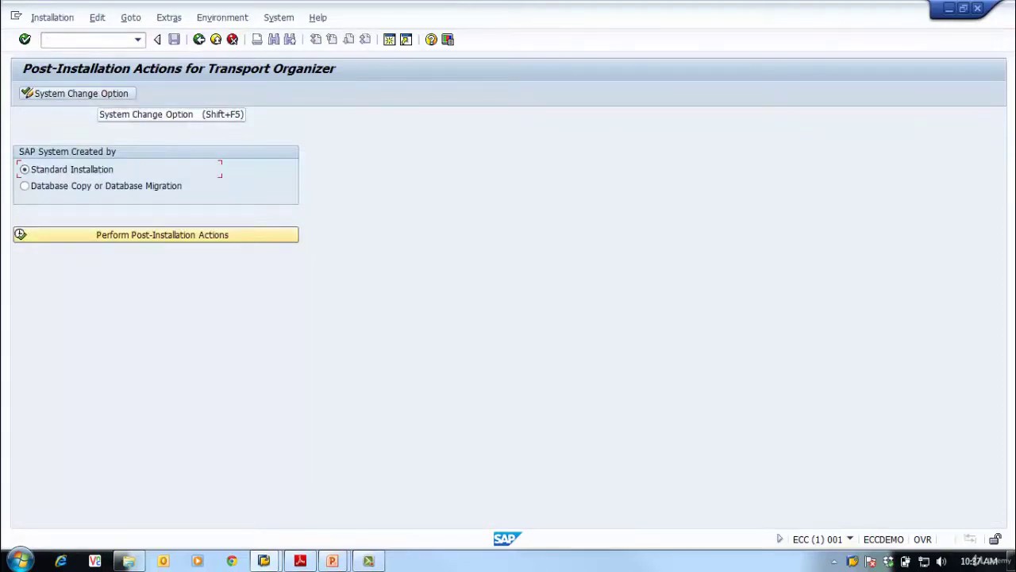
Step: Open the System Change Option settings and set the Global Setting to Not modifiable
left_click(95, 93)
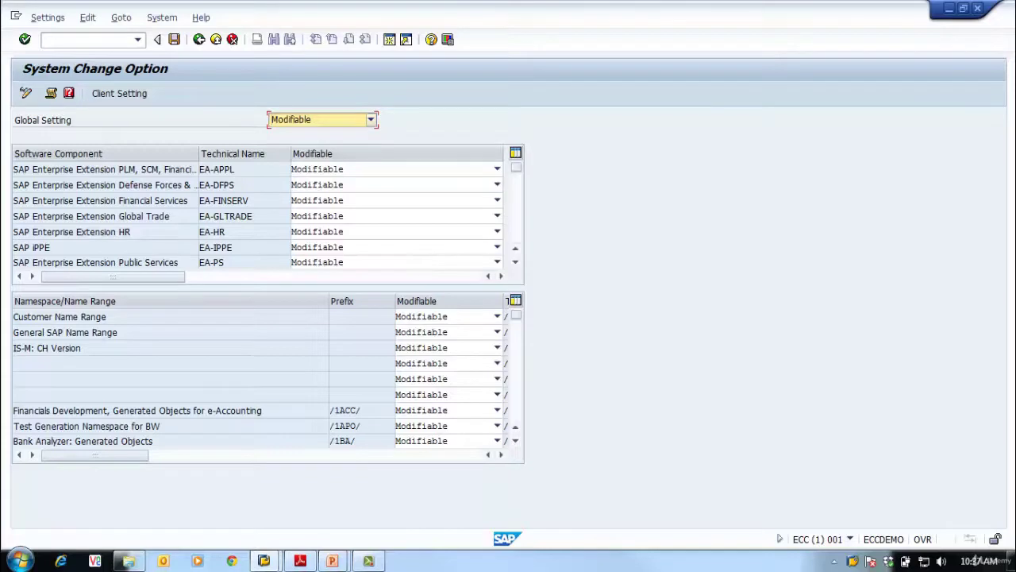
key("F4")
key("Down")
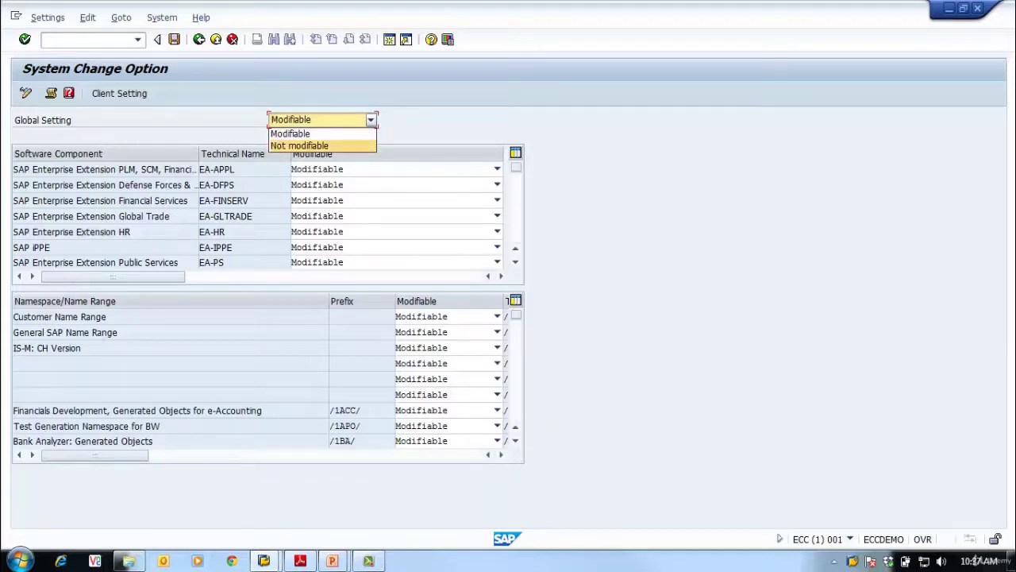
key("Return")
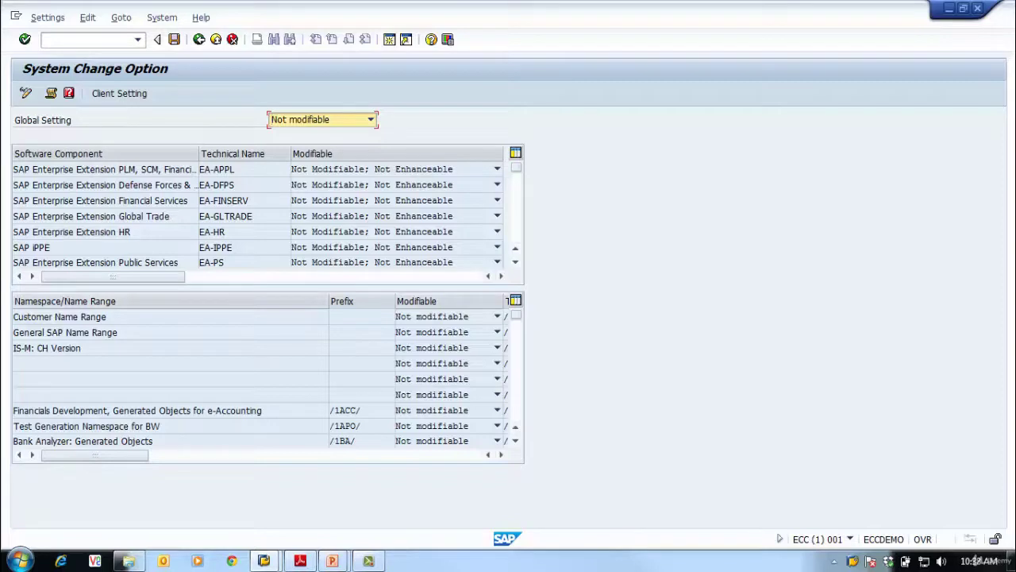
Step: Set the Global Setting back to Modifiable and view the modifiability choices for software component EA-APPL
left_click(371, 120)
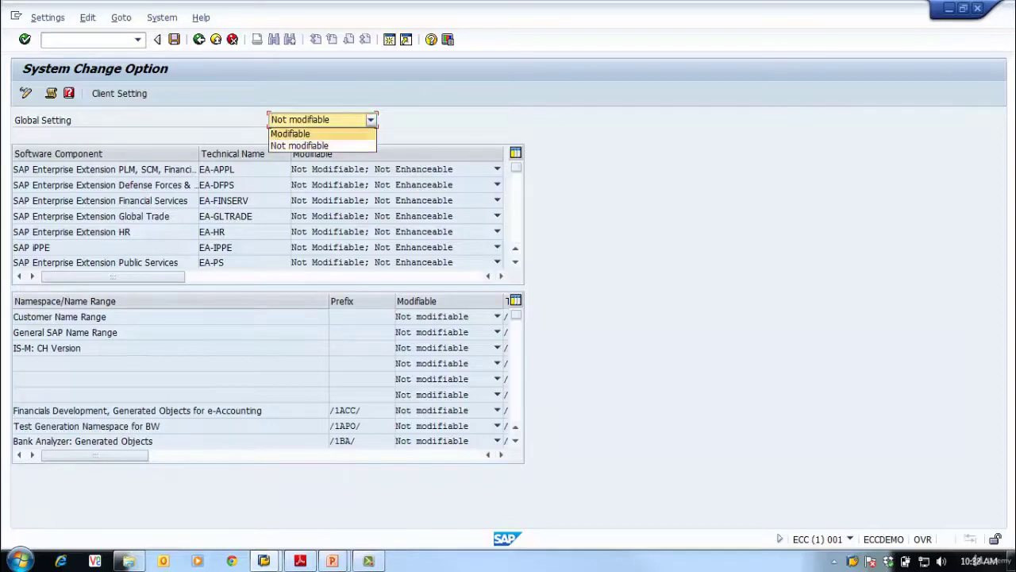
left_click(292, 134)
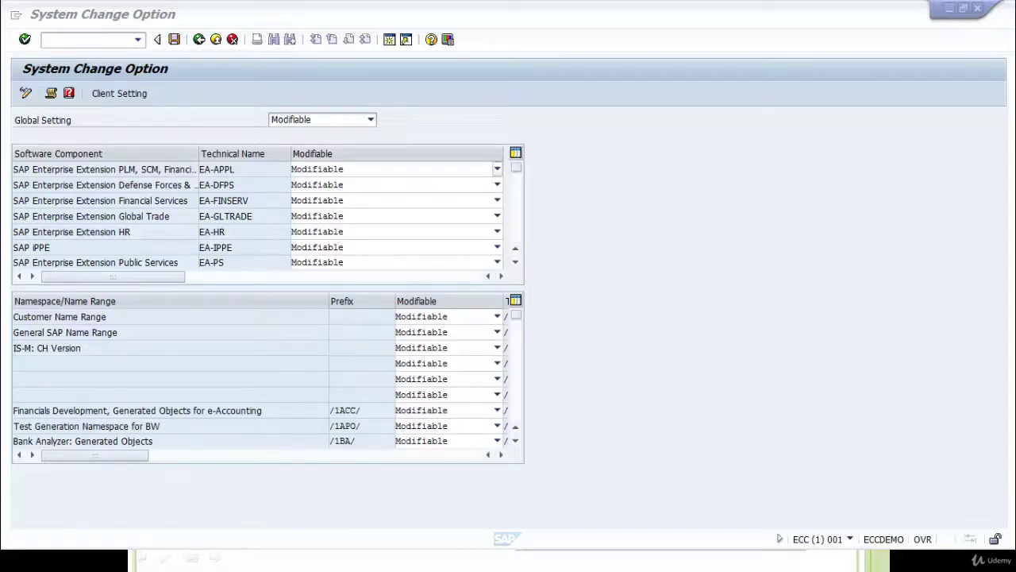
left_click(497, 169)
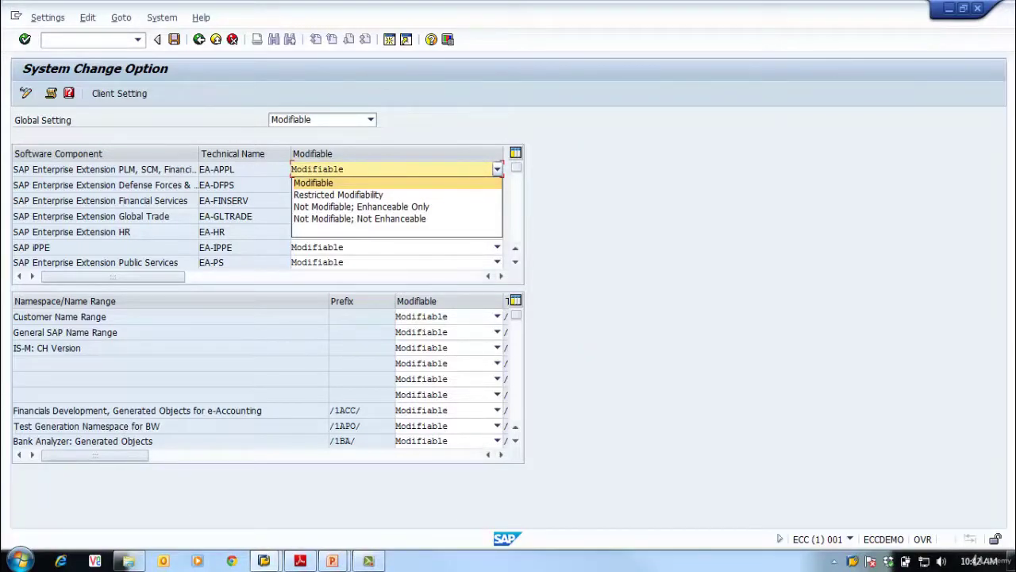
left_click(497, 170)
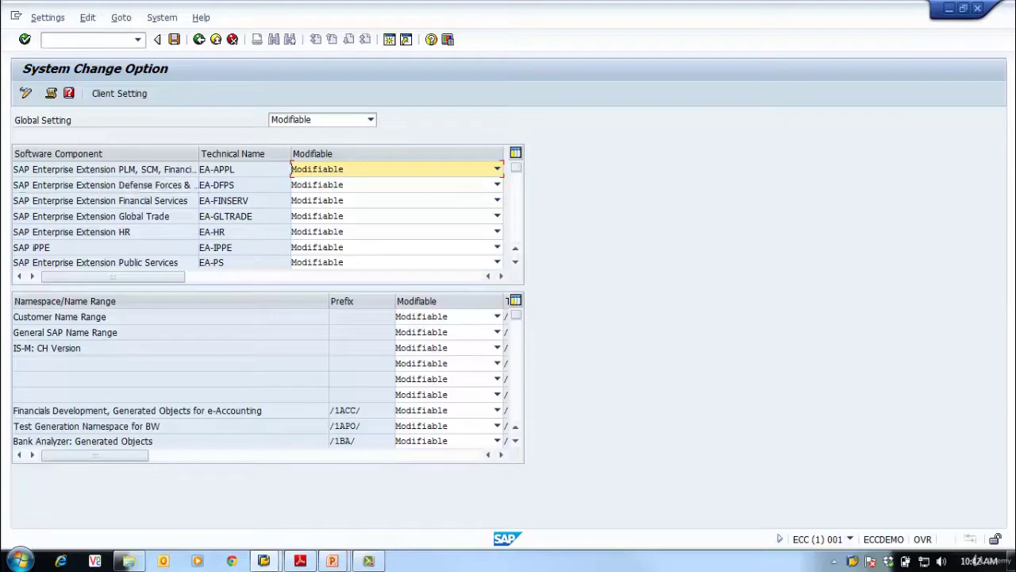
Step: Look through the software component list, checking technical names and their modifiability settings from EA-APPL to the last entry
left_click(235, 169)
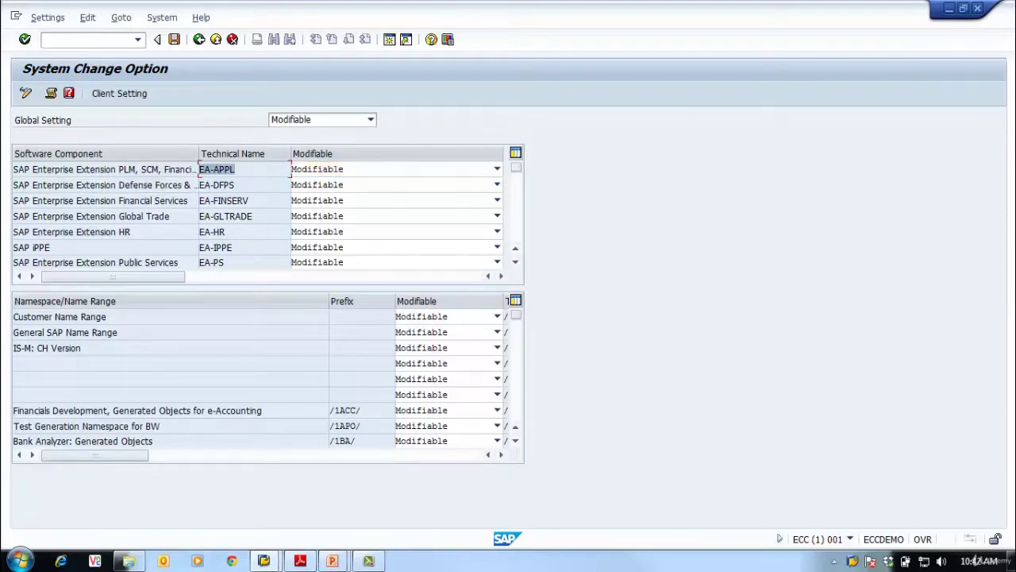
left_click(235, 185)
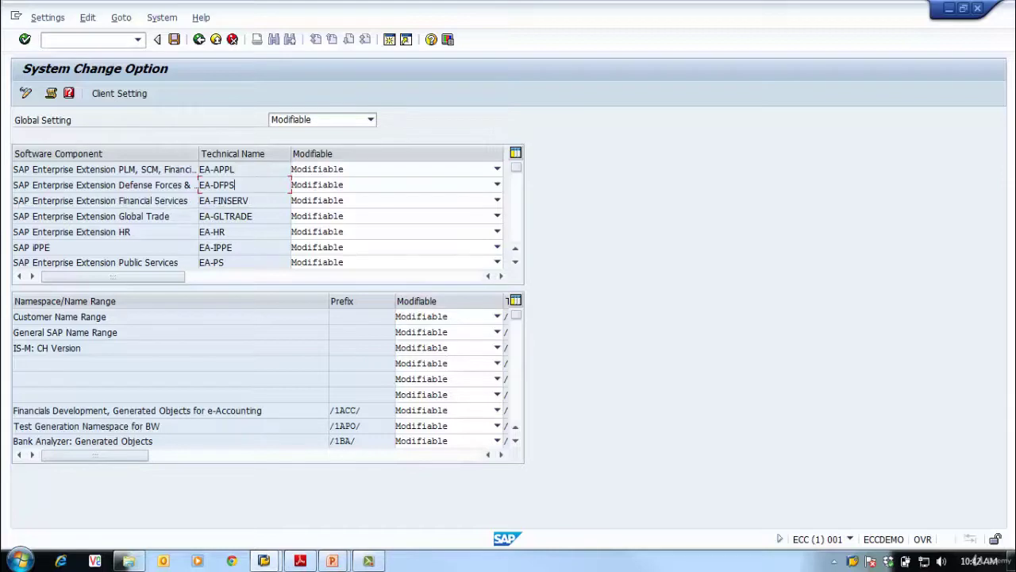
double_click(219, 231)
scroll(516, 256, "down", 3)
scroll(516, 256, "down", 10)
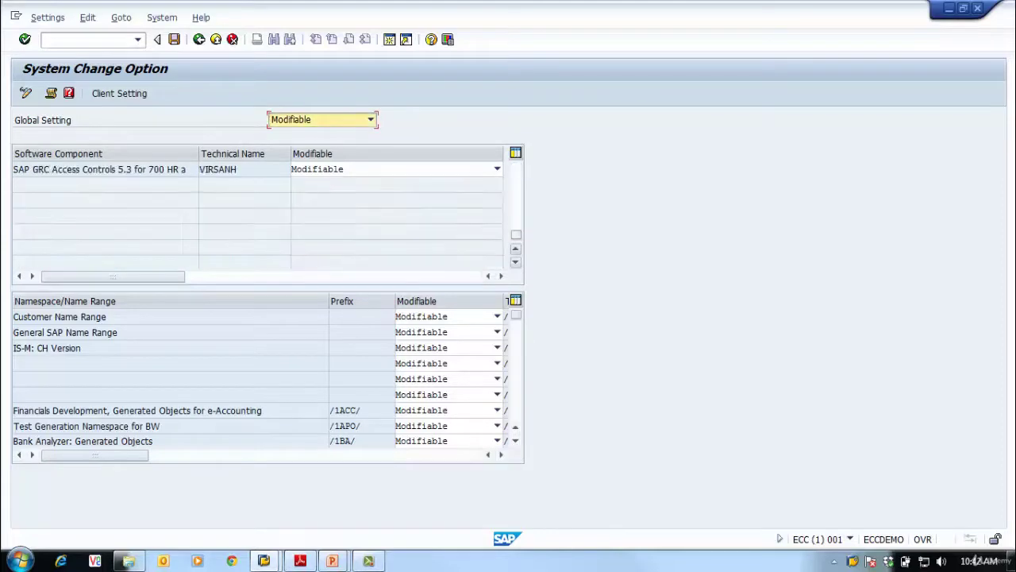
scroll(516, 255, "up", 4)
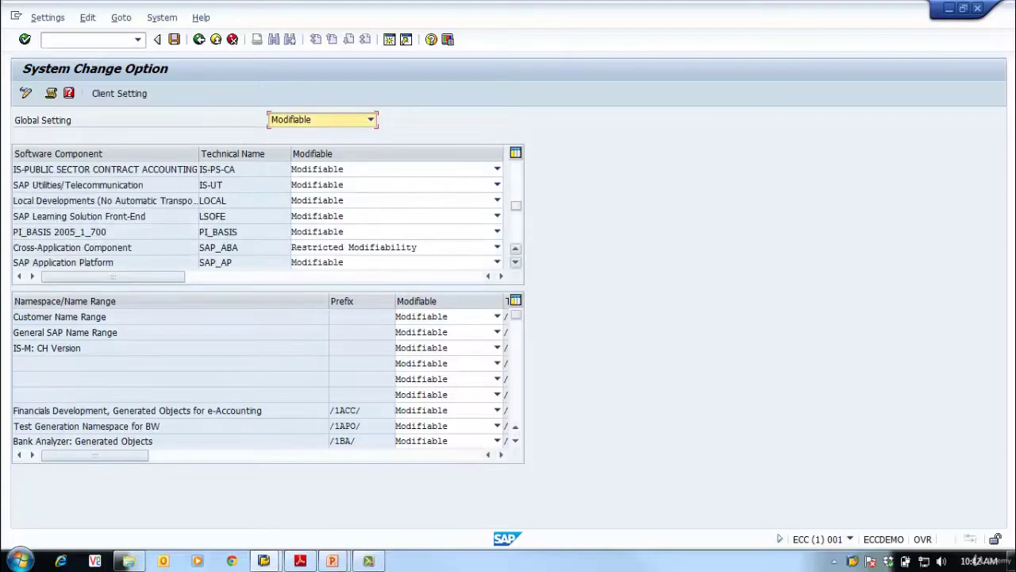
scroll(516, 255, "up", 4)
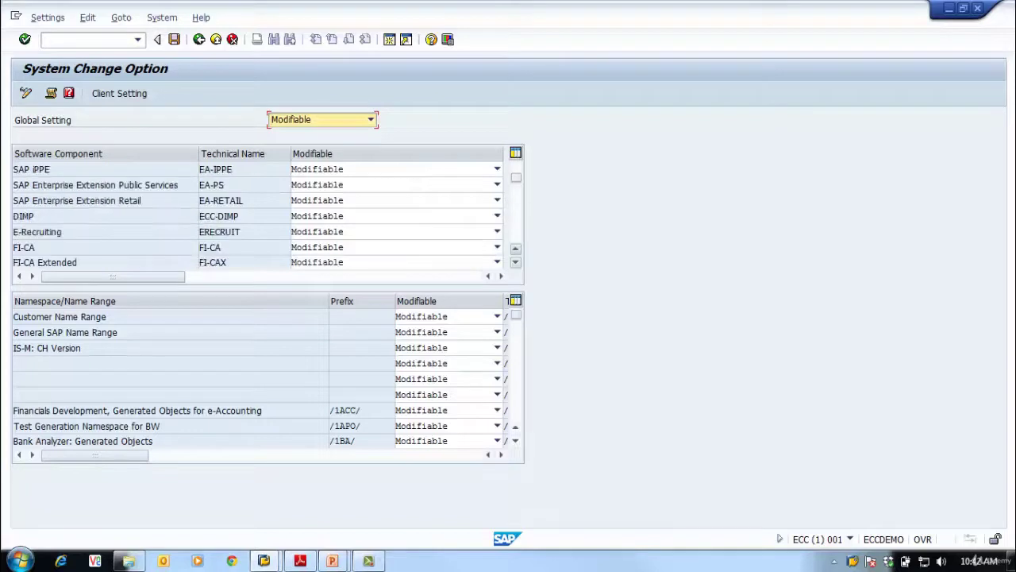
scroll(516, 256, "up", 2)
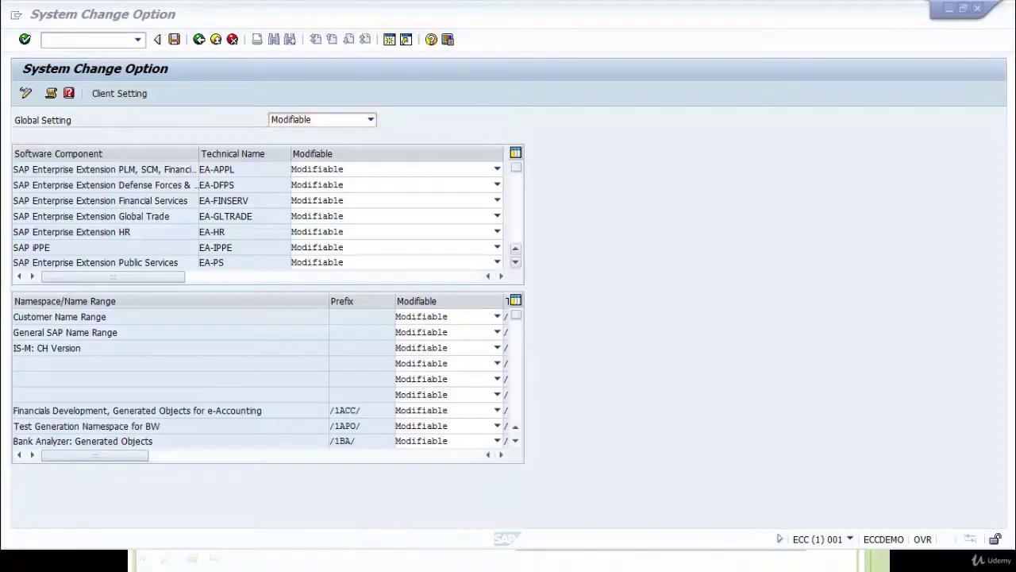
Step: Try Restricted Modifiability and Not Modifiable; Enhanceable Only for component EA-APPL, ending with Not Modifiable; Not Enhanceable
left_click(497, 169)
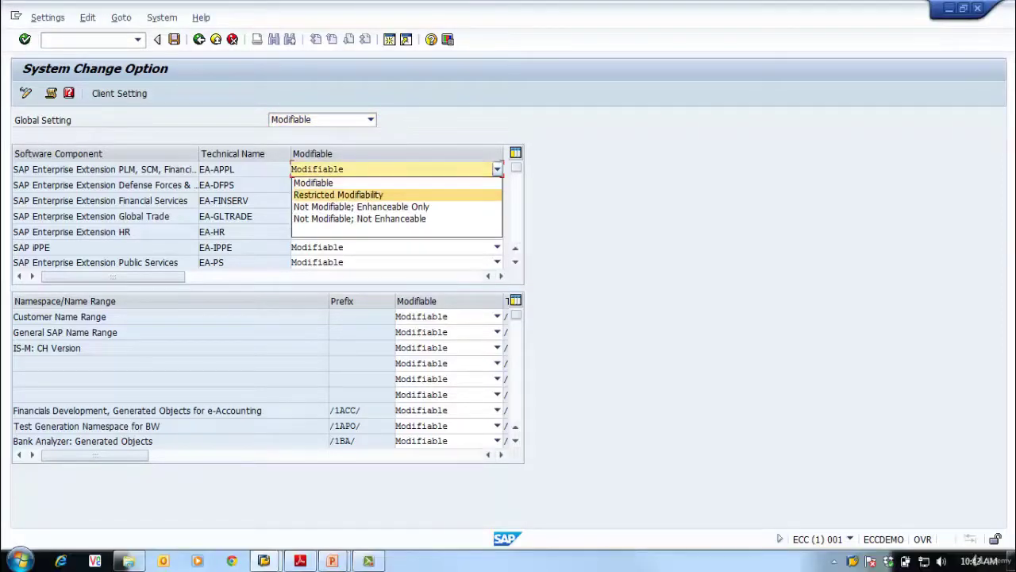
key("Return")
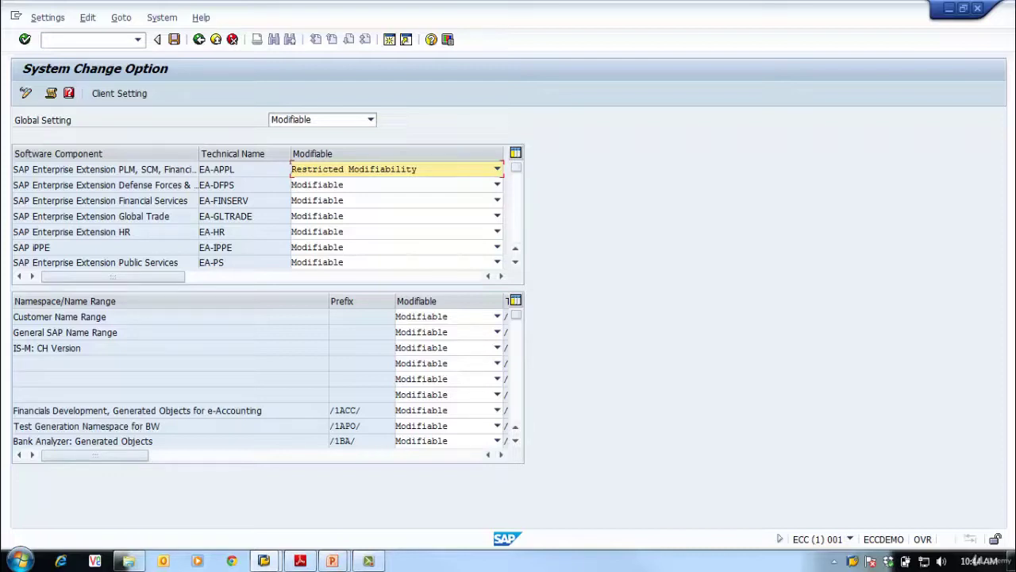
left_click(497, 168)
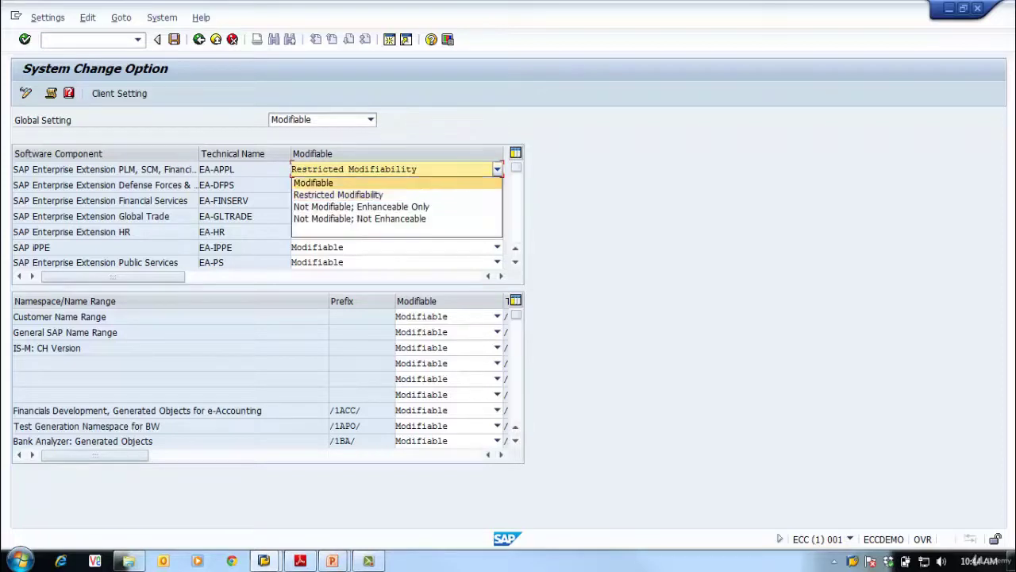
left_click(357, 208)
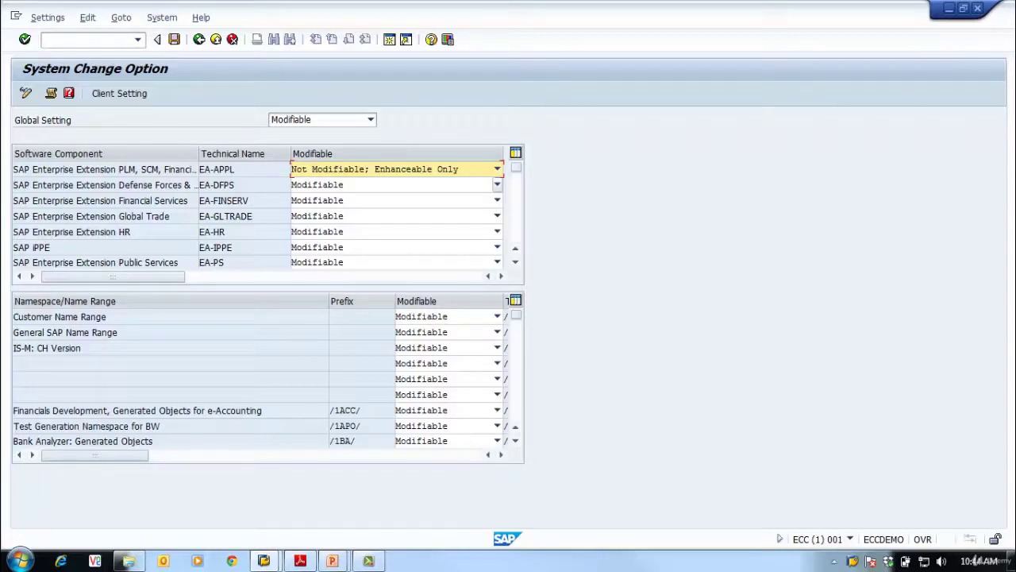
left_click(497, 170)
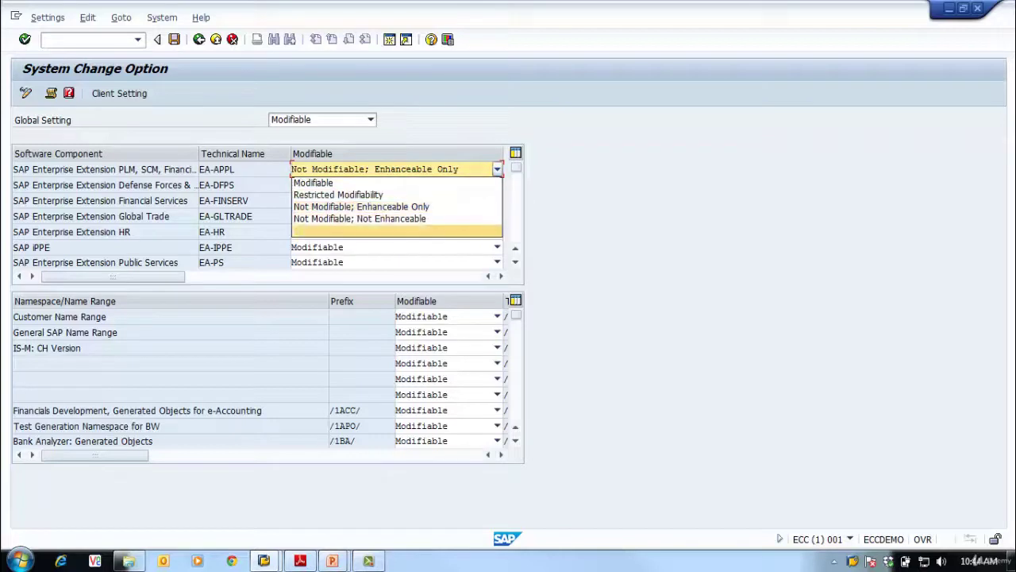
left_click(492, 218)
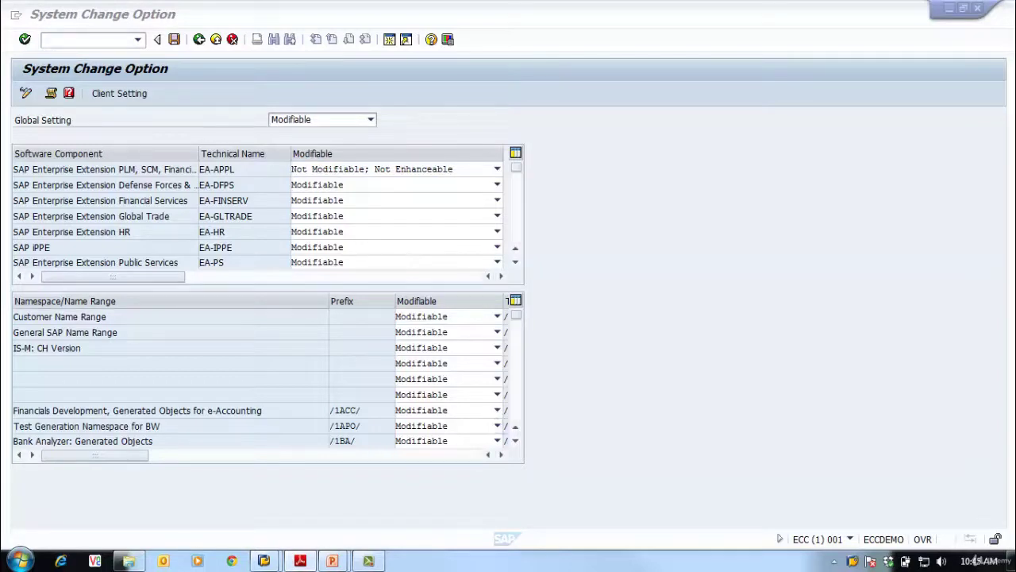
Step: Look through the namespace and name range list, checking the prefixes and their modifiability settings
left_click(361, 410)
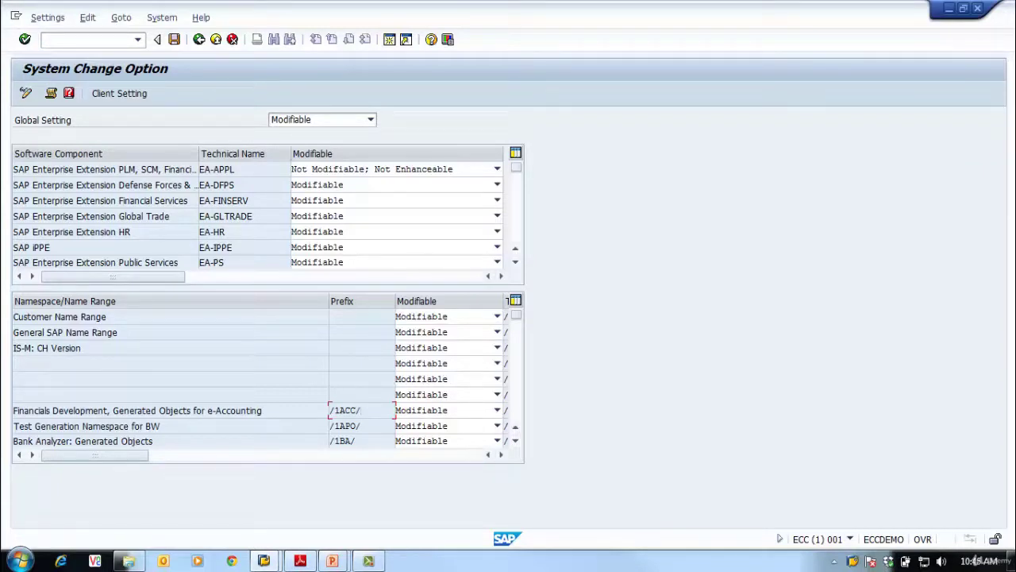
scroll(262, 373, "down", 10)
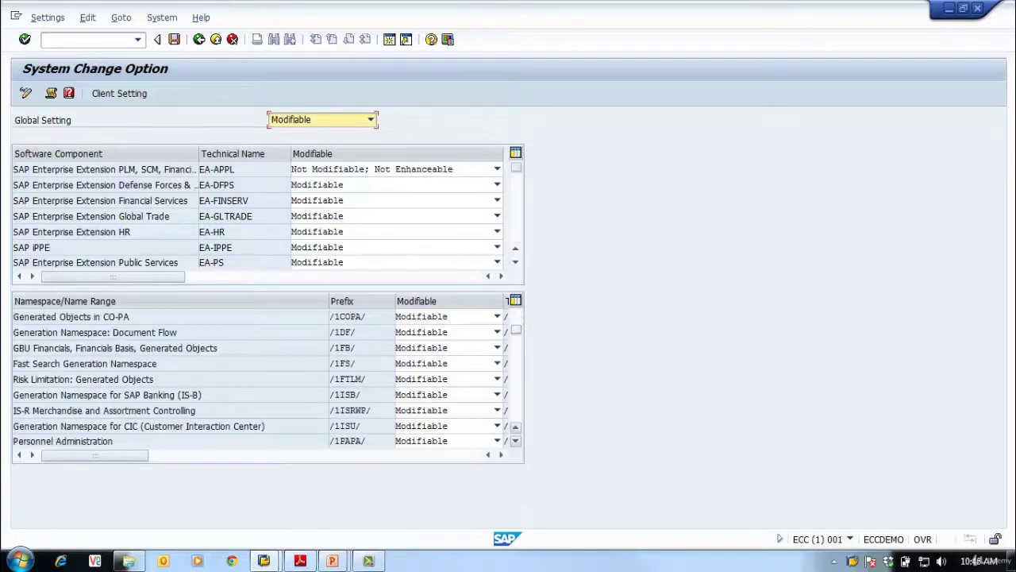
scroll(262, 373, "down", 15)
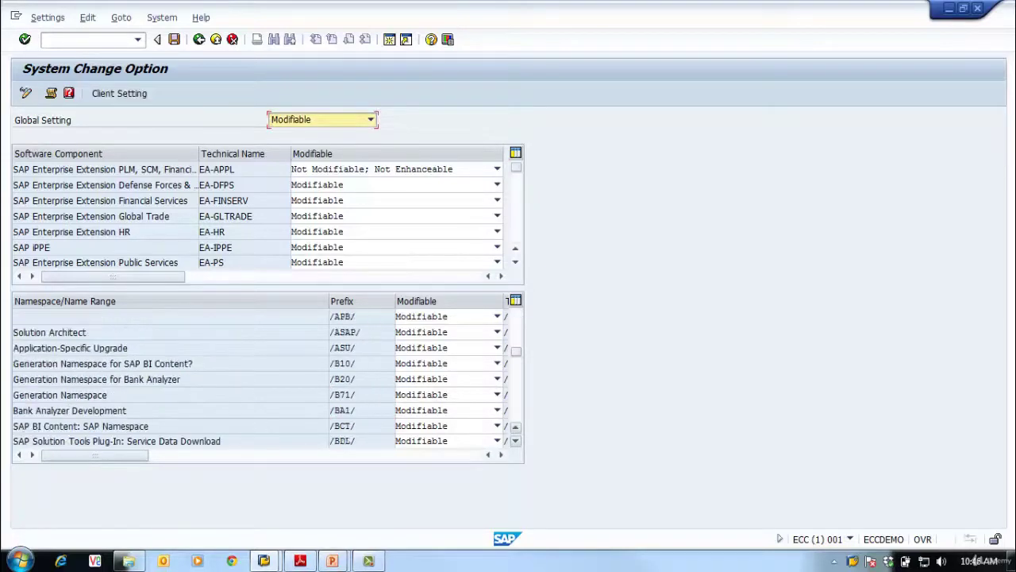
scroll(262, 373, "down", 5)
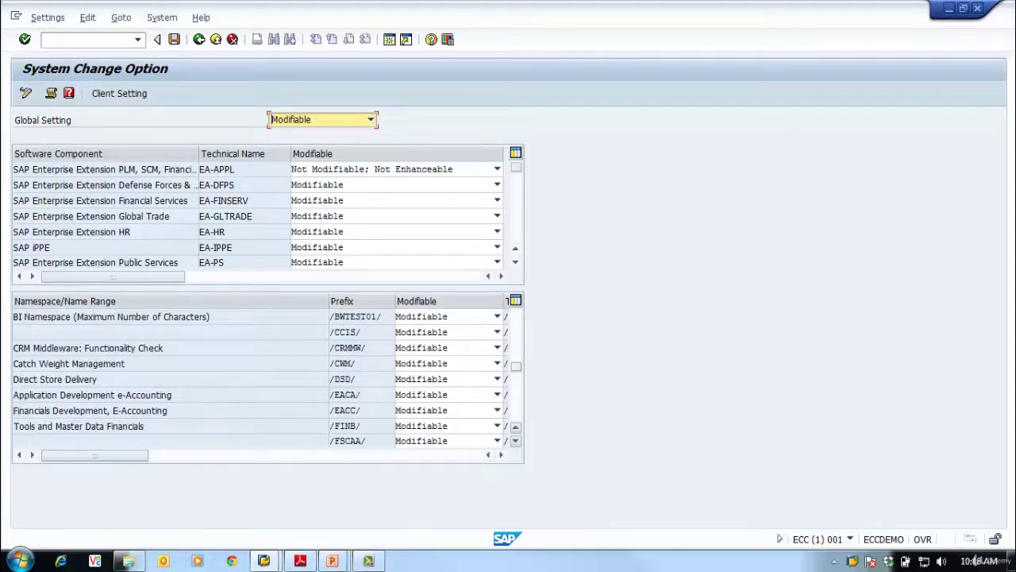
scroll(262, 373, "down", 15)
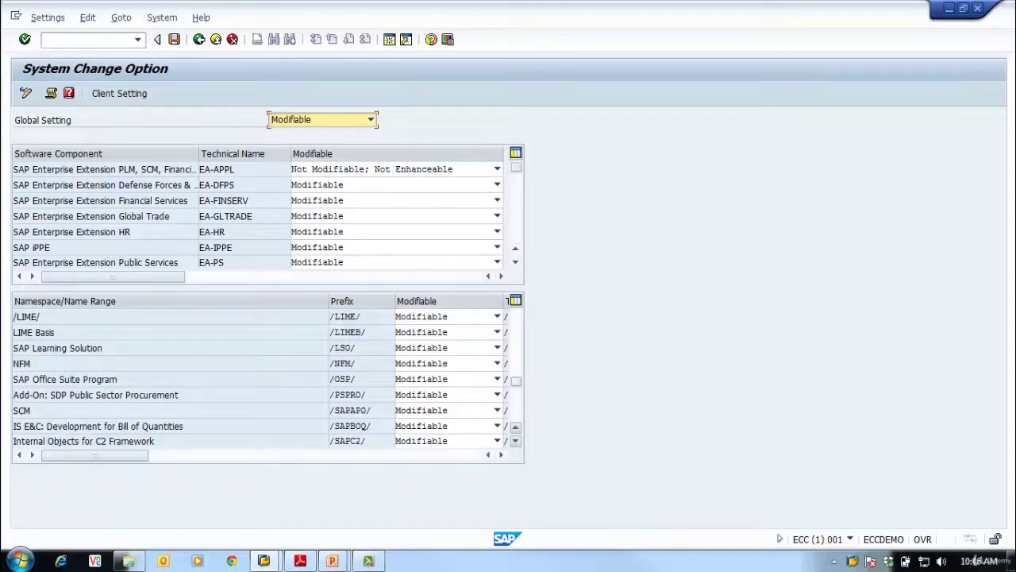
scroll(262, 373, "down", 10)
scroll(262, 374, "up", 20)
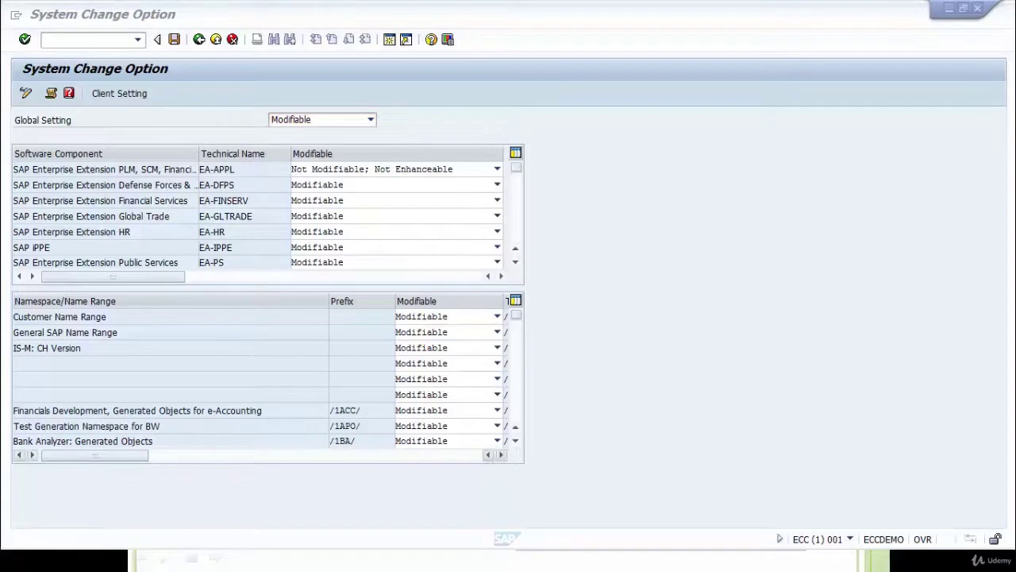
Step: Set the namespaces /1ACC/ and /1APO/ to Not modifiable
left_click(496, 410)
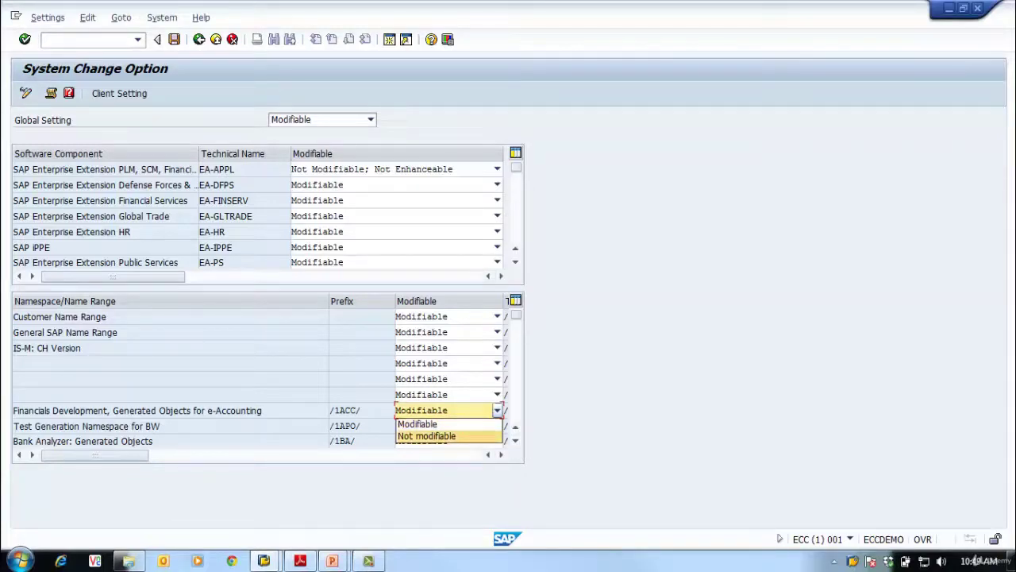
key("Escape")
key("F4")
key("Return")
key("Down")
key("F4")
key("Down")
key("Return")
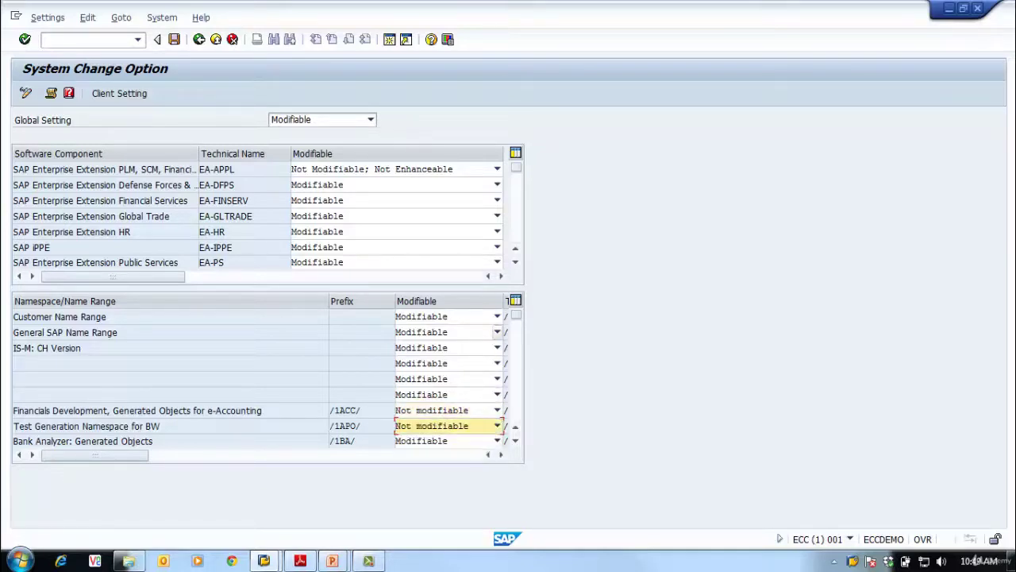
Step: Set software component EA-FINSERV to Restricted Modifiability and save the system change settings
left_click(497, 200)
key("Down")
key("Return")
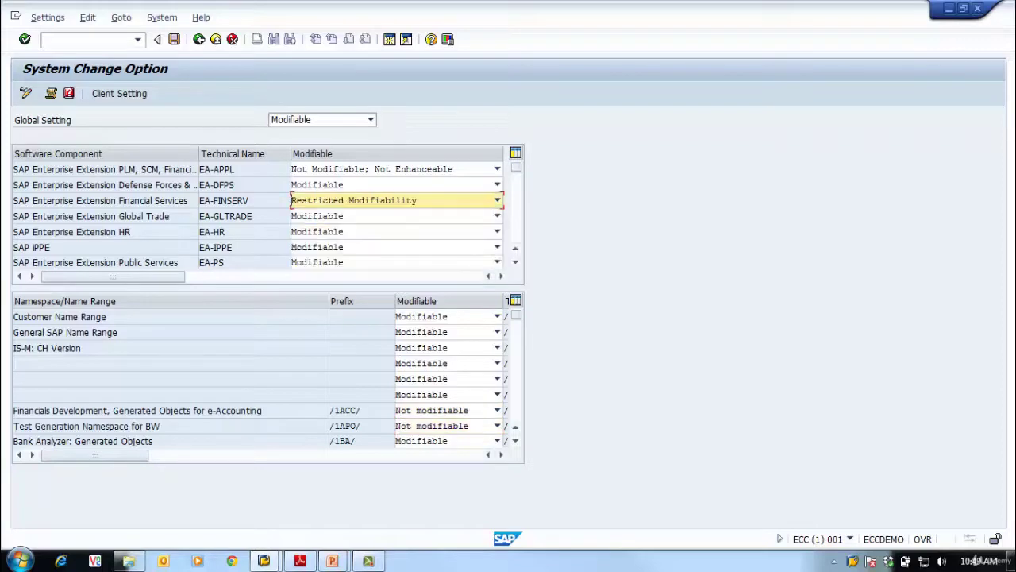
key("ctrl+s")
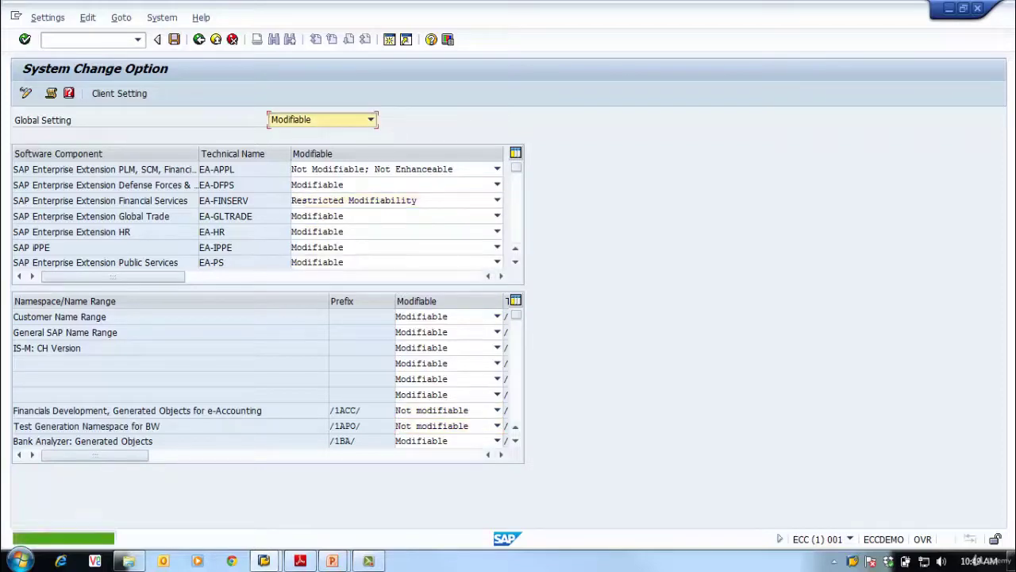
Step: Reset components EA-APPL and EA-FINSERV and namespaces /1ACC/ and /1APO/ to Modifiable, and save the settings
left_click(373, 169)
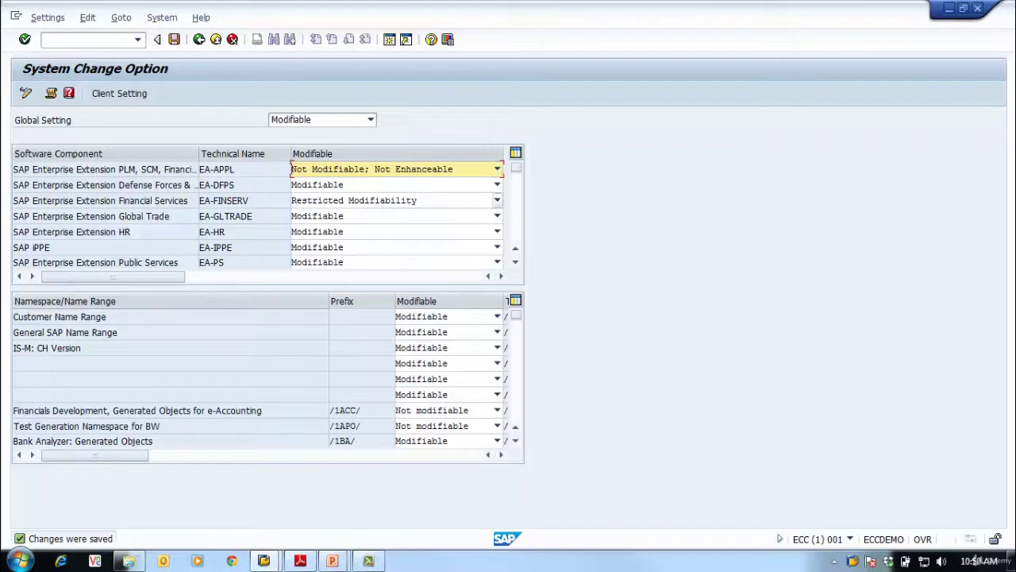
left_click(497, 168)
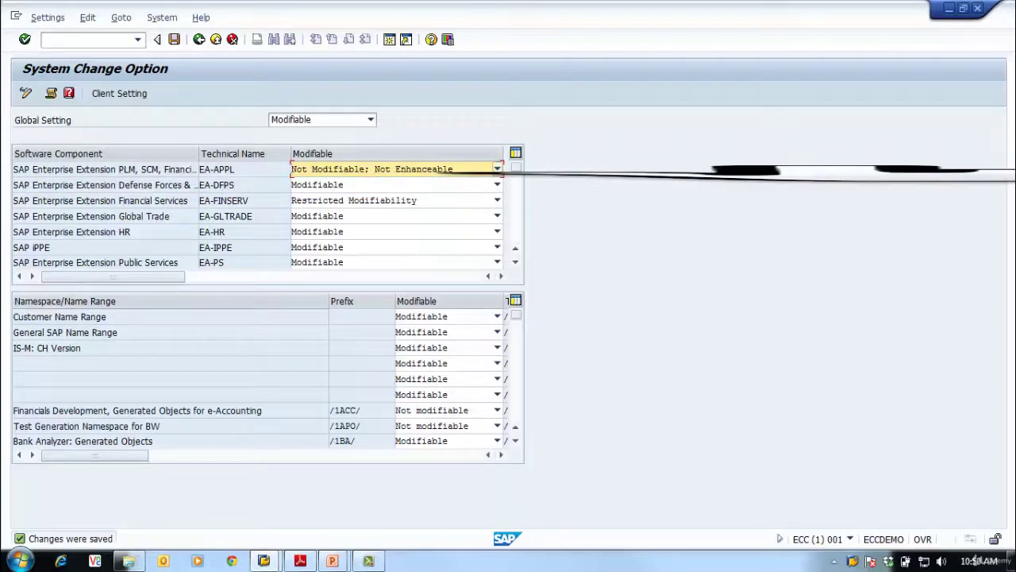
left_click(497, 168)
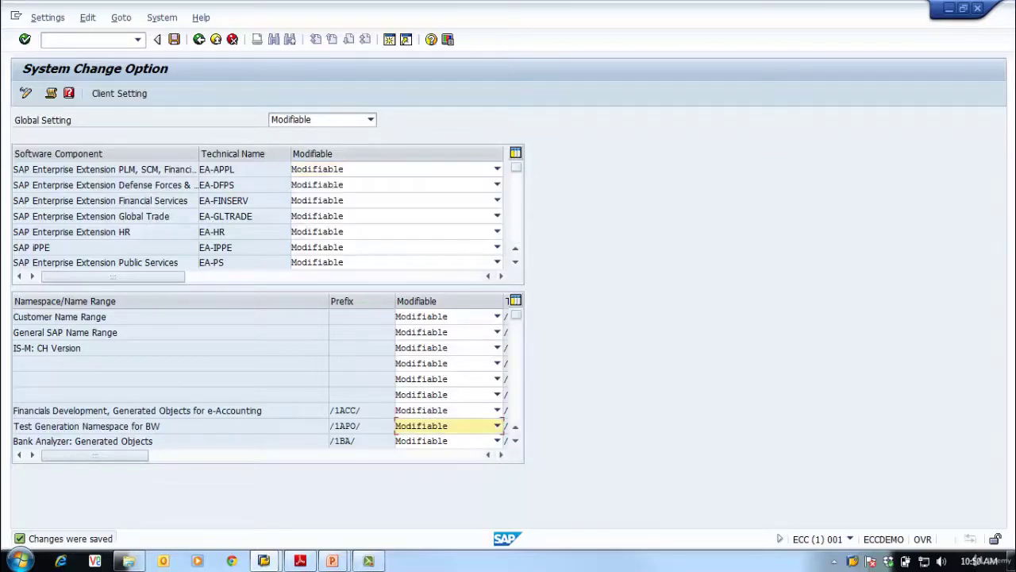
key("ctrl+s")
Step: Return to the SAP Easy Access screen and start transaction scc4
left_click(198, 39)
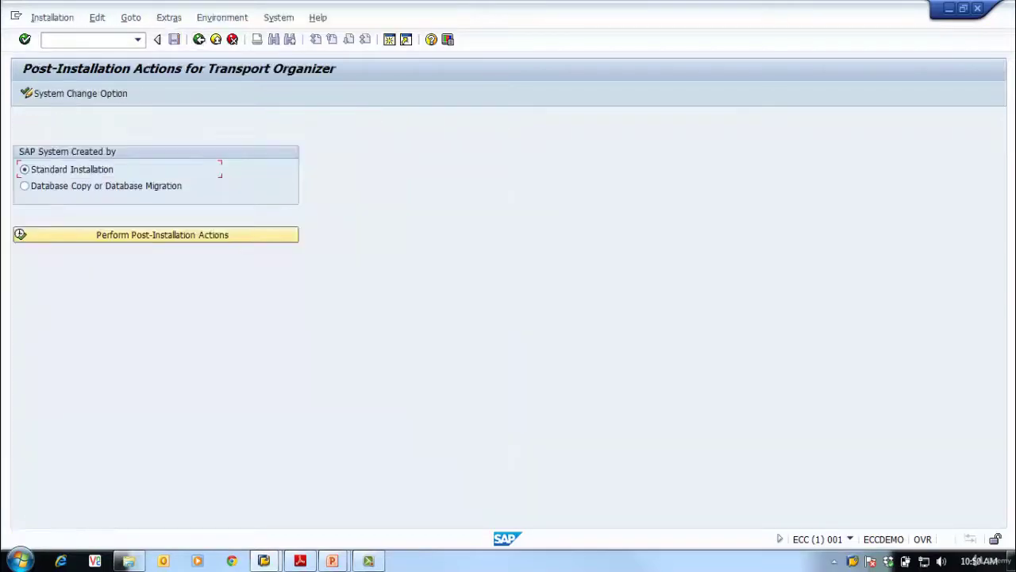
left_click(198, 39)
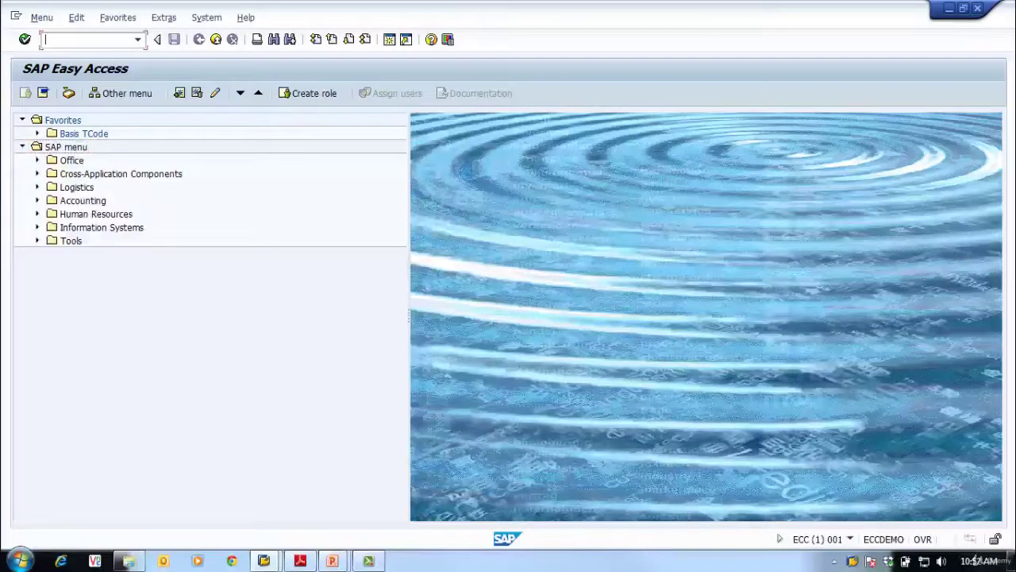
type("scc4")
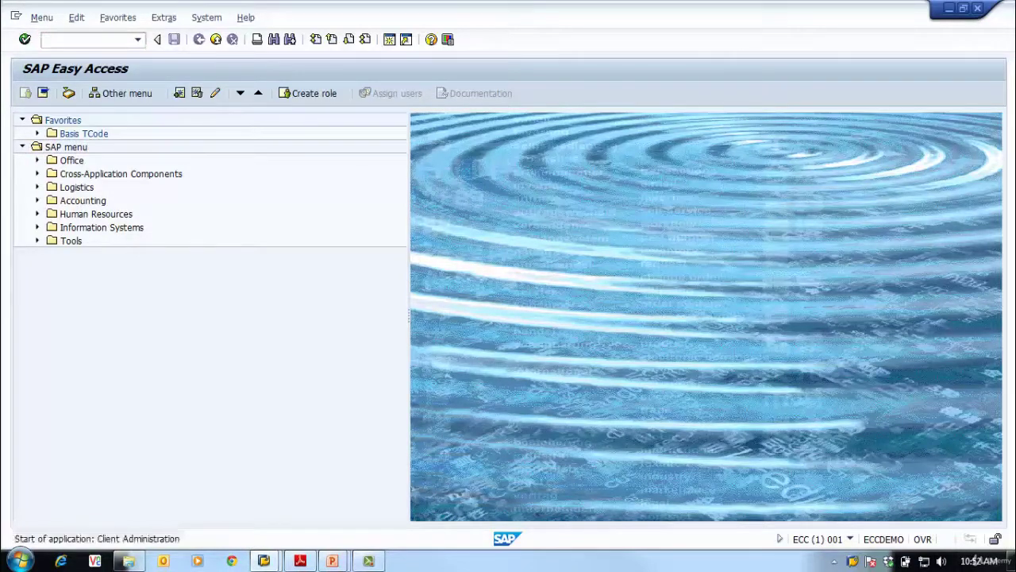
Step: Open the clients overview, switch it to change mode and select client 001
key("Return")
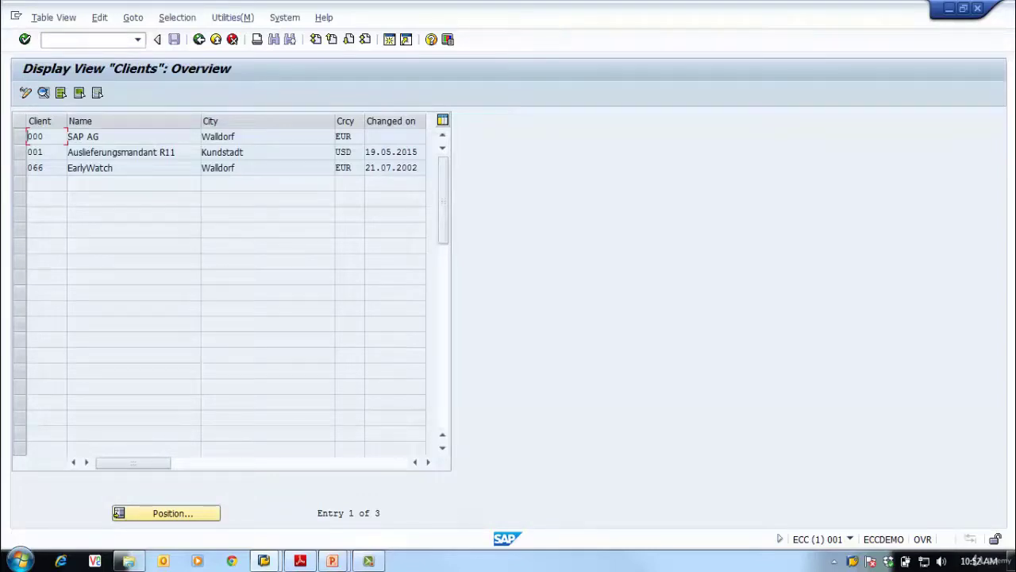
left_click(35, 167)
left_click(26, 93)
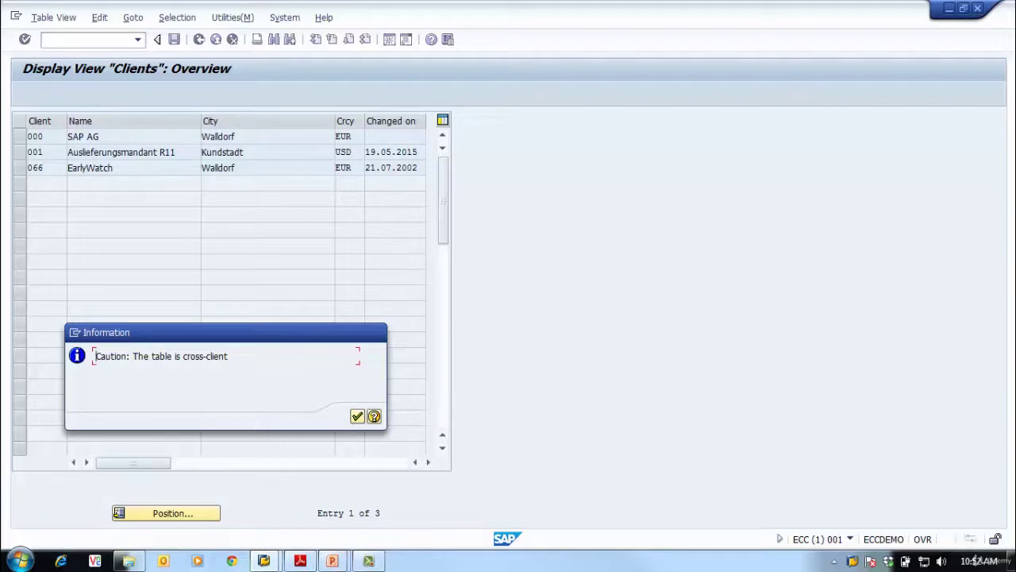
key("Return")
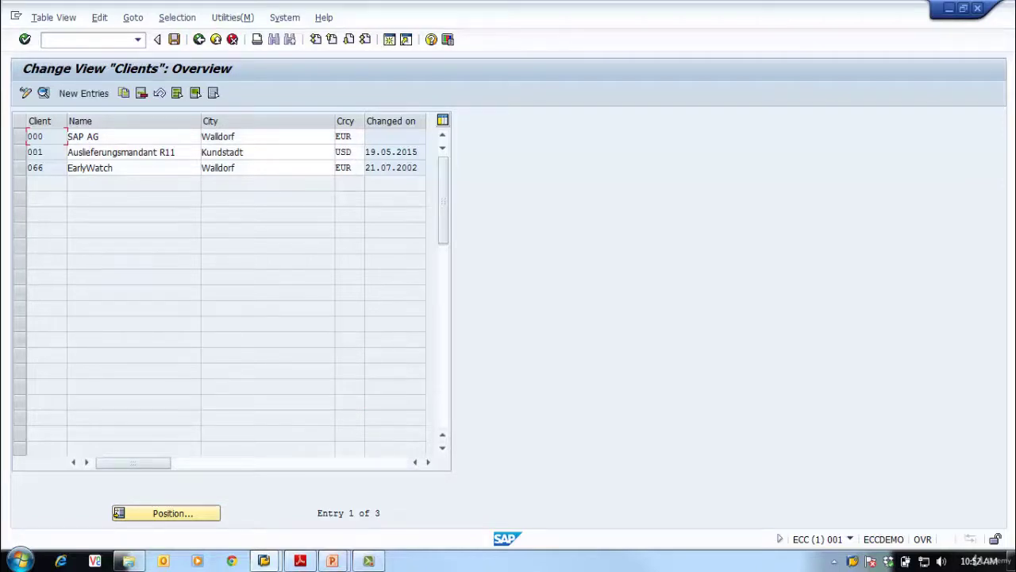
key("Down")
key("F2")
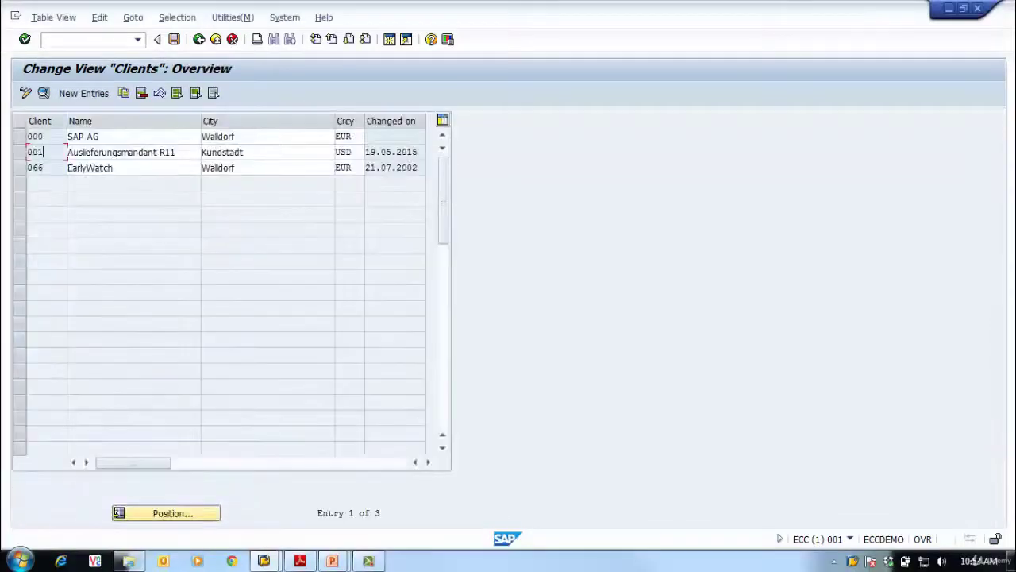
Step: Leave the clients overview and start transaction se16
left_click(198, 39)
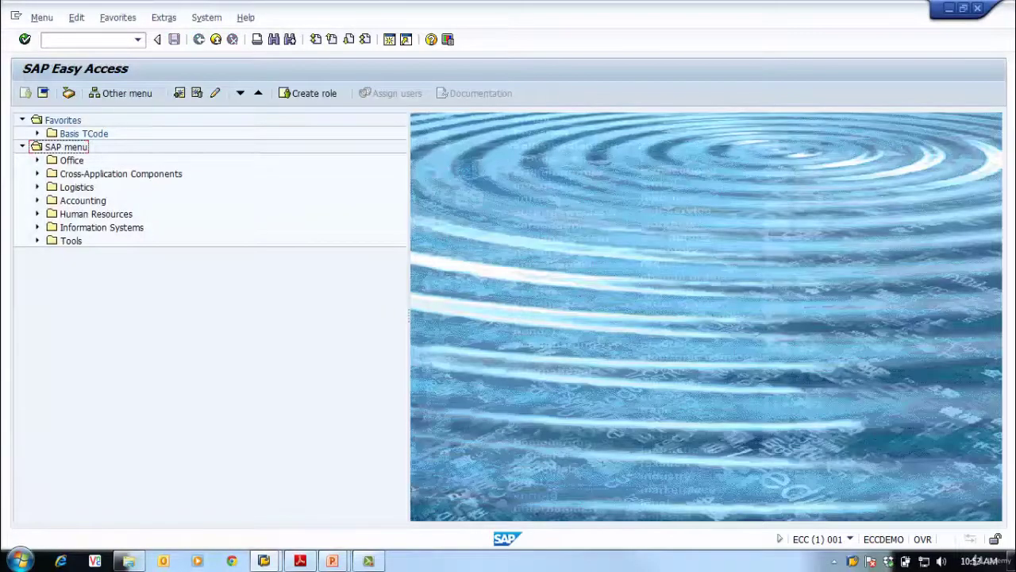
left_click(79, 39)
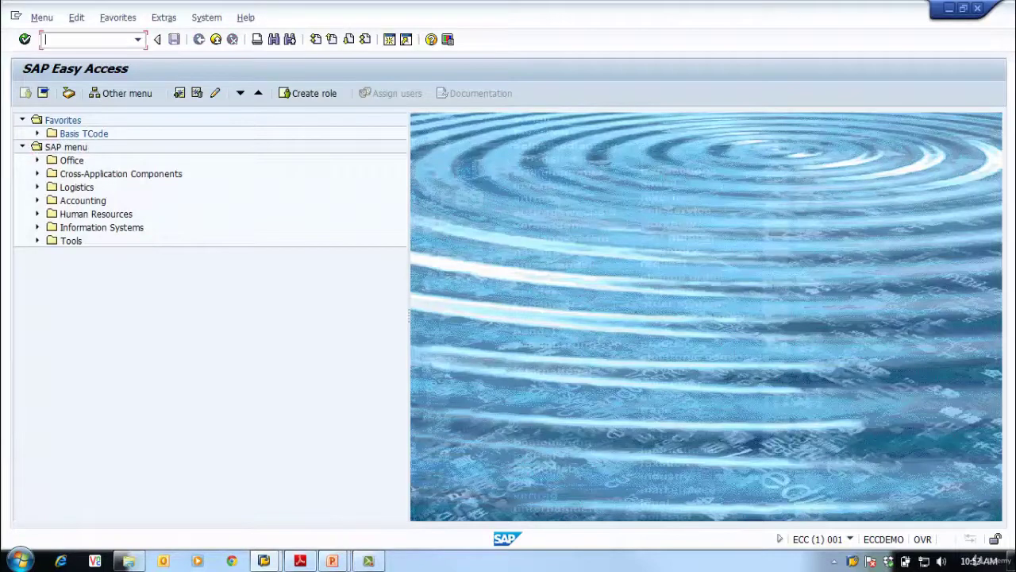
type("se16")
key("Return")
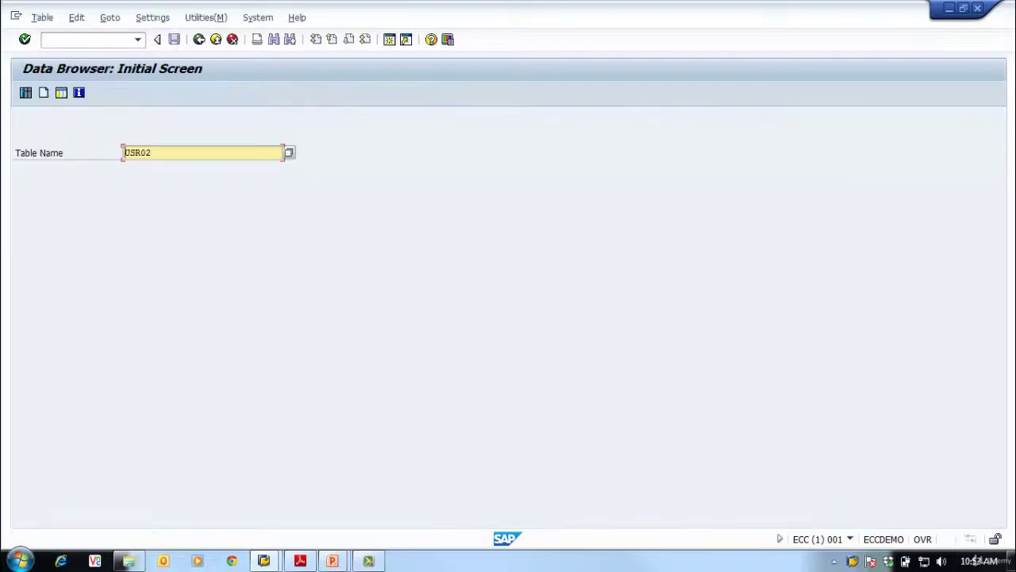
Step: Display all entries of table T000 and examine the city and standard currency of client 001
key("BackSpace")
key("BackSpace")
key("BackSpace")
key("BackSpace")
key("BackSpace")
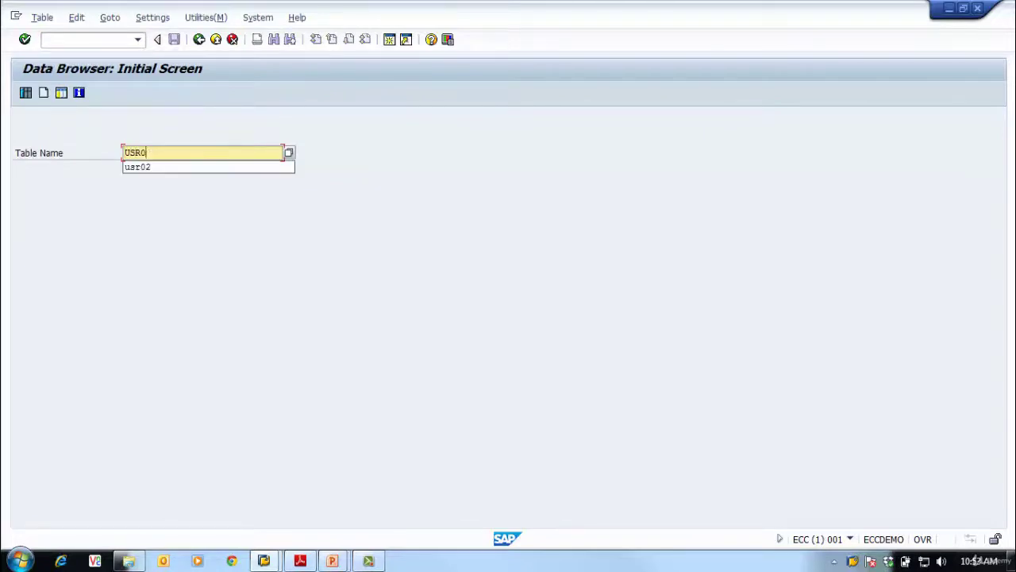
type("t")
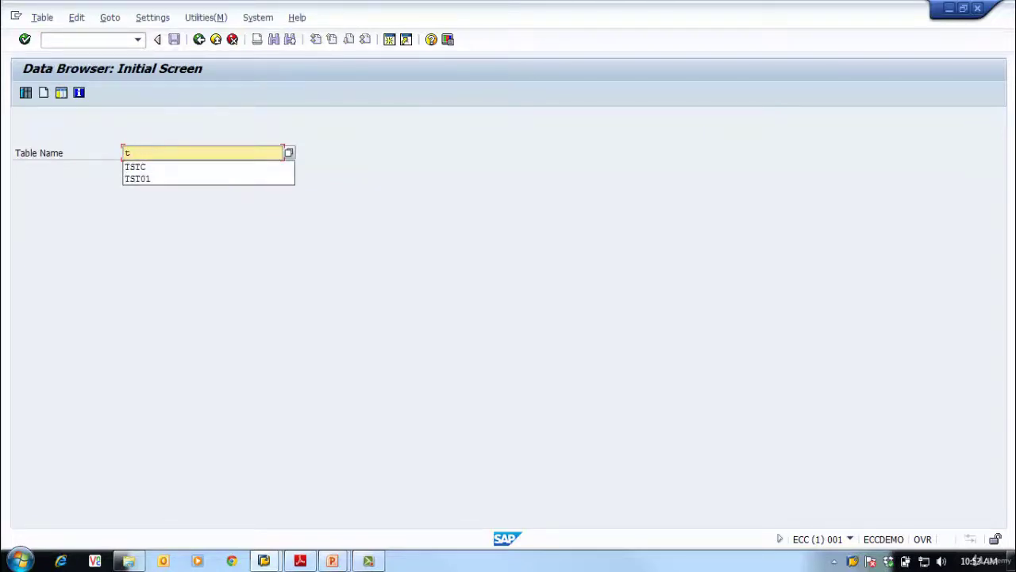
type("000")
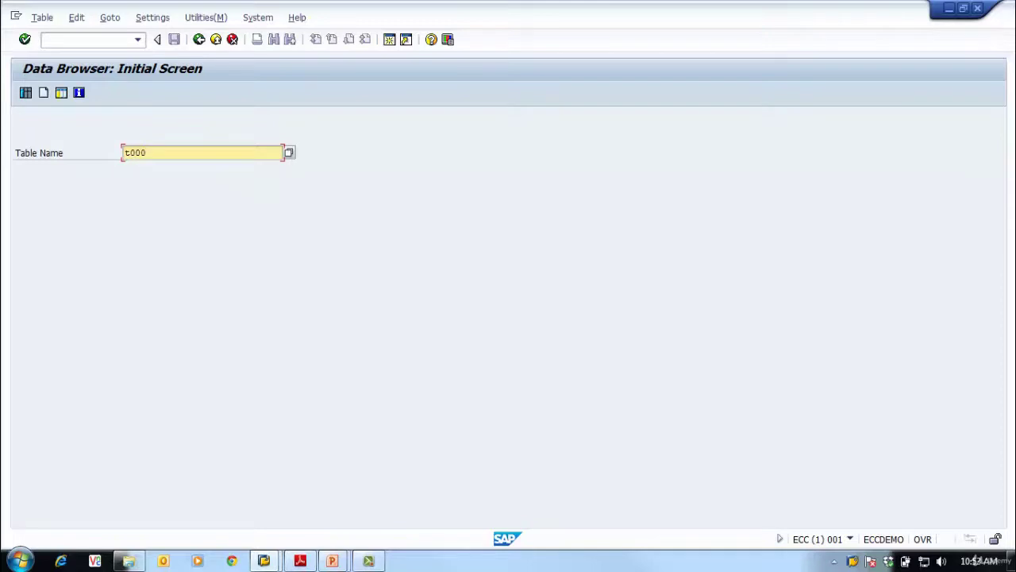
key("Return")
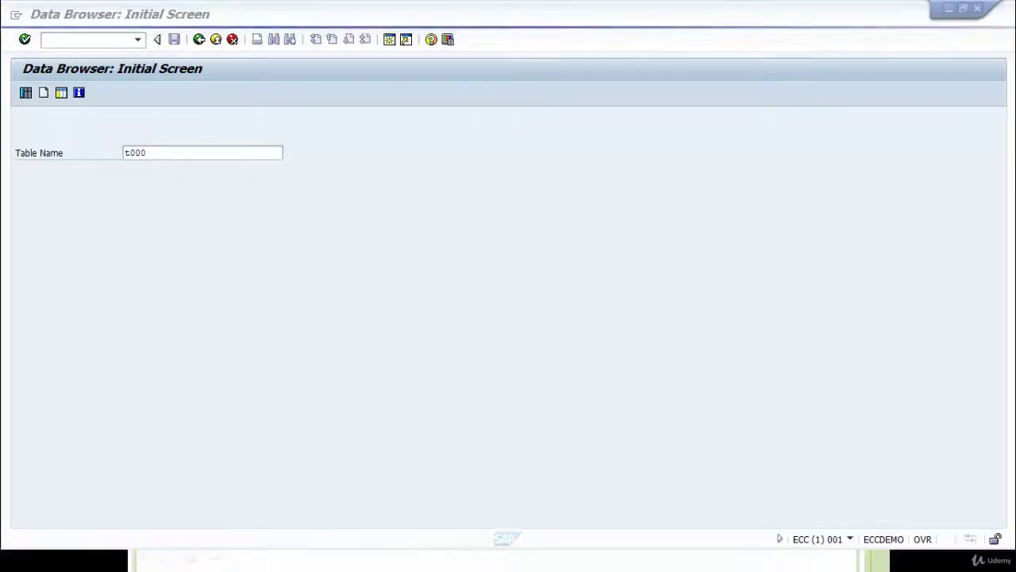
key("Return")
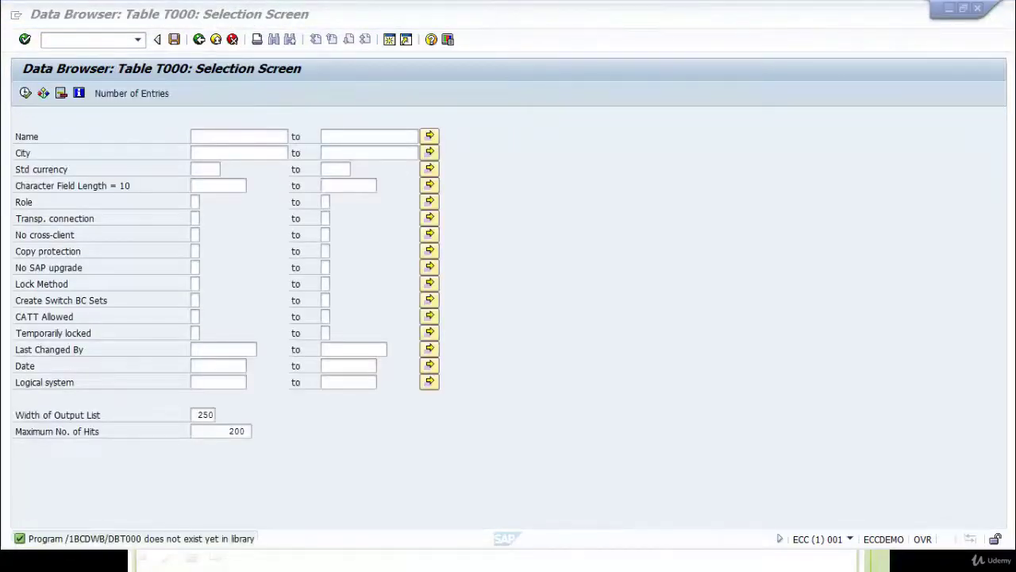
key("F8")
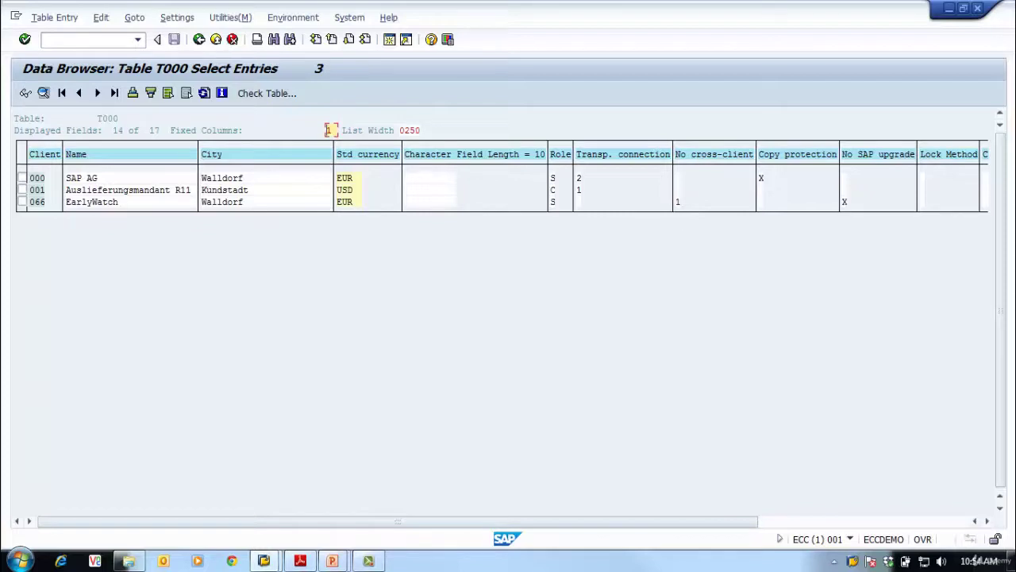
left_click(241, 190)
left_click(345, 190)
Step: Leave the T000 entries and go straight to transaction scc4 with /nscc4
left_click(200, 39)
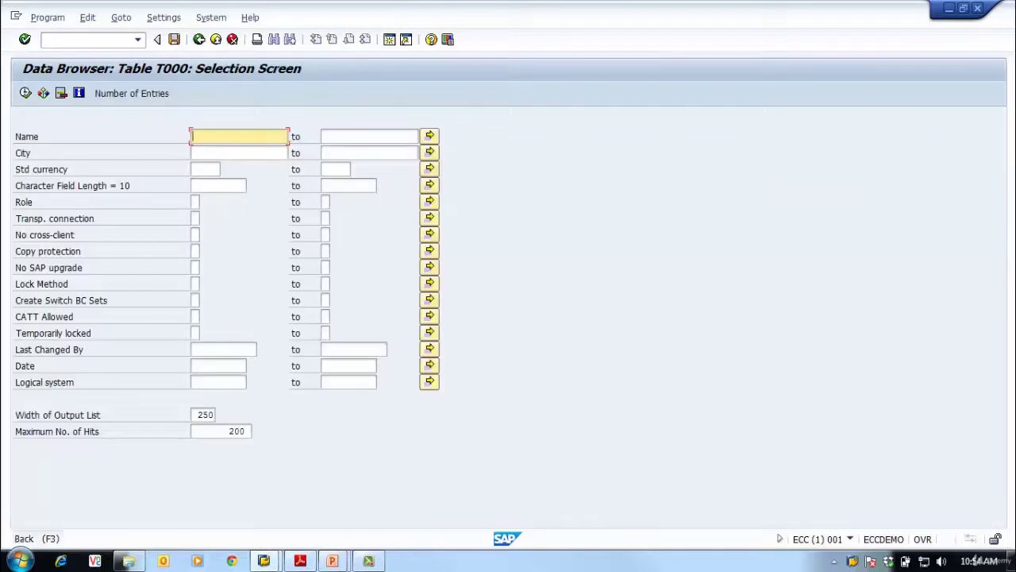
left_click(199, 39)
left_click(47, 39)
type("/")
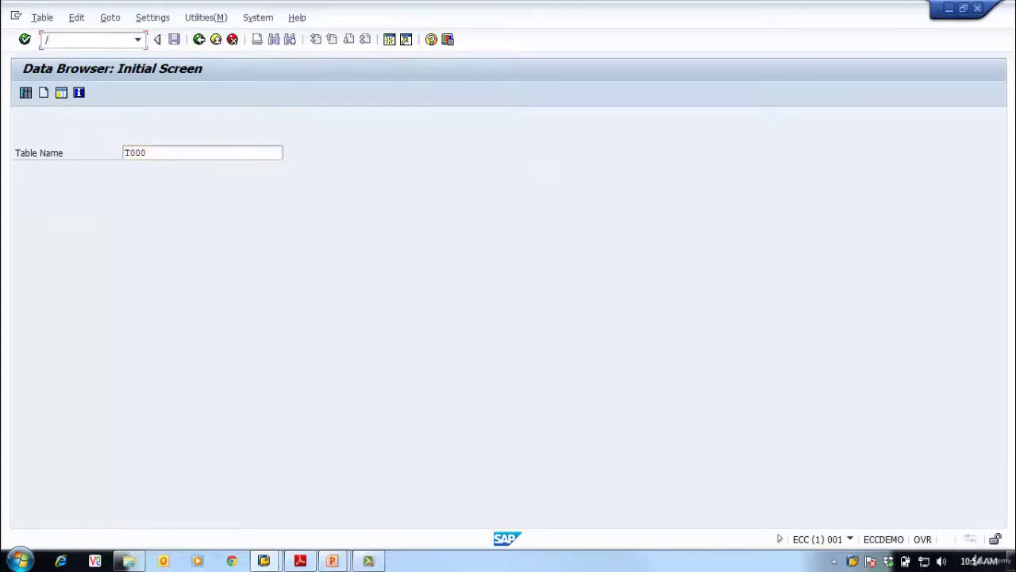
type("nscc4")
key("Return")
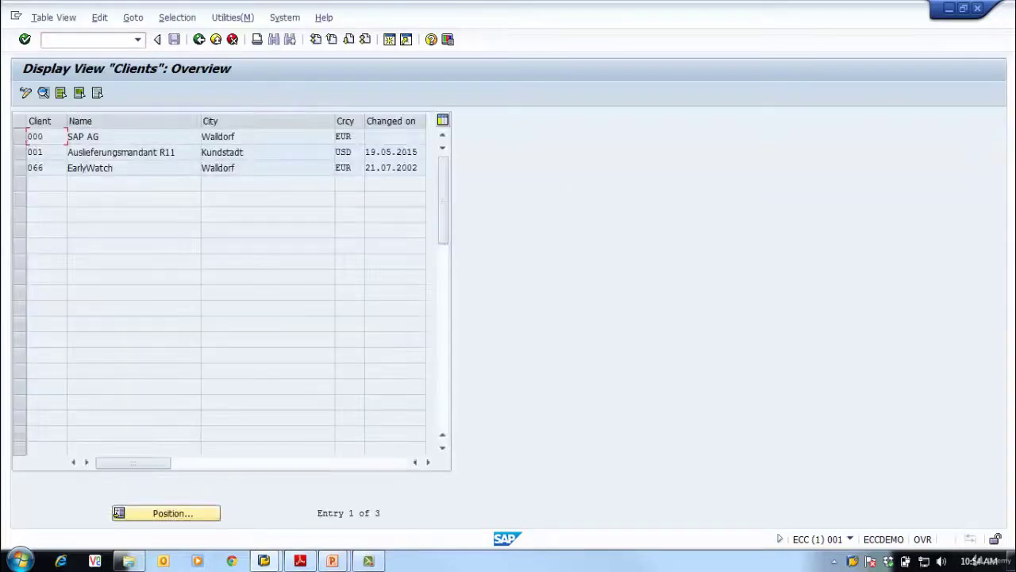
Step: Switch the clients overview to change mode and open the details of client 001
key("ctrl+F1")
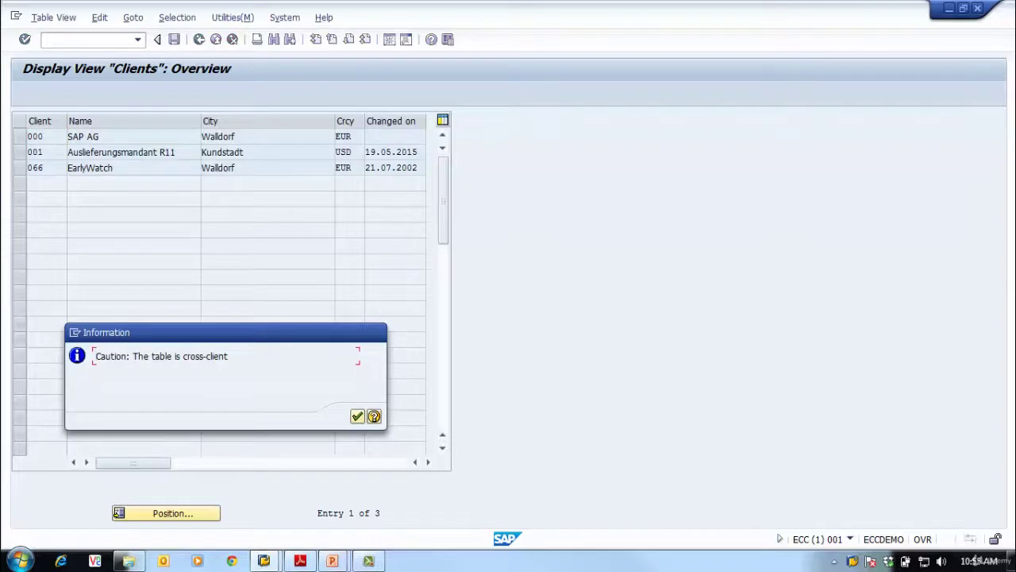
key("Return")
left_click(43, 152)
key("F2")
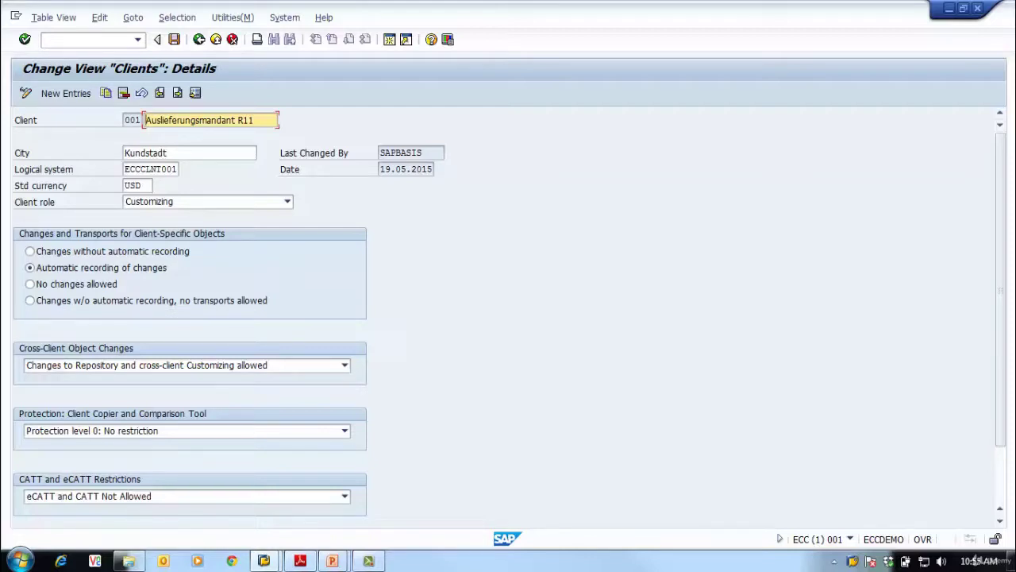
Step: Replace the name of client 001 with "Default Clinet"
key("shift+End")
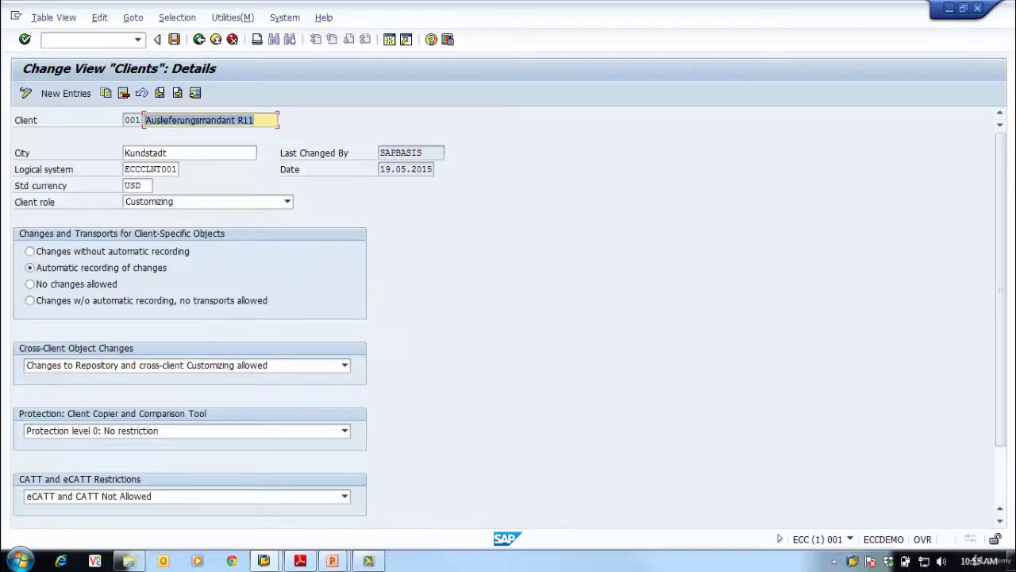
type("De")
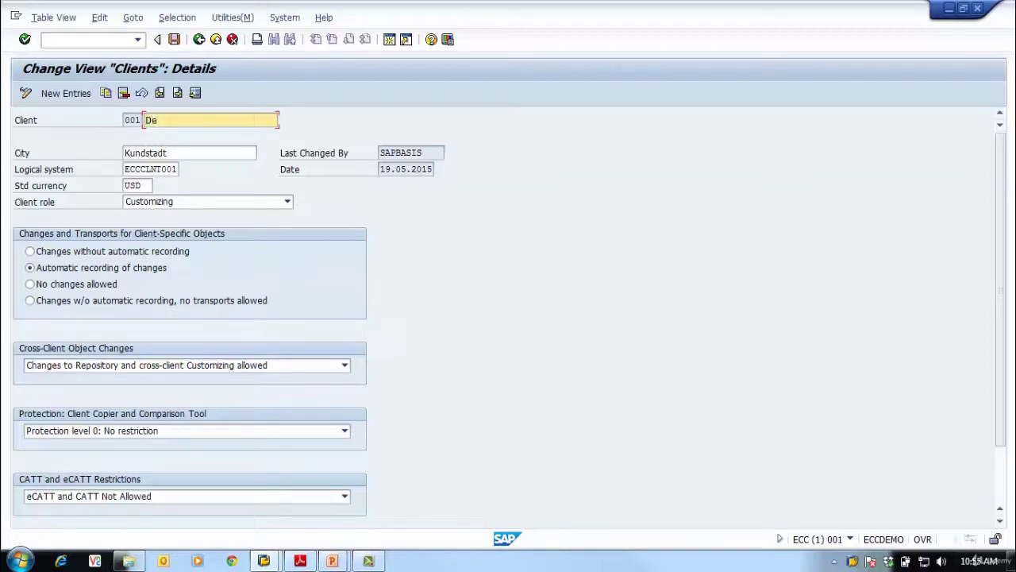
type("fault Clinet")
Step: Set the city of client 001 to New York City
left_click(168, 153)
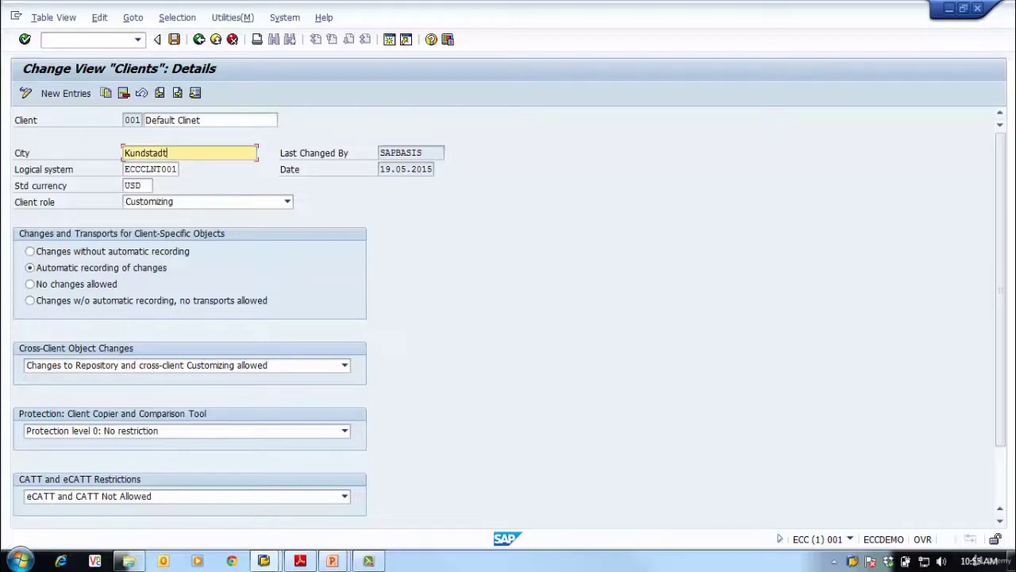
key("shift+Home")
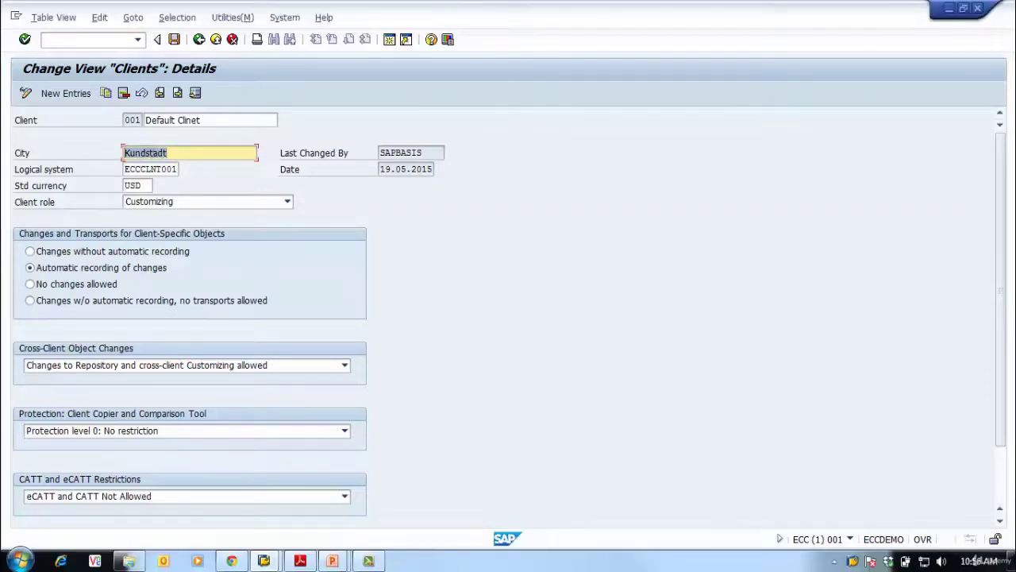
type("New Your")
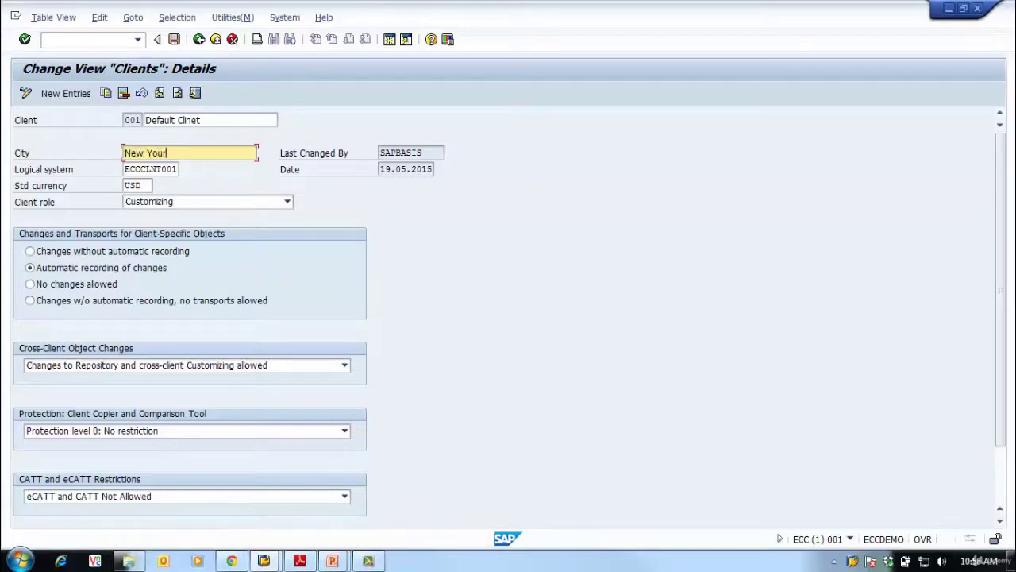
key("BackSpace")
key("BackSpace")
type("rk")
key("BackSpace")
key("BackSpace")
key("BackSpace")
key("BackSpace")
type("York Ci")
key("BackSpace")
key("BackSpace")
type("ity")
Step: Choose AOA (Angolanische Kwanza) as the client's standard currency from the list of possible values
left_click(139, 185)
key("Return")
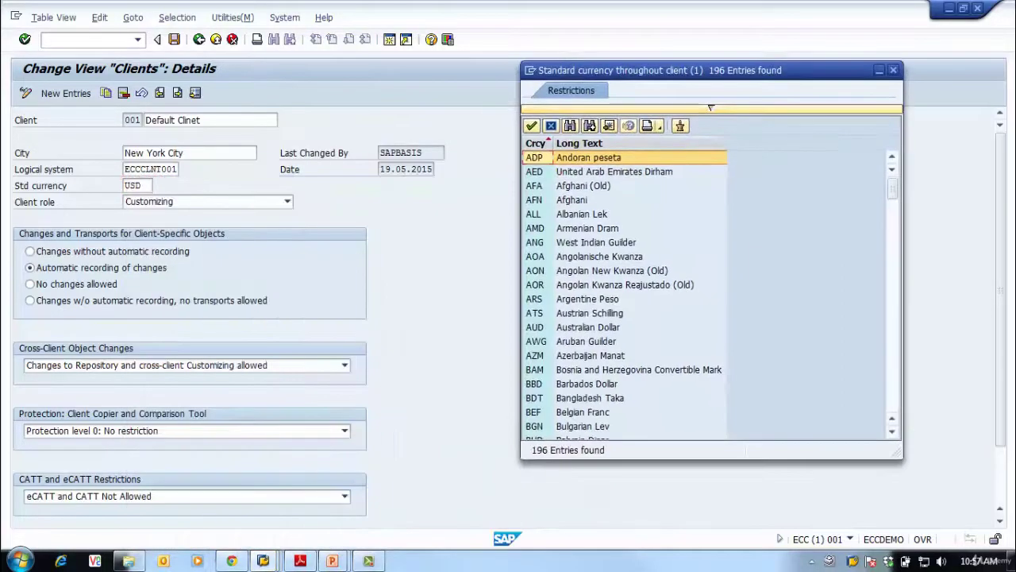
double_click(588, 256)
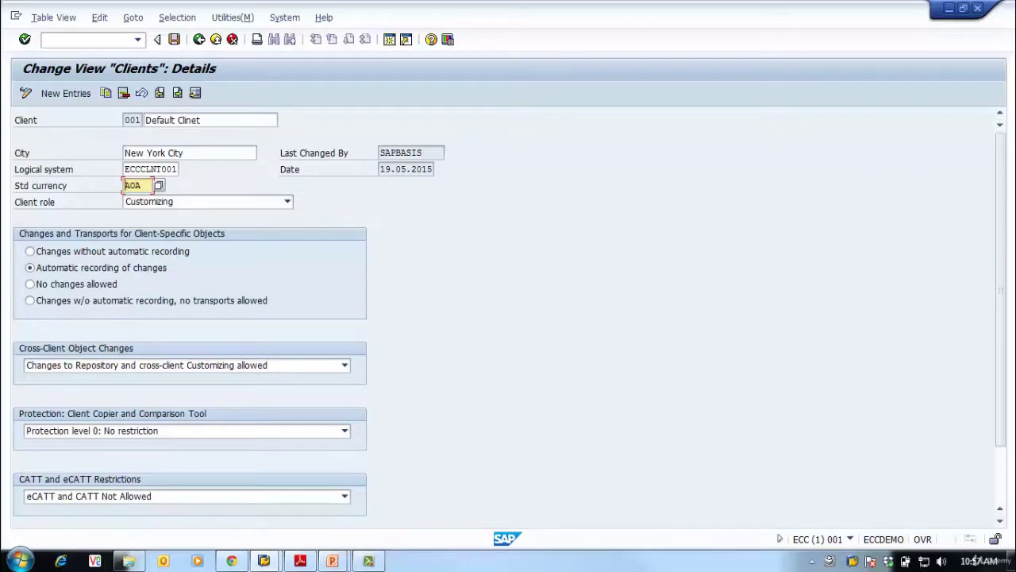
Step: Set the client's standard currency to USD (United States Dollar) from the value list and accept the caution notice
key("F4")
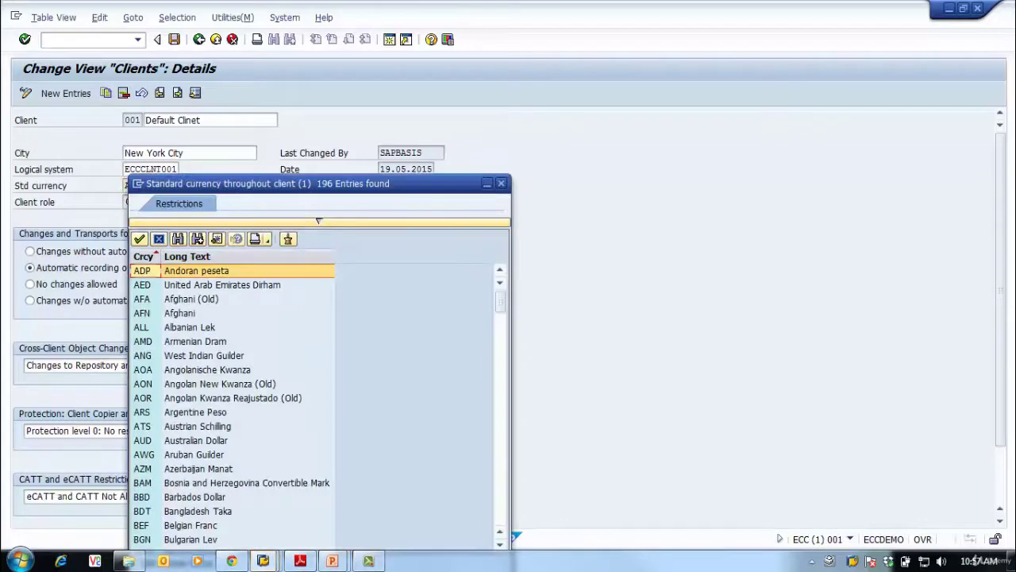
scroll(587, 286, "down", 20)
scroll(589, 102, "down", 20)
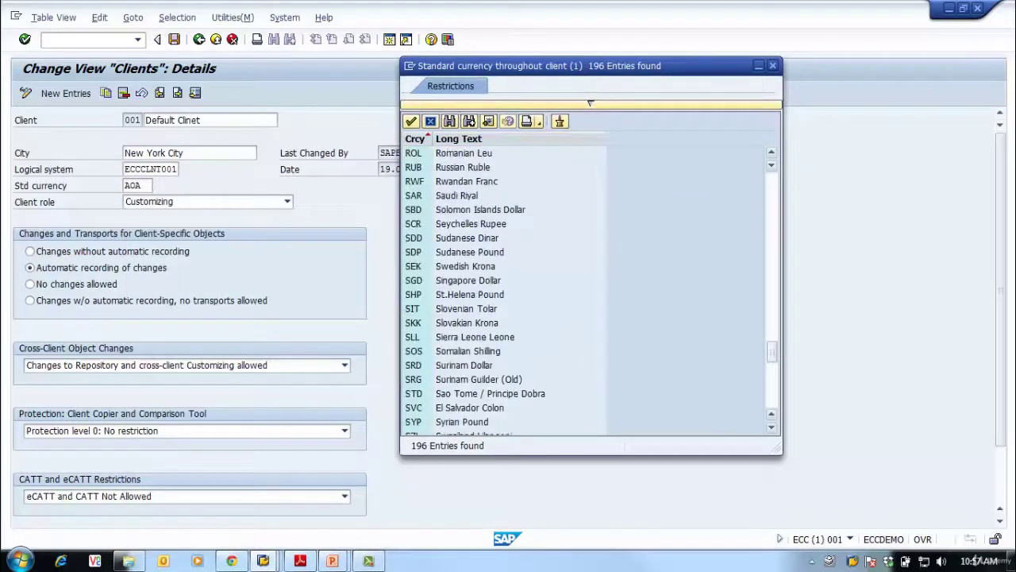
scroll(590, 102, "down", 8)
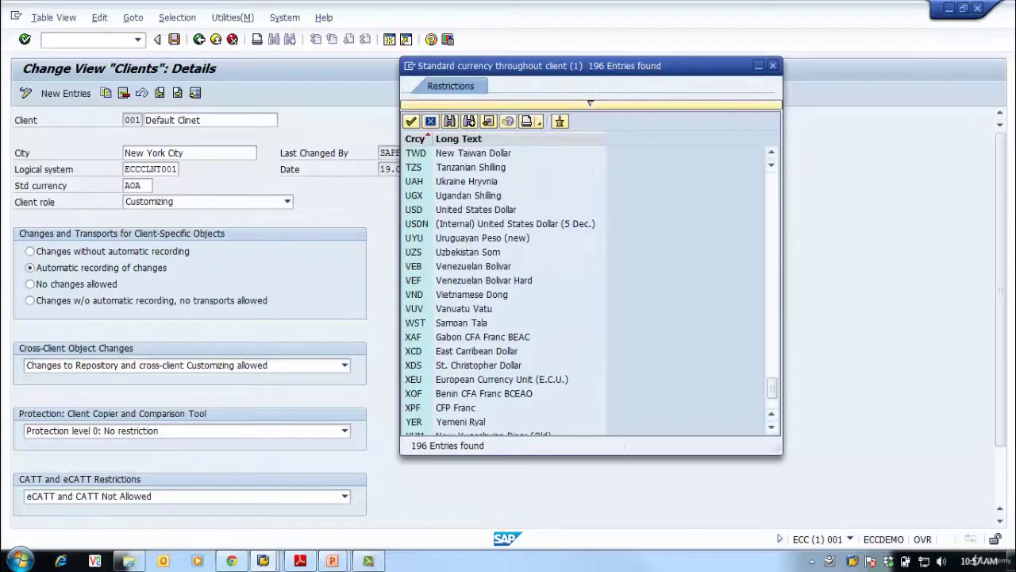
double_click(475, 209)
key("Return")
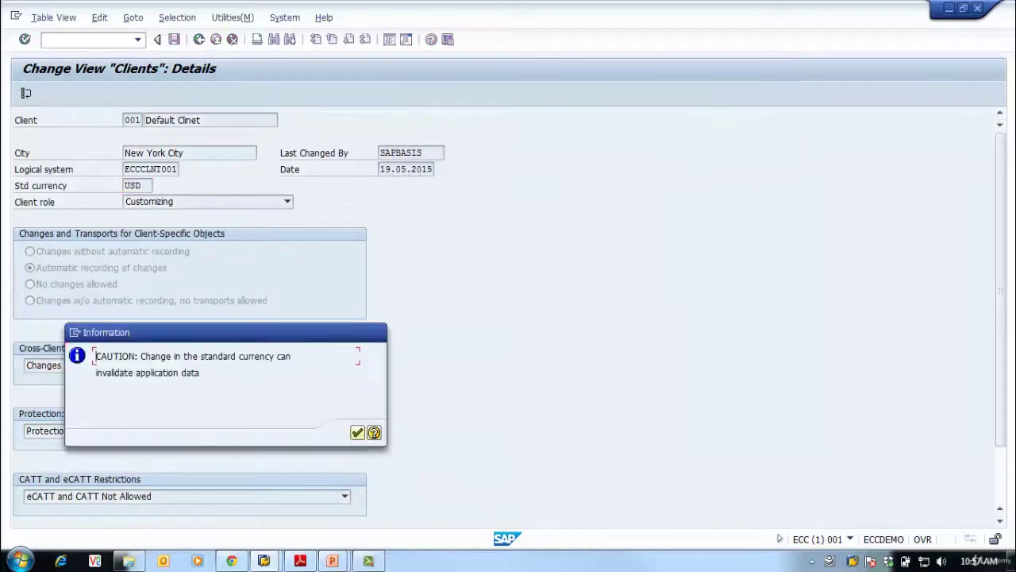
key("Return")
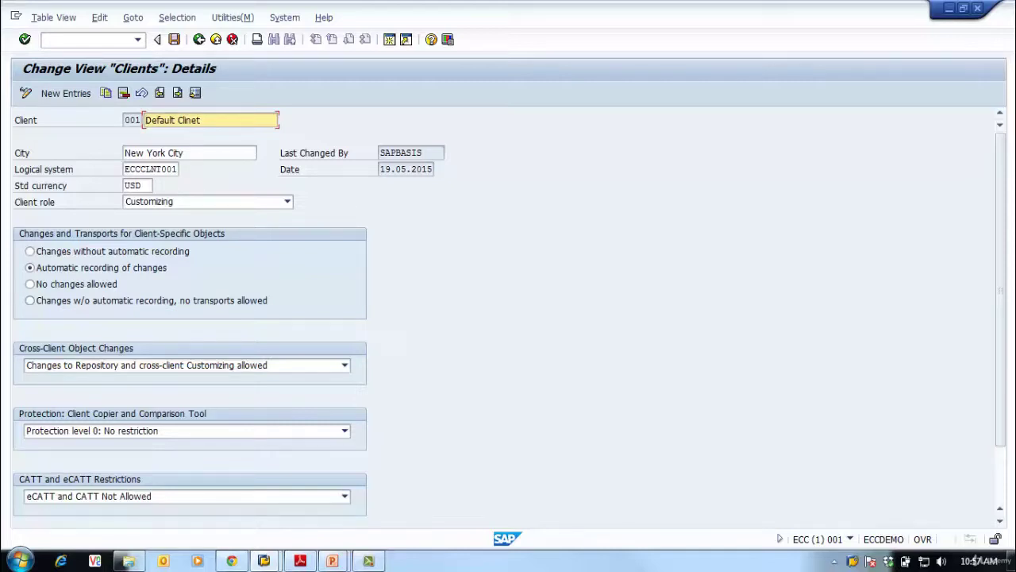
Step: Set the role of client 001 to Production, looking through the available client roles beforehand
left_click(288, 201)
key("Up")
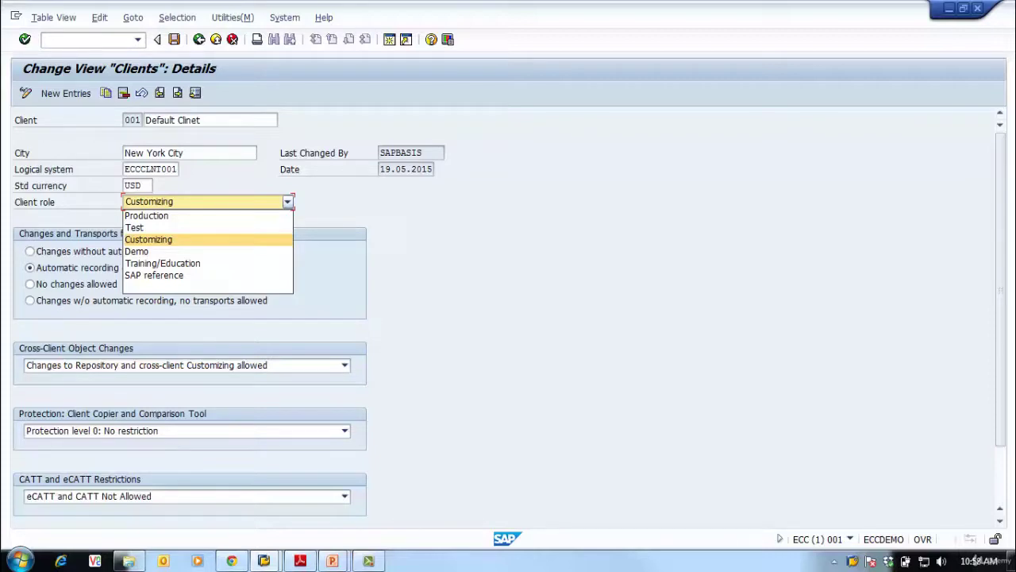
key("Up")
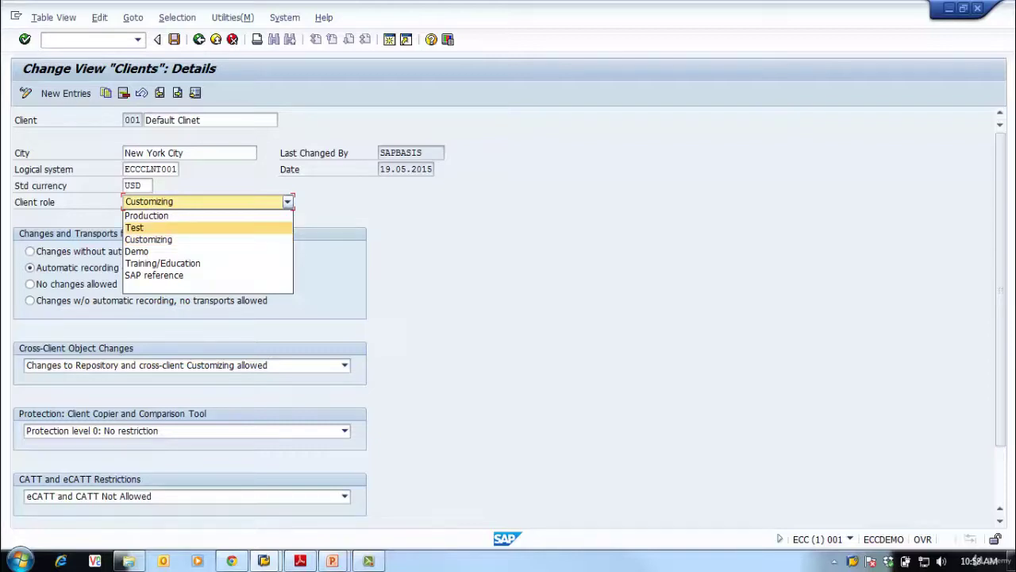
key("Up")
key("Down")
key("Down")
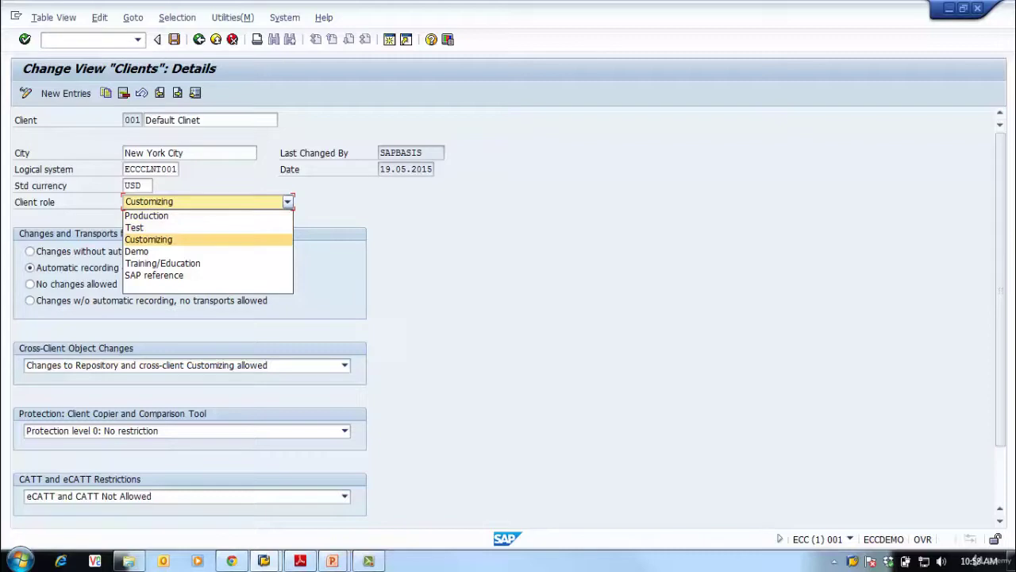
key("Up")
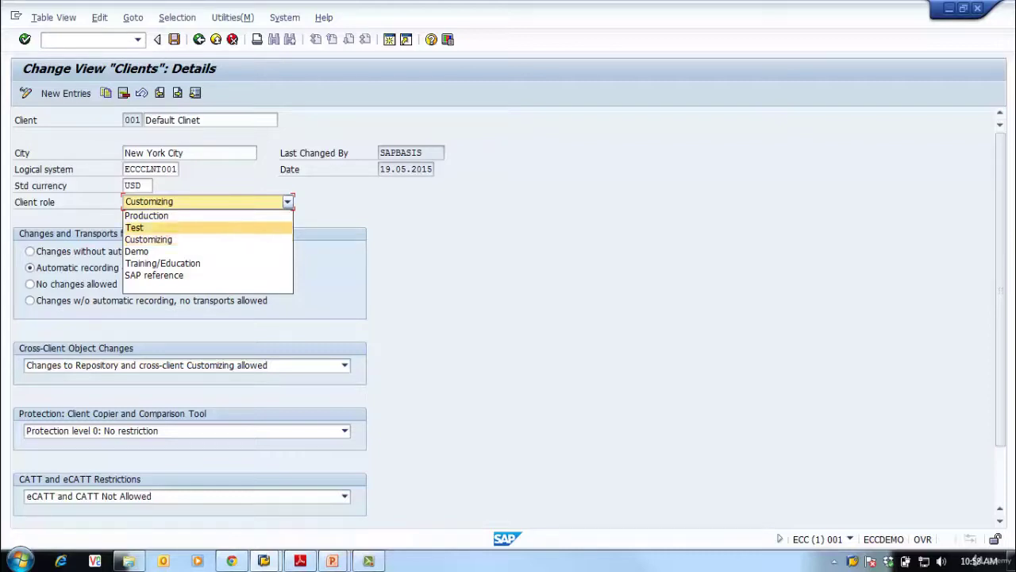
key("Up")
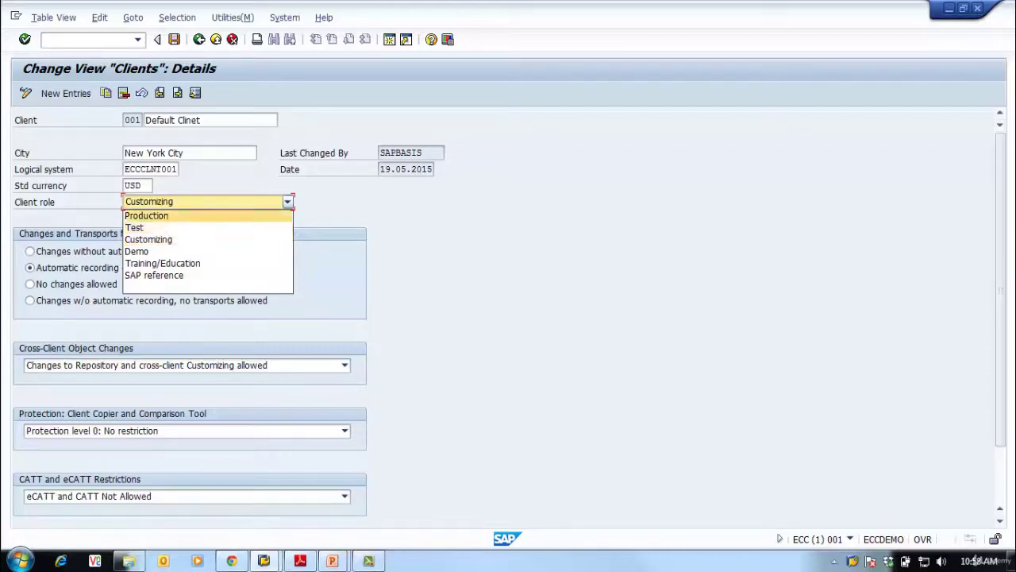
key("Return")
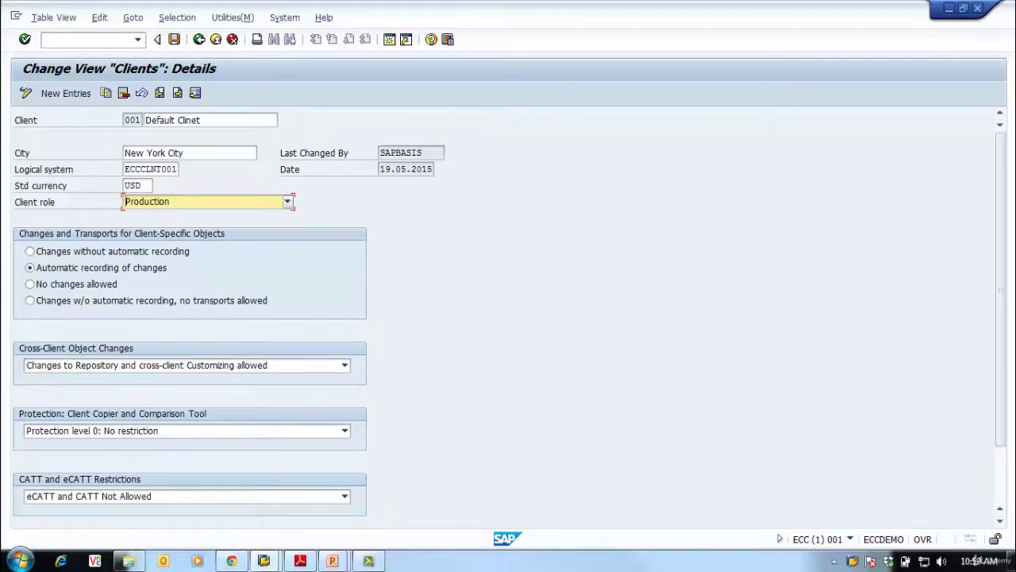
Step: Reopen the list of client roles and change the role of client 001 to Test
key("F4")
key("Return")
key("F4")
key("Down")
key("Return")
Step: Change the role of client 001 to Demo
key("F4")
key("Down")
key("Down")
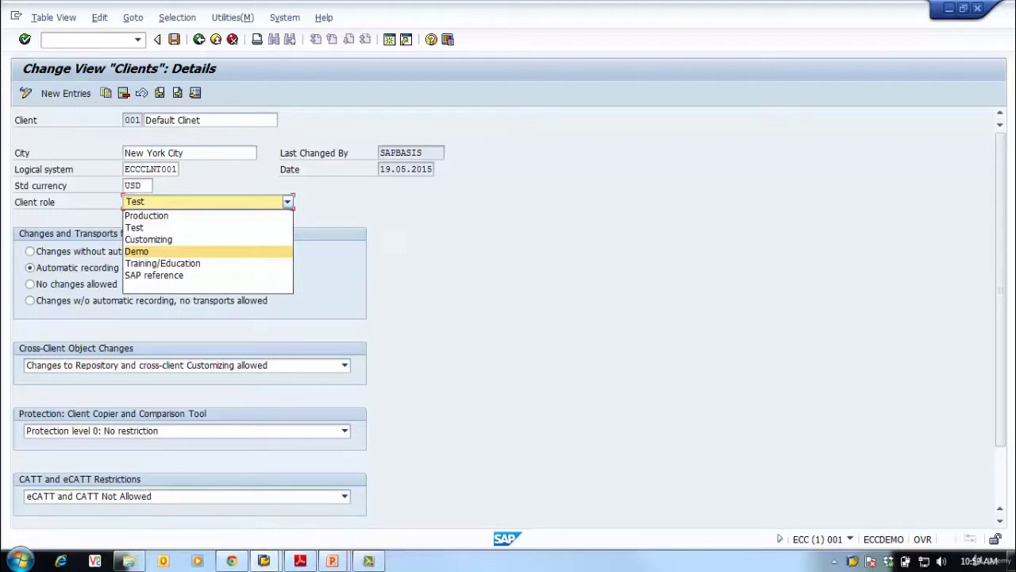
key("Return")
Step: Change the role of client 001 to Training/Education
key("F4")
key("Down")
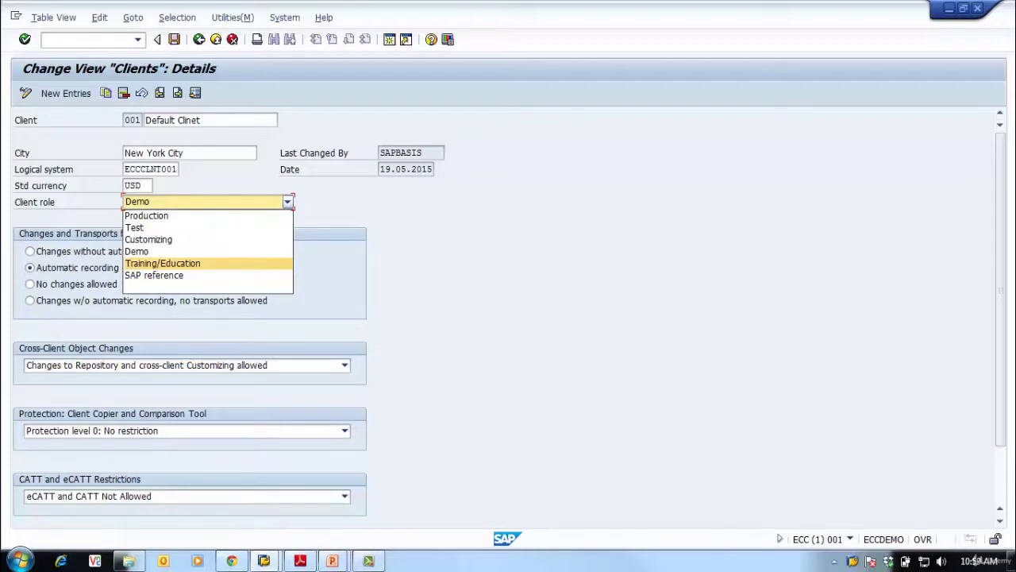
key("Return")
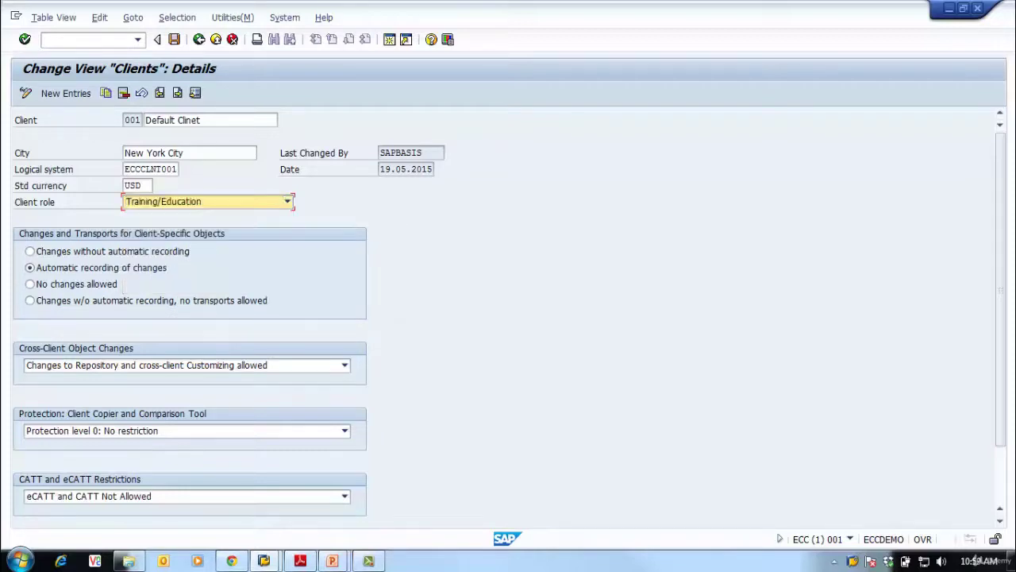
Step: Look at the SAP reference role in the list and set the role of client 001 back to Customizing
key("F4")
key("Down")
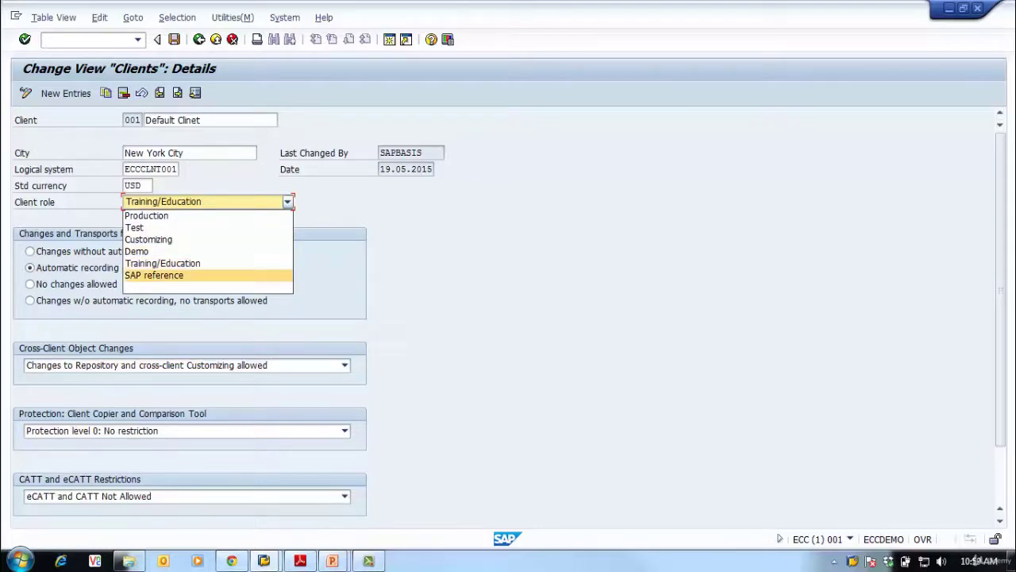
key("Up")
key("Up")
key("Up")
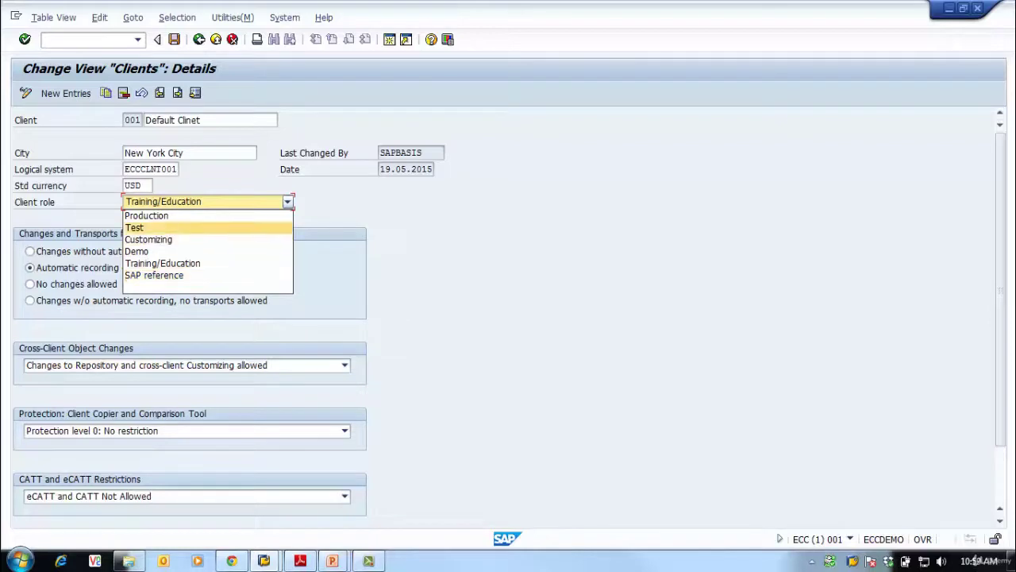
key("Return")
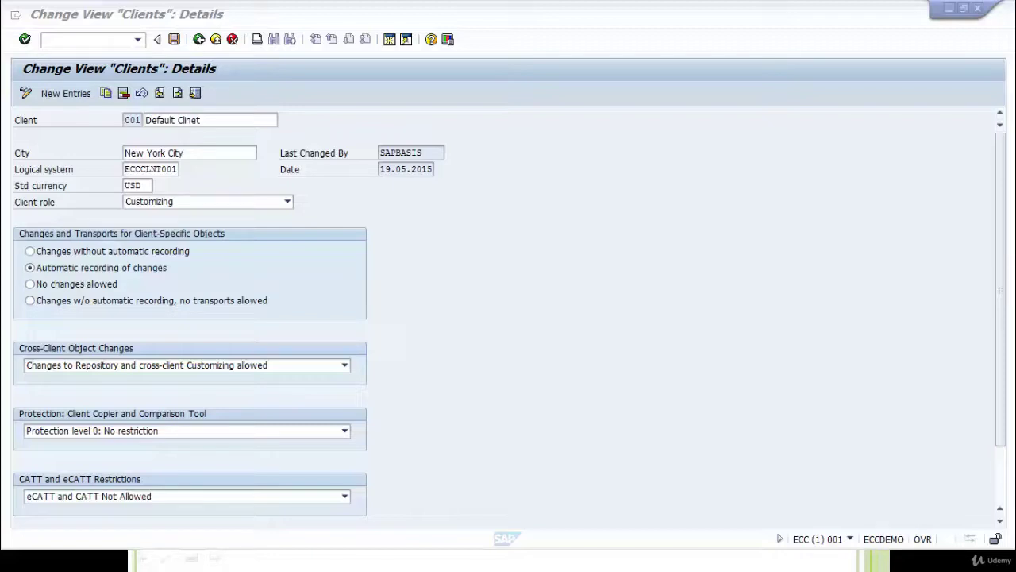
Step: Save the settings of client 001 and return to the SAP Easy Access screen
left_click(174, 40)
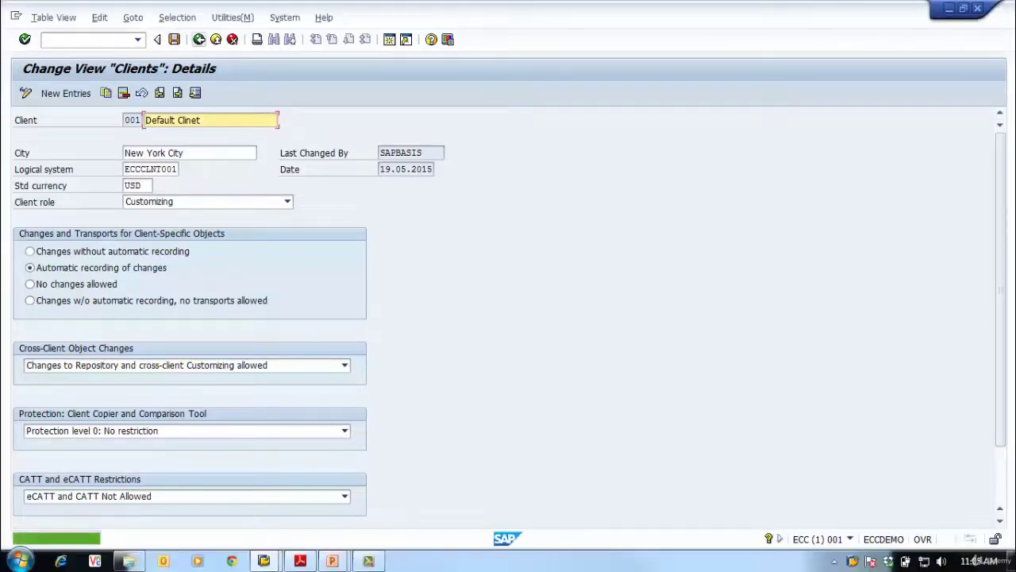
key("F3")
key("F3")
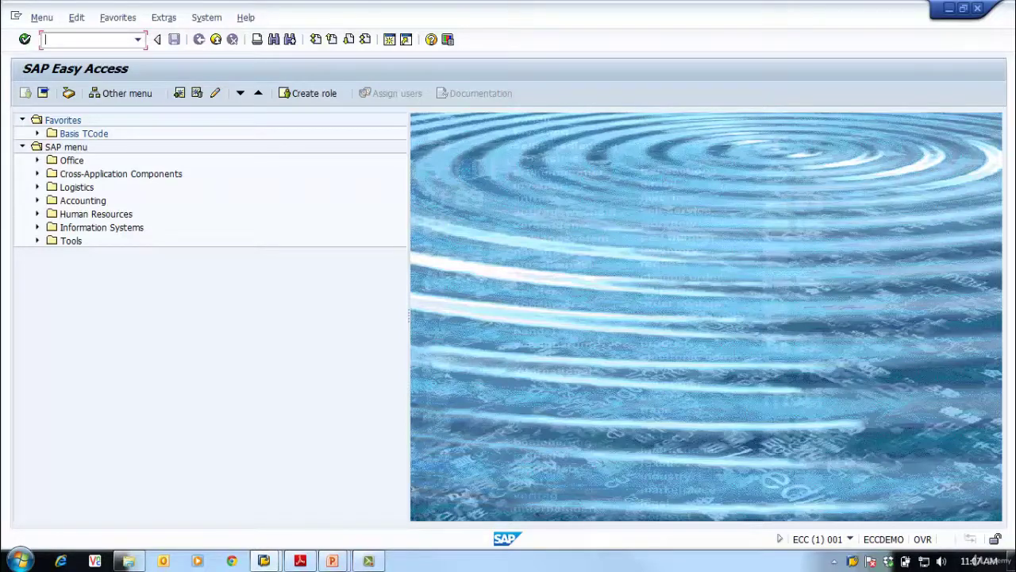
Step: Run transaction spro, view the SAP Reference IMG and return to the SAP Easy Access screen
type("spro")
key("Return")
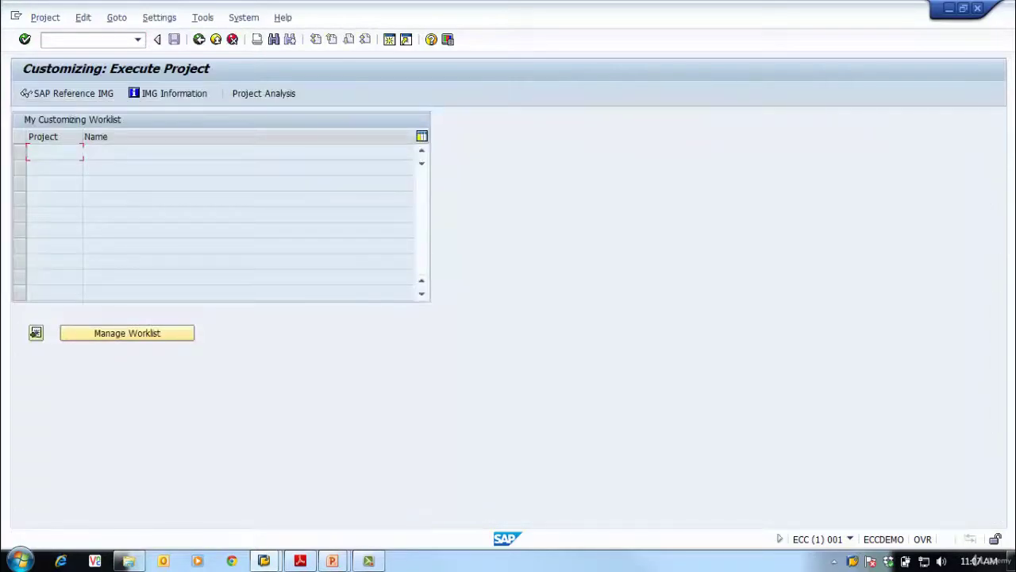
left_click(70, 94)
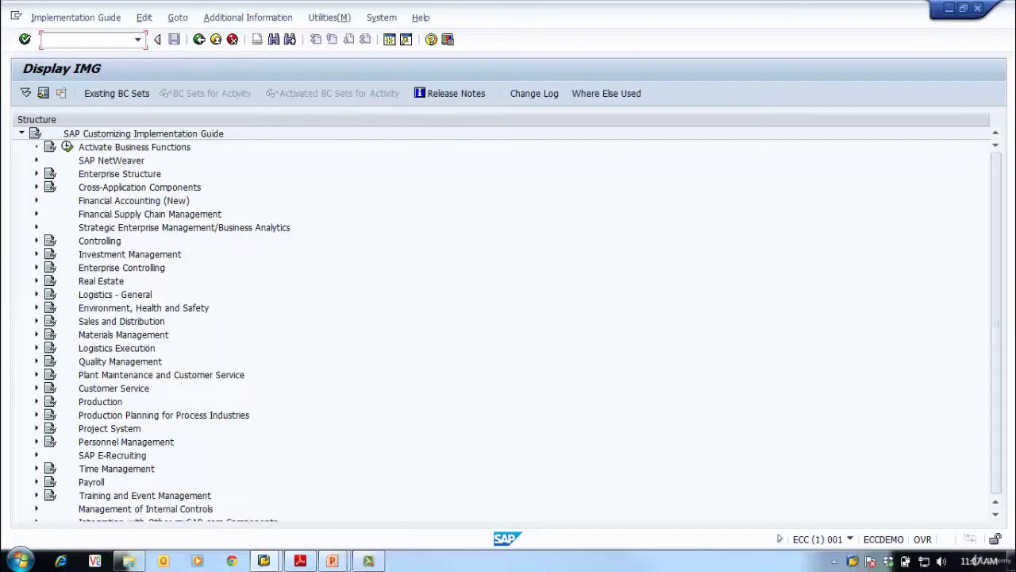
key("F3")
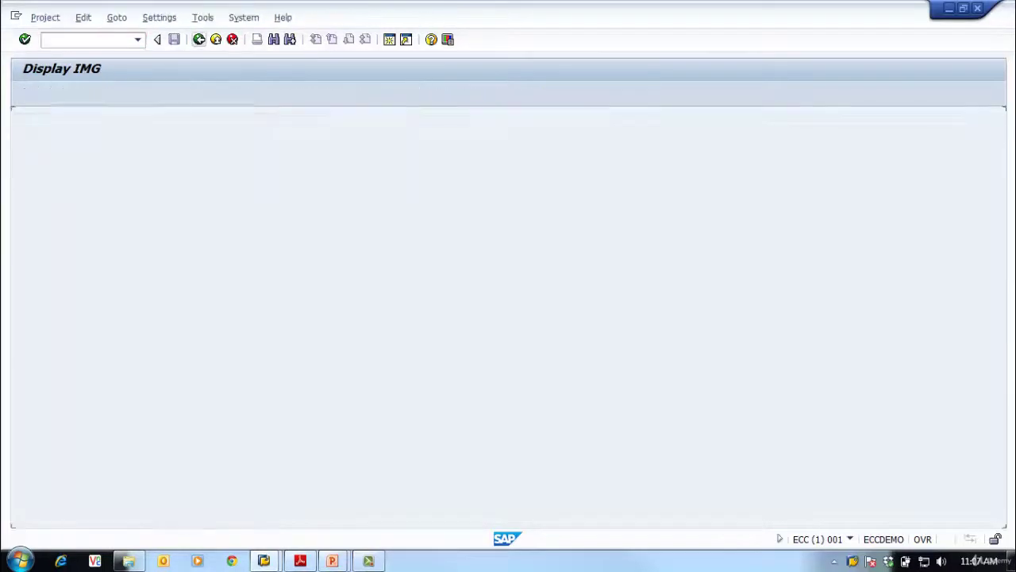
key("F3")
Step: Run transaction spro and display the SAP Reference IMG
type("spro")
key("Return")
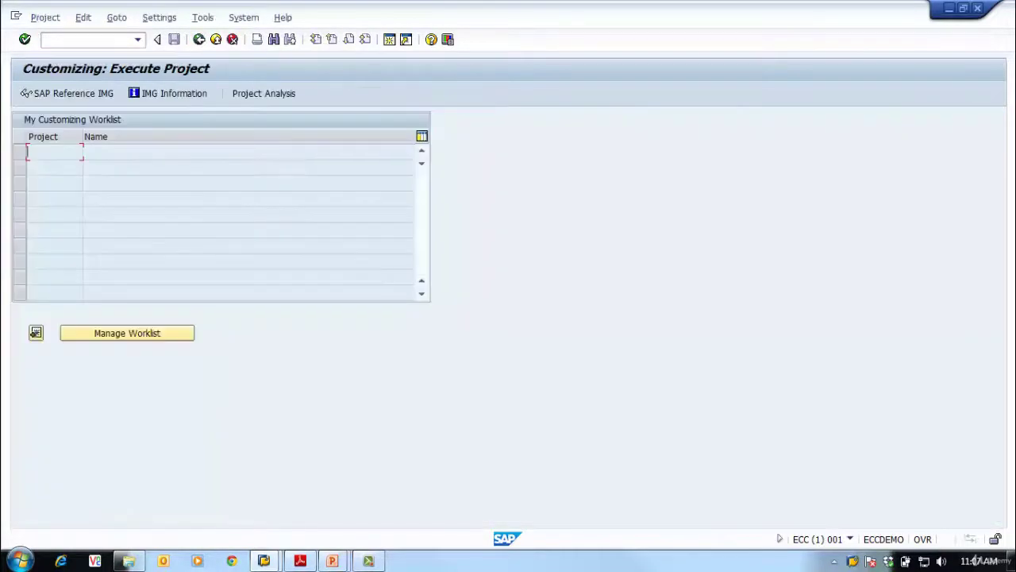
left_click(31, 93)
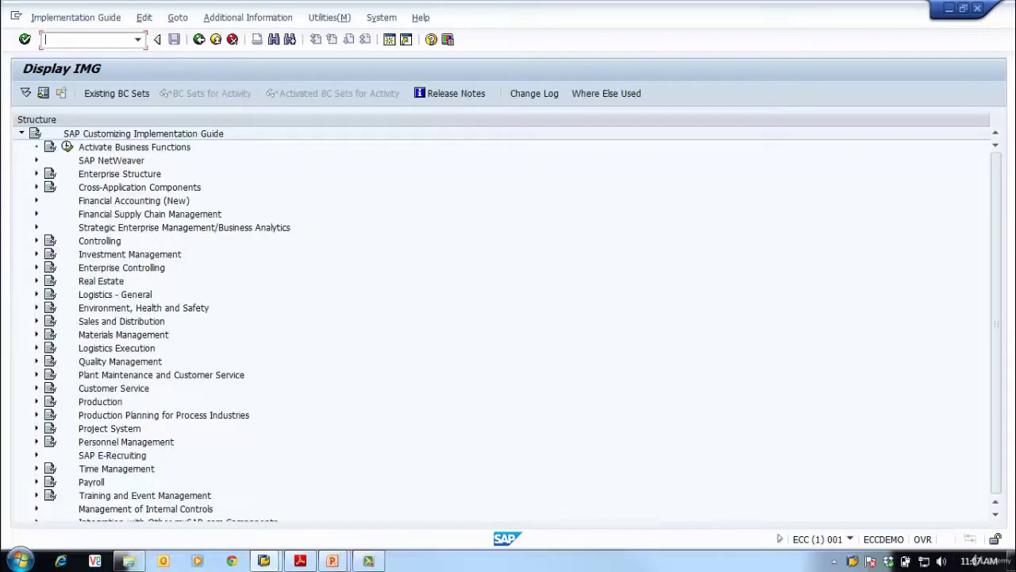
Step: Start the IMG activity Define Countries in mySAP Systems under SAP NetWeaver > General Settings > Set Countries
left_click(35, 161)
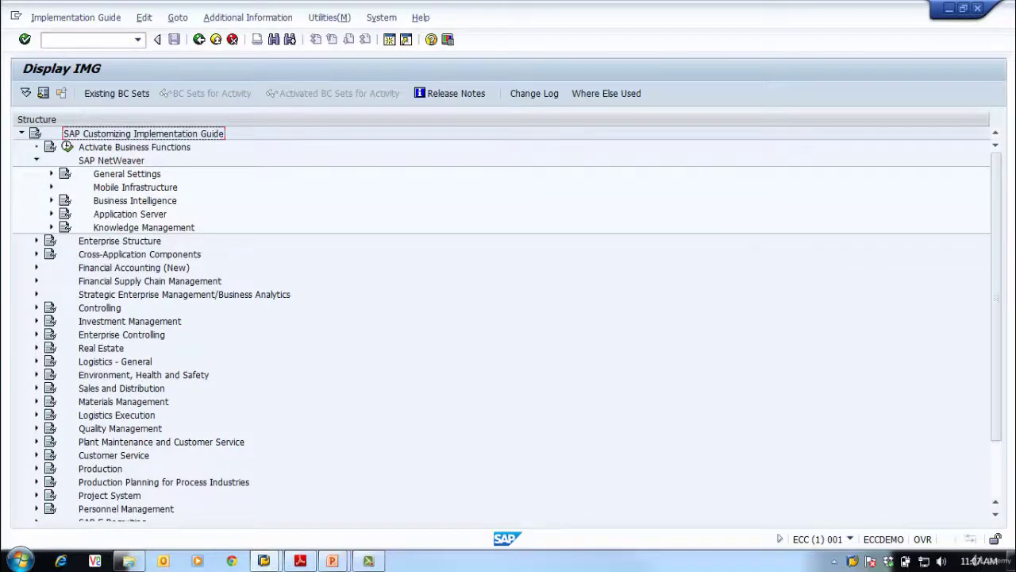
left_click(51, 173)
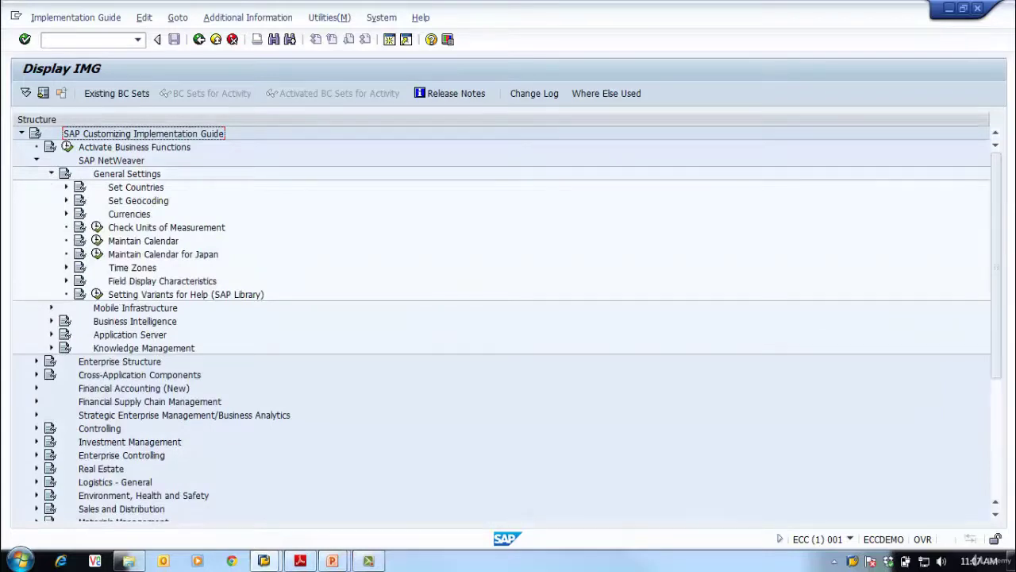
left_click(66, 186)
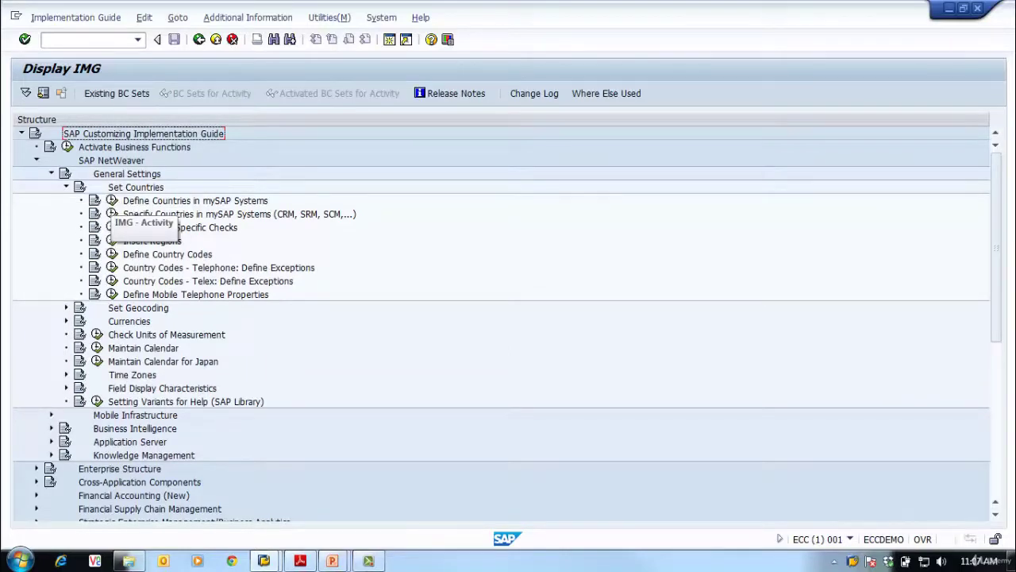
left_click(112, 202)
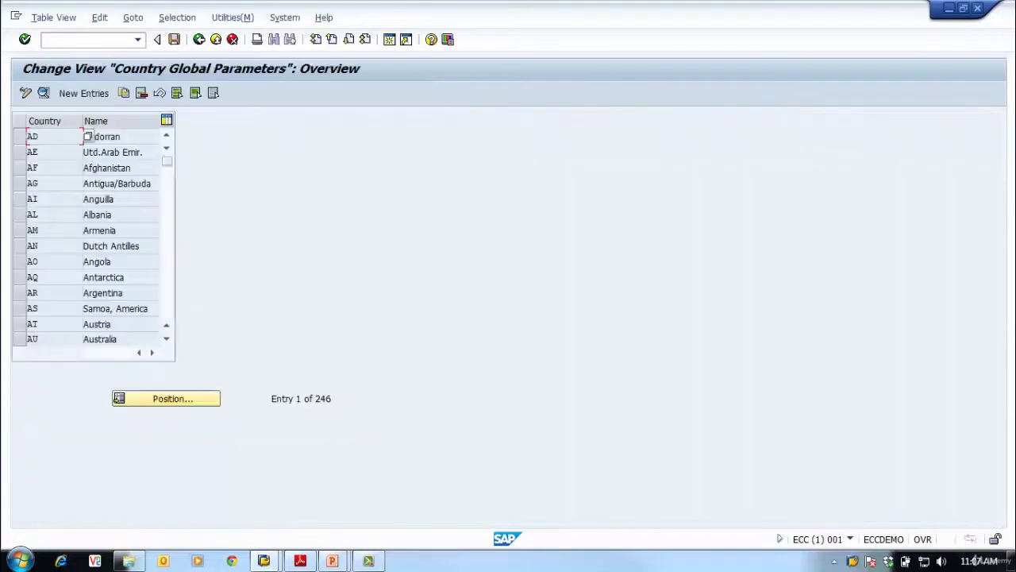
Step: Browse the existing countries and create a new country entry with the key Z1
scroll(87, 137, "down", 3)
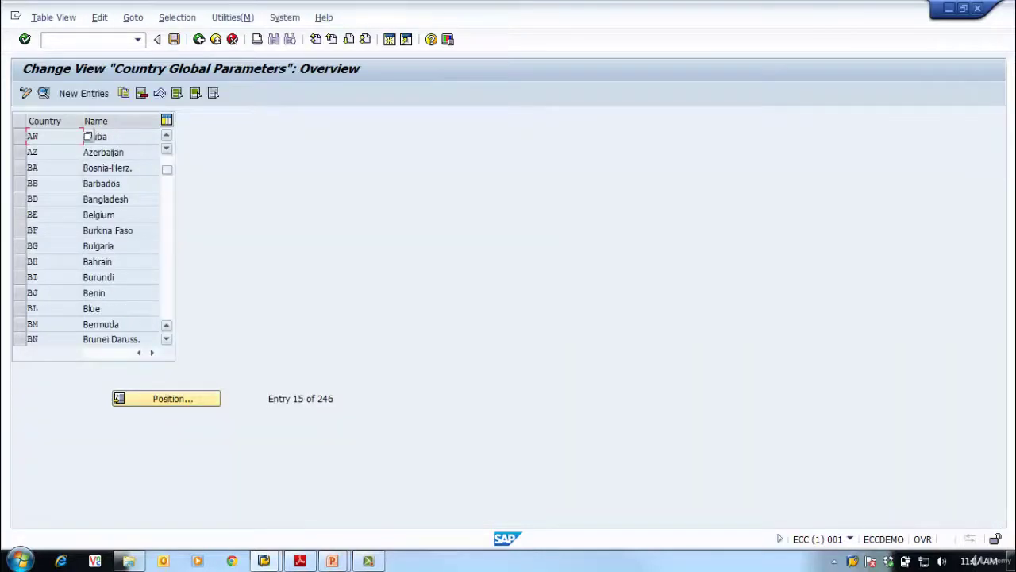
scroll(87, 136, "down", 6)
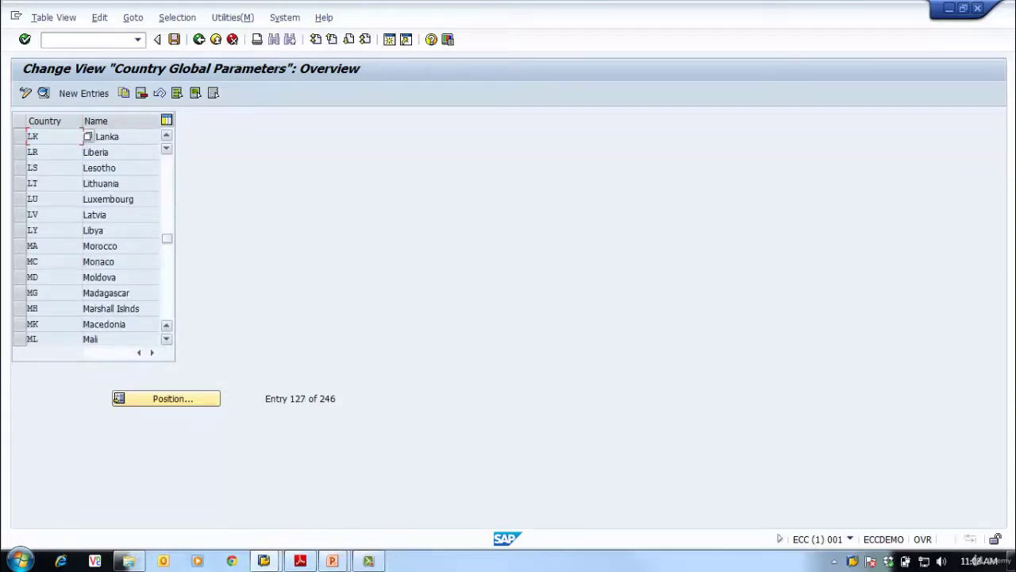
scroll(87, 136, "down", 2)
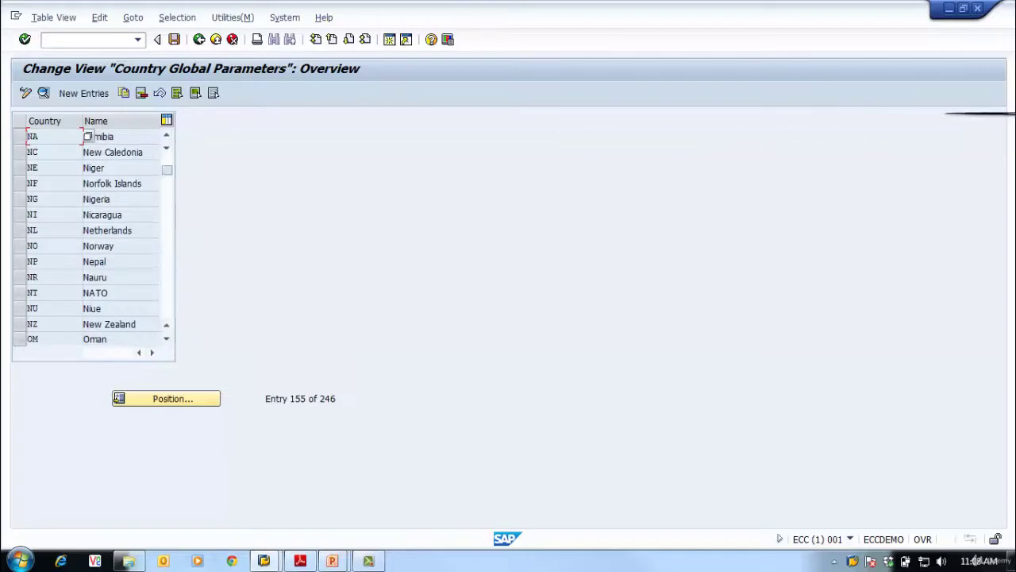
key("ctrl+Page_Up")
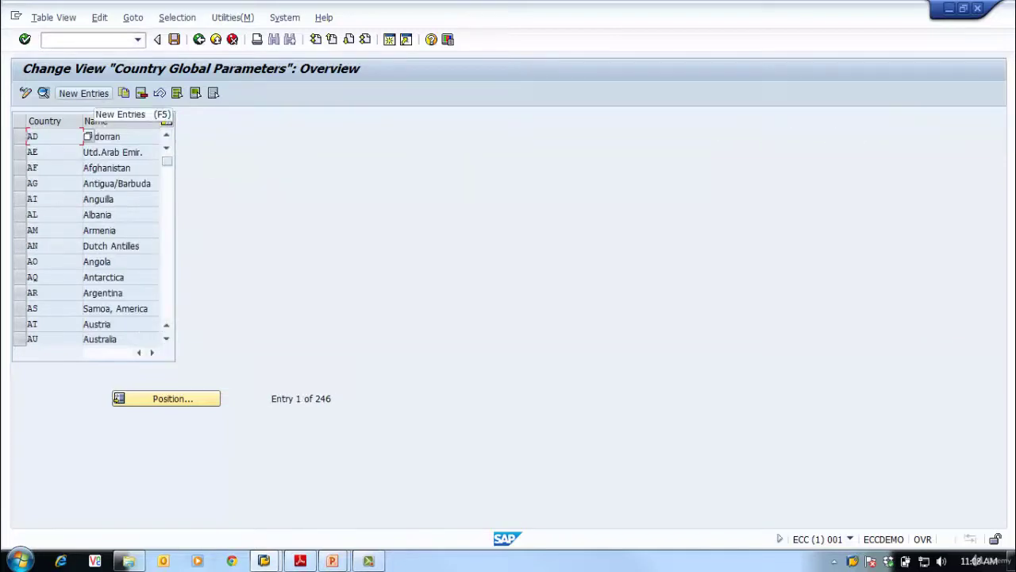
left_click(82, 93)
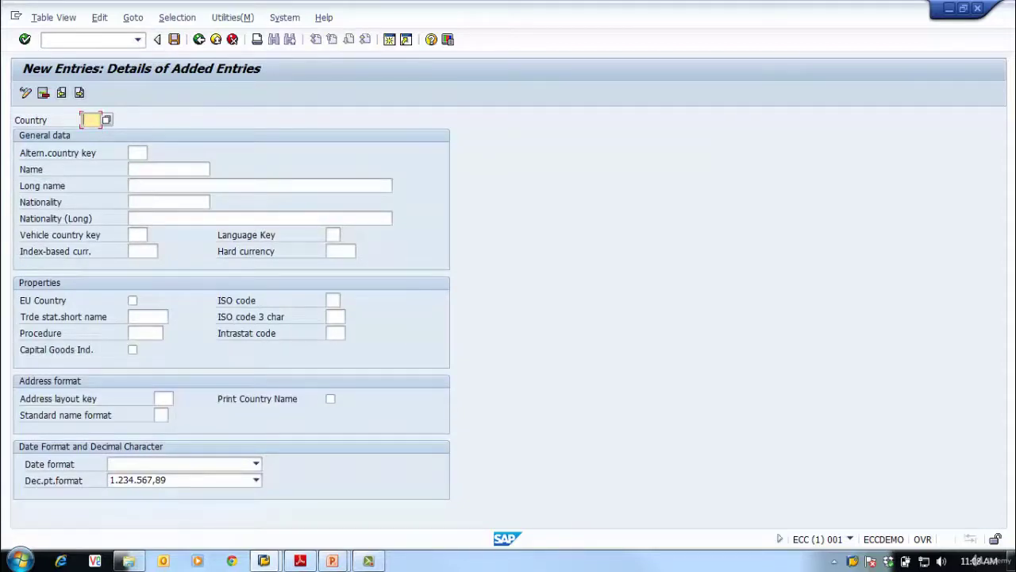
type("Z1")
key("Return")
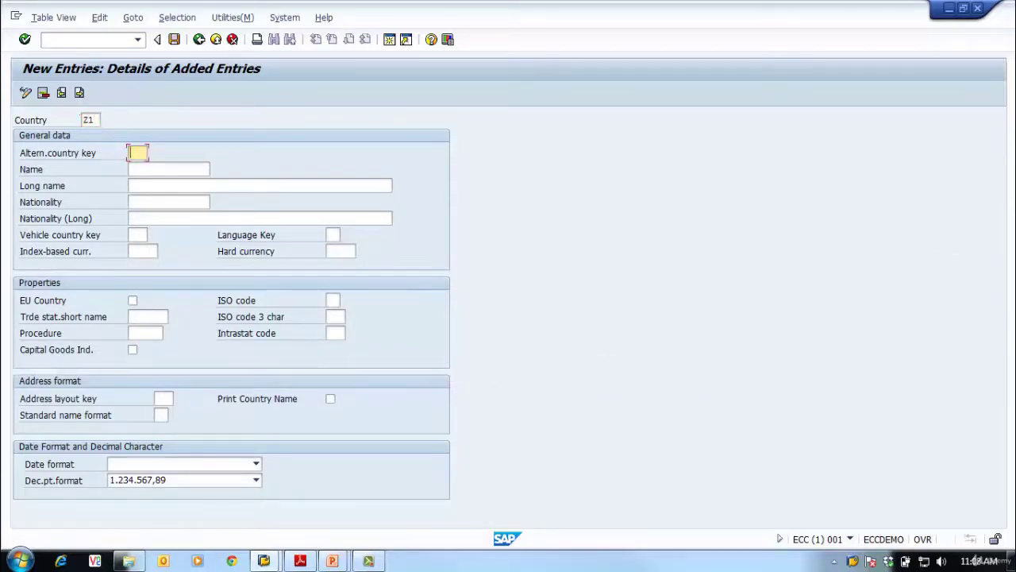
type("ZA")
key("BackSpace")
key("BackSpace")
Step: Leave the alternative country key empty and enter "SAP Basis TRN01" as the name of country Z1
key("Tab")
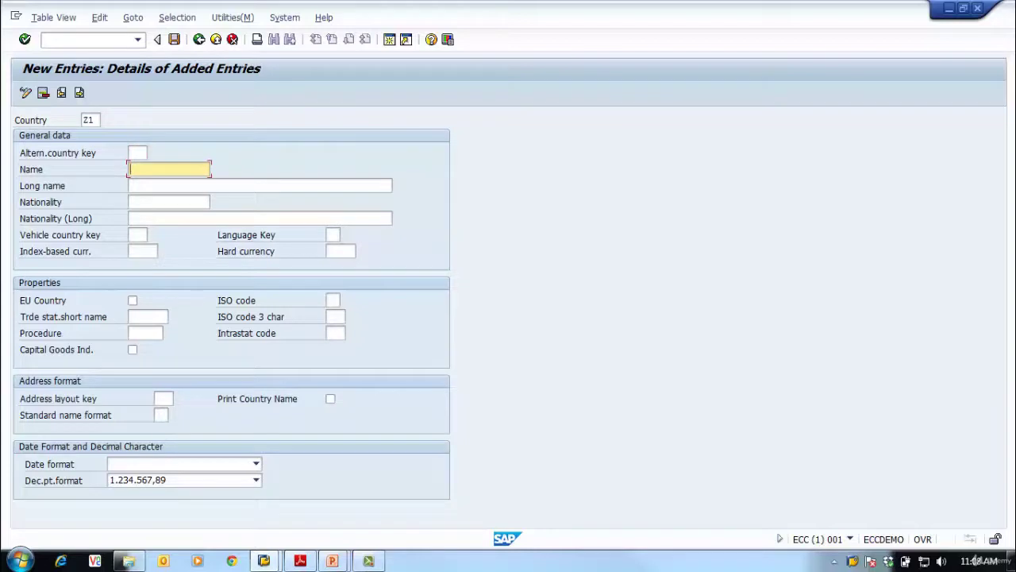
type("SAP Basis Tr")
key("BackSpace")
type("N")
key("BackSpace")
type("RN01")
Step: Enter "Contry Code created during SAP Basis Training" as the long name of country Z1
left_click(132, 185)
type("C")
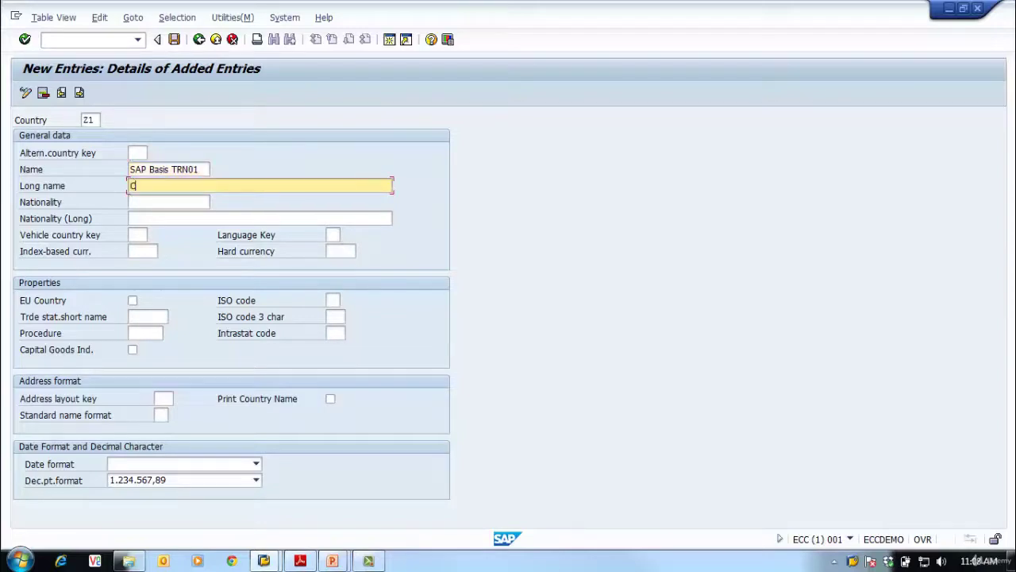
type("ontry Code created during SAP Bas")
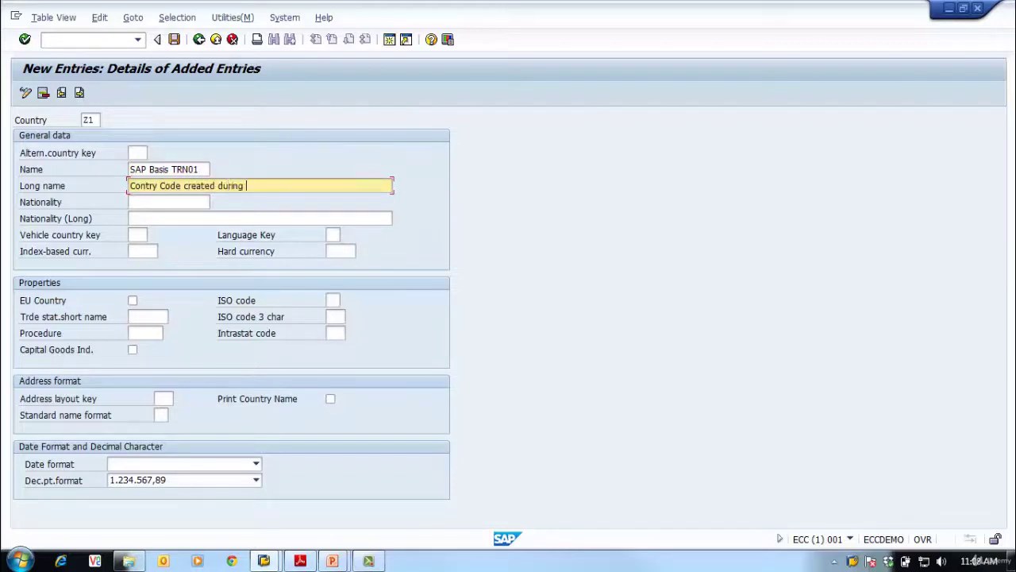
type("is Training")
Step: Leave the nationality, vehicle key, index-based currency, ISO code and address layout fields of country Z1 empty and set the date format to MM/DD/YYYY
left_click(169, 201)
left_click(260, 218)
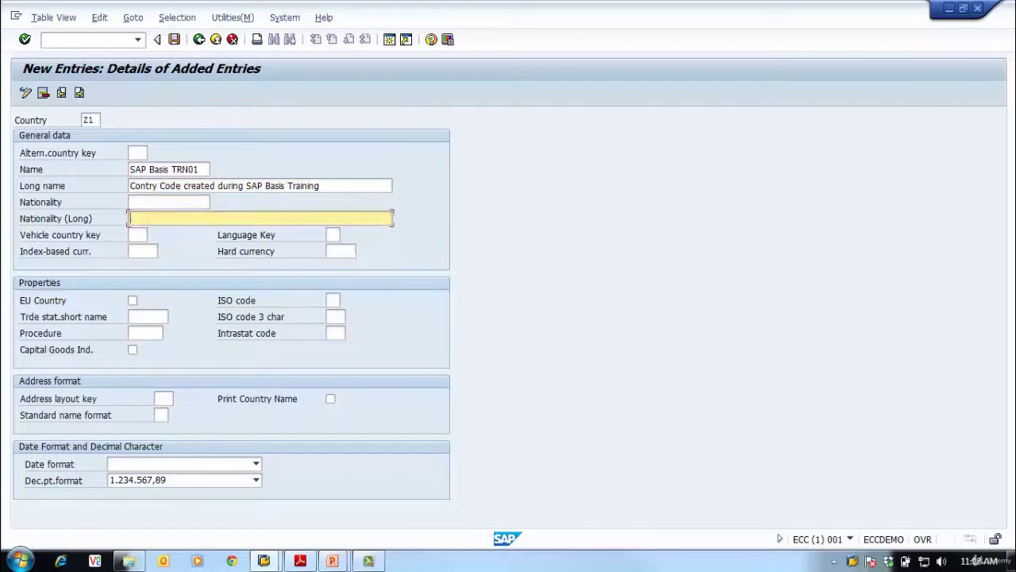
left_click(138, 234)
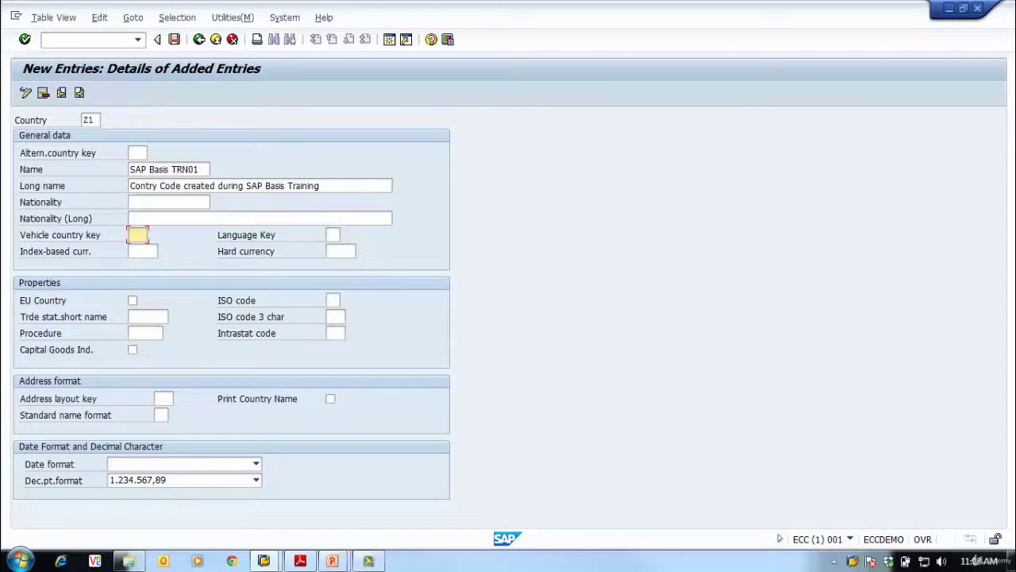
left_click(142, 250)
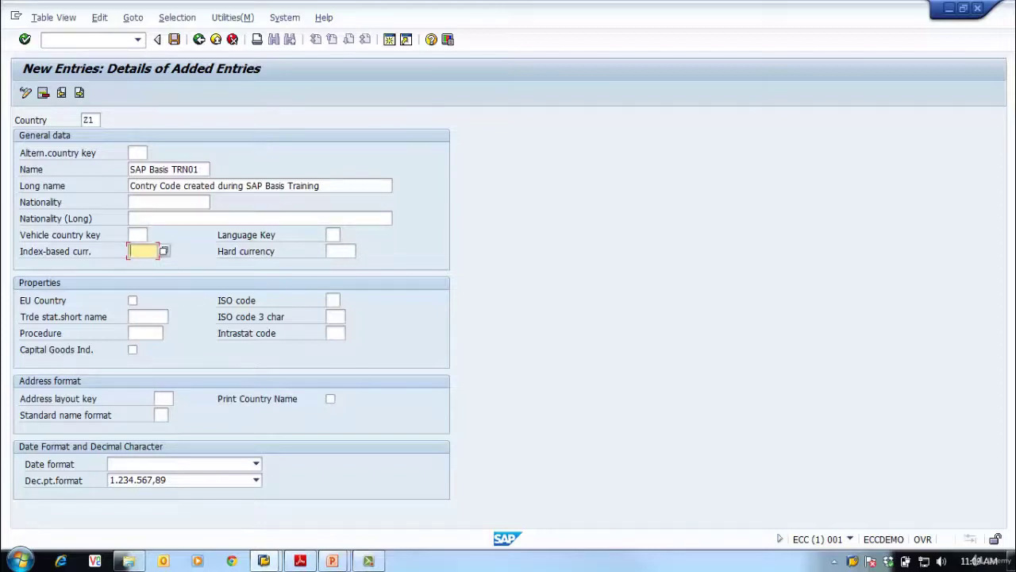
left_click(333, 300)
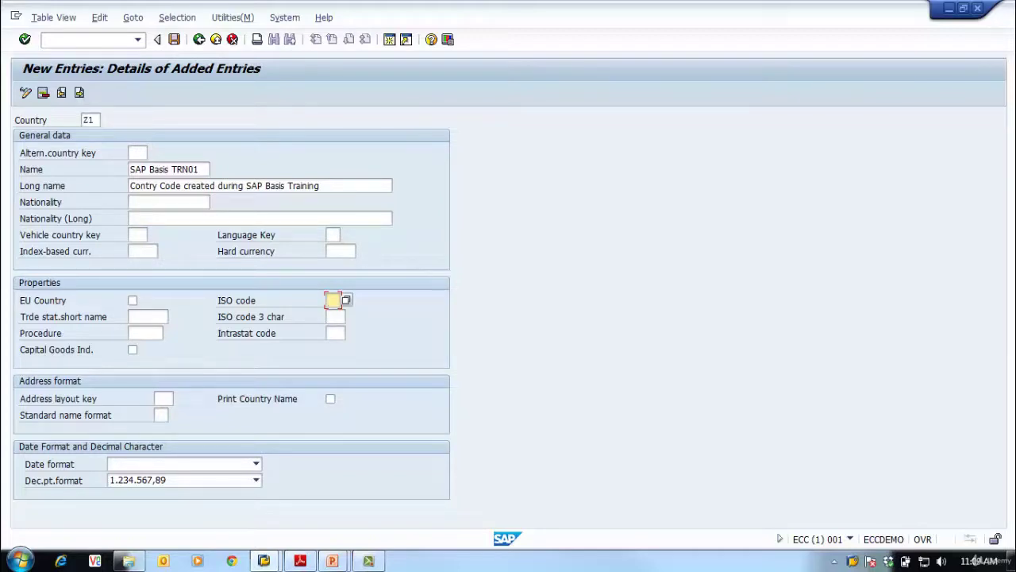
left_click(164, 399)
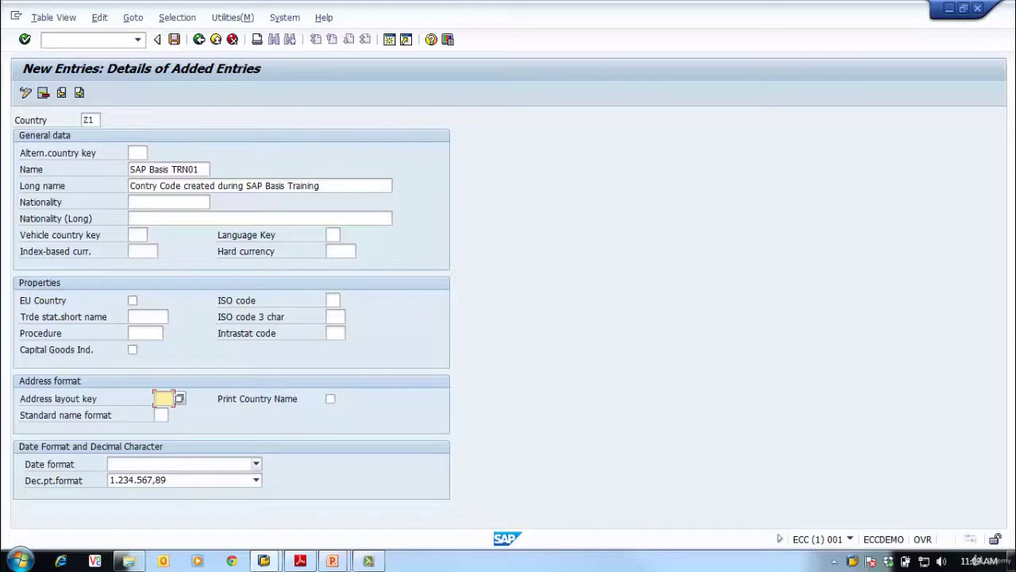
left_click(255, 464)
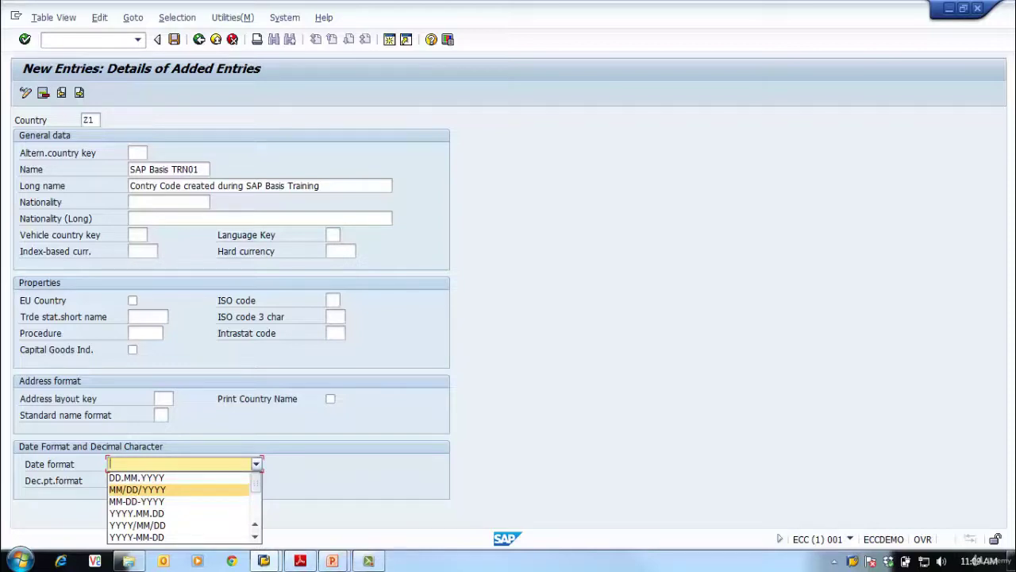
key("Return")
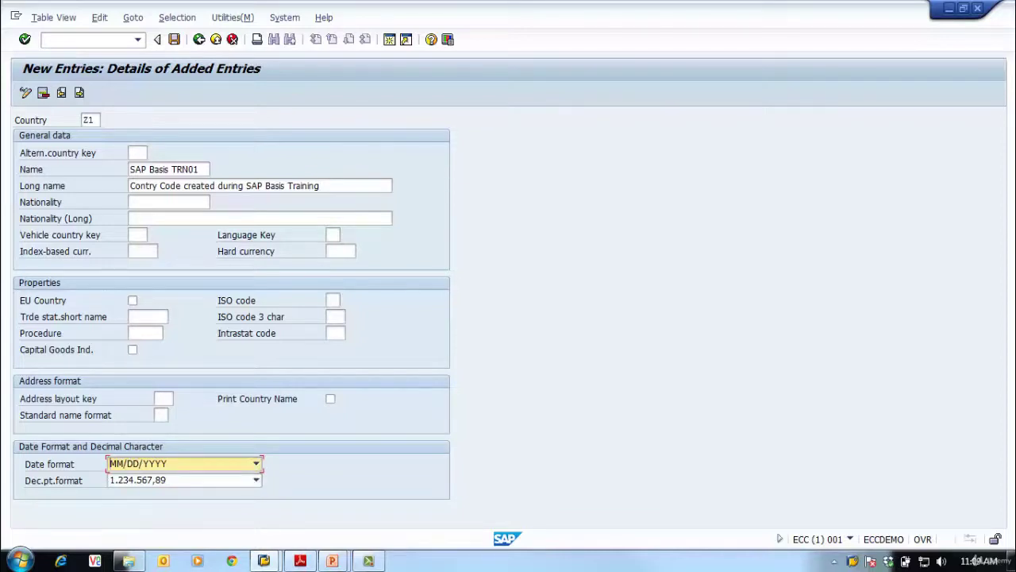
Step: Save country Z1 and record it in a new customizing request with the short description "BC: Basis Training Country Code Z1"
key("ctrl+s")
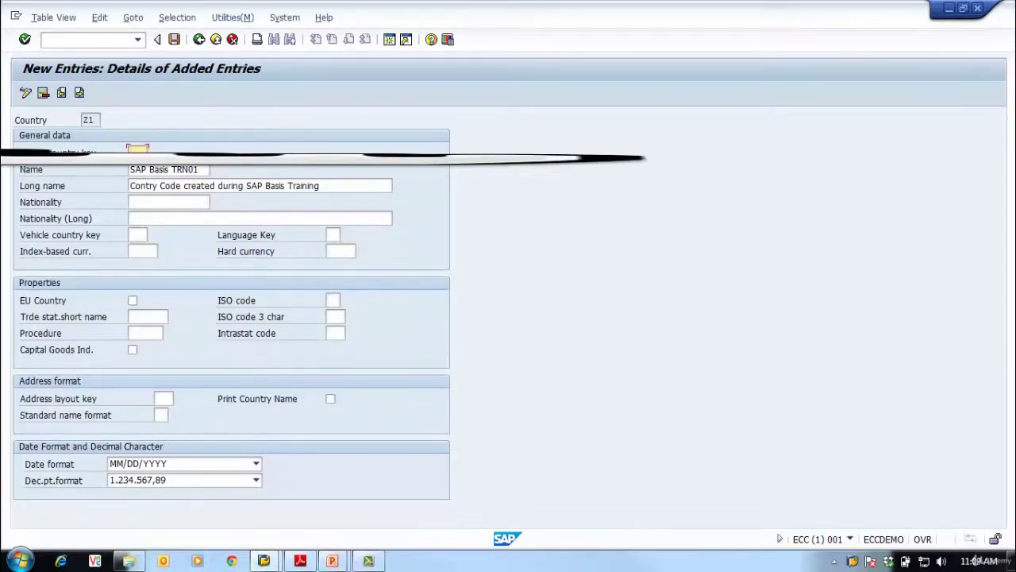
key("ctrl+s")
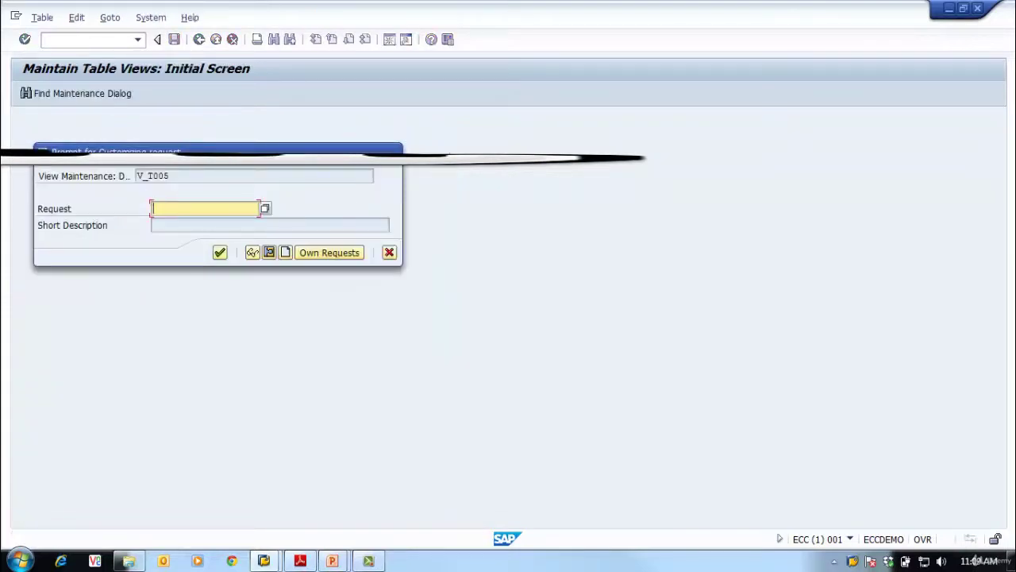
key("F8")
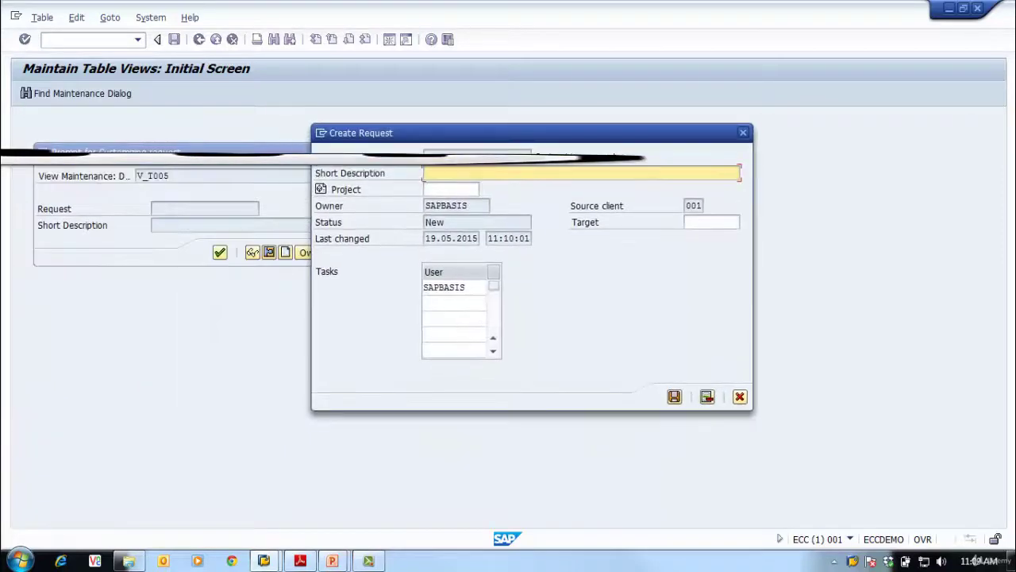
type("BC: Basis Training")
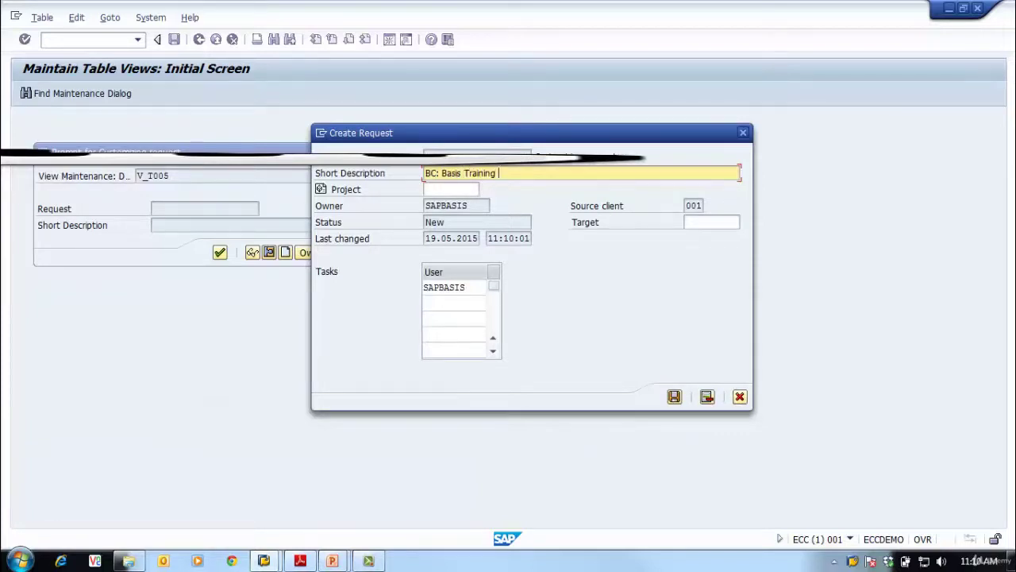
type(" C")
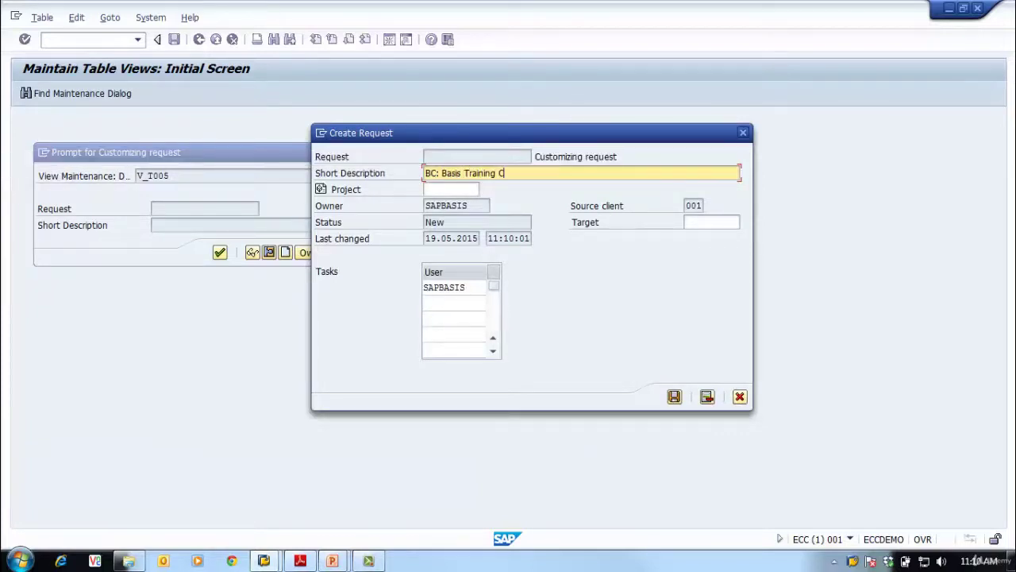
type("ountry Code Z1")
key("Return")
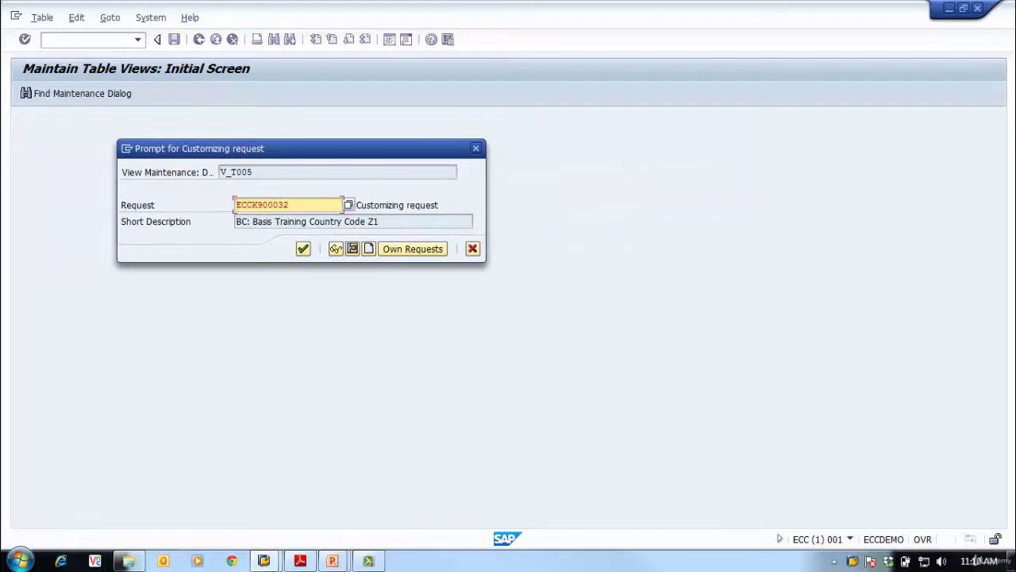
left_click(303, 249)
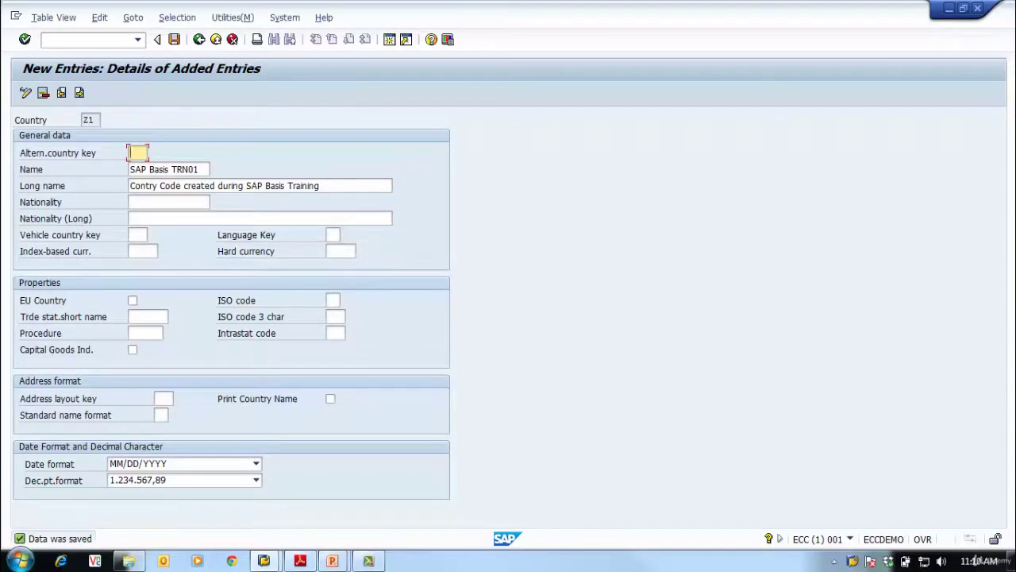
Step: Leave the country maintenance and the IMG, and start transaction SE01 from the SAP Easy Access screen
left_click(199, 39)
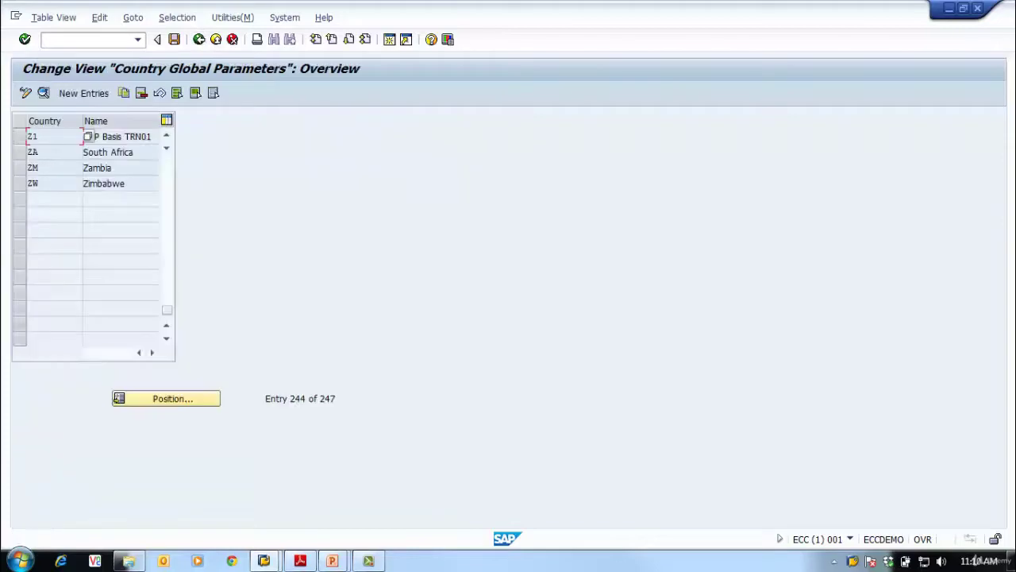
left_click(198, 39)
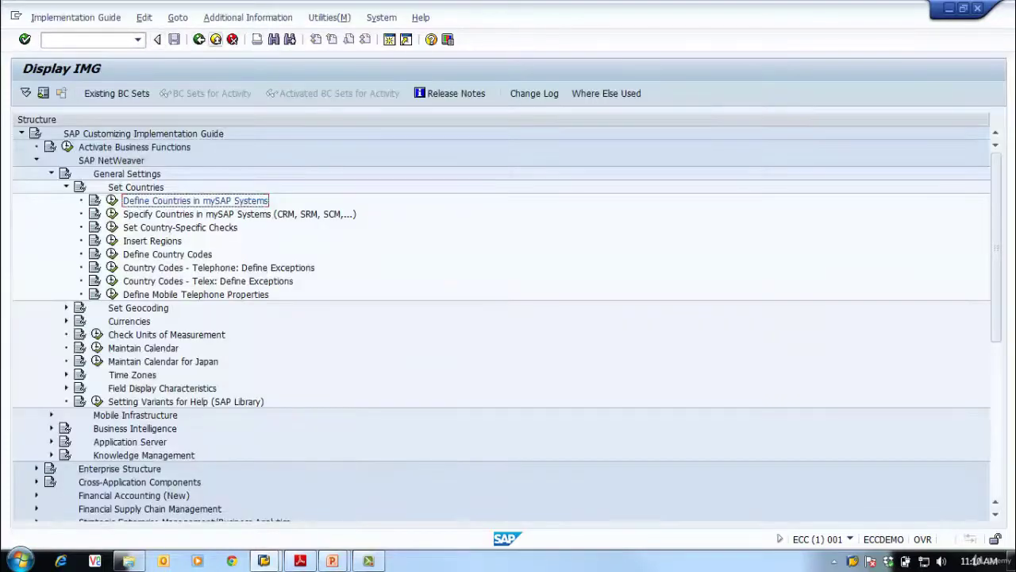
left_click(199, 39)
left_click(198, 38)
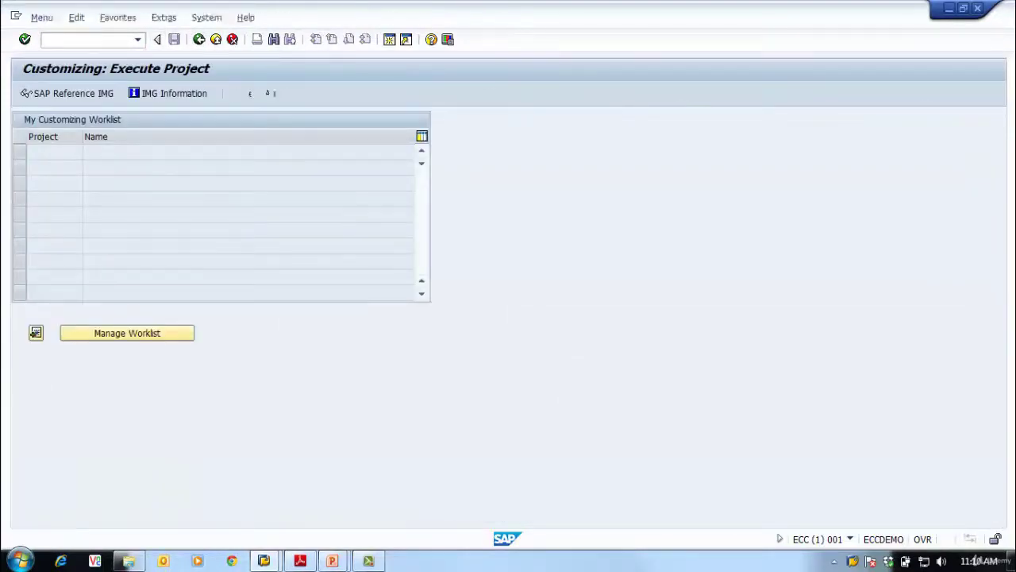
type("se01")
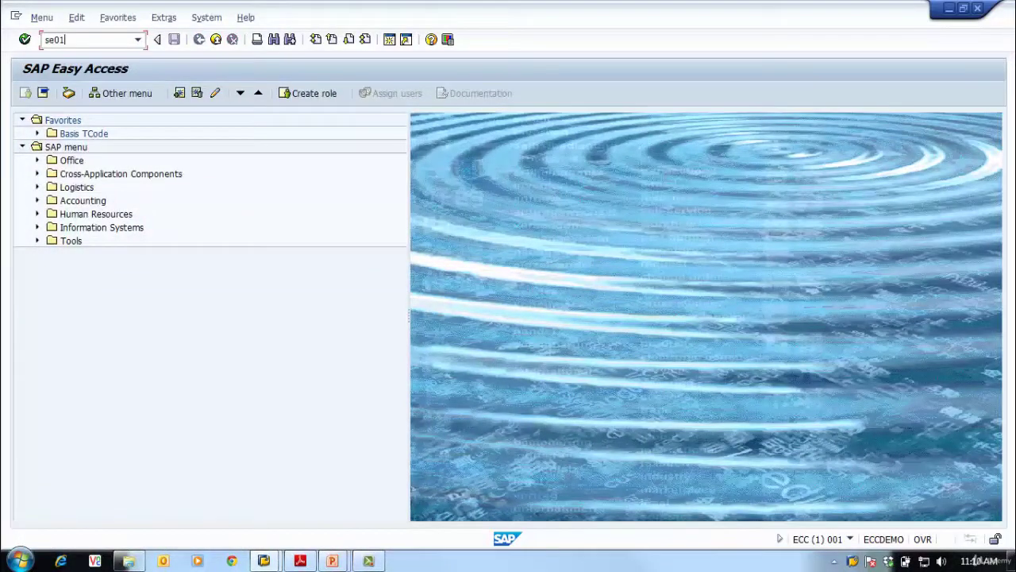
key("Return")
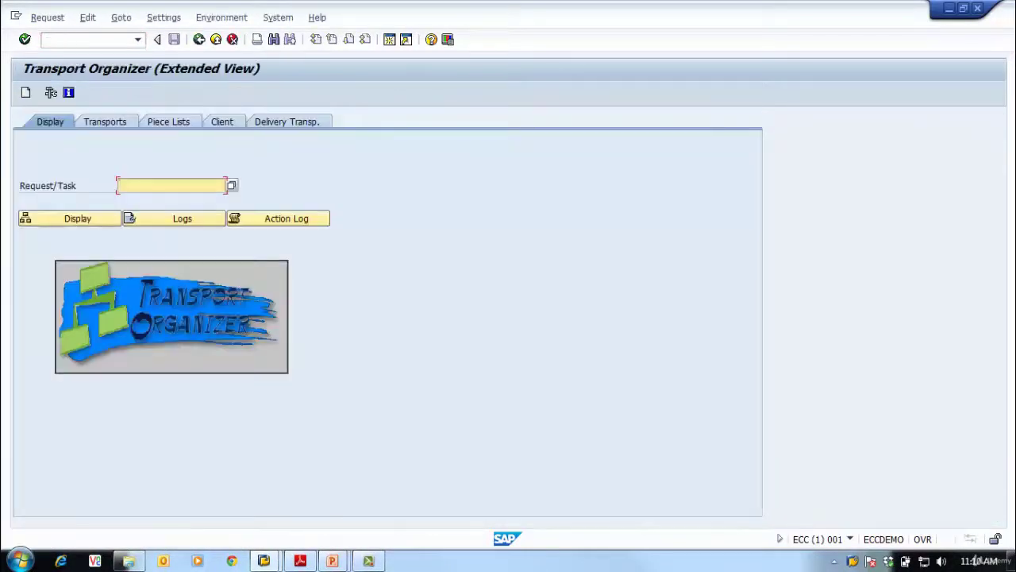
Step: Display only the modifiable customizing requests of the current user in the Transport Organizer, excluding released and workbench requests
left_click(105, 122)
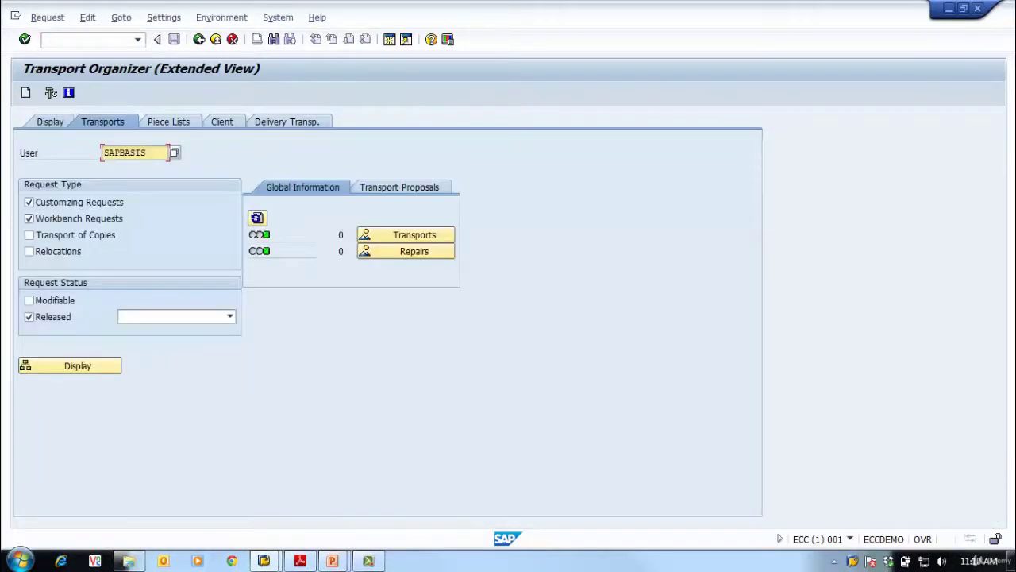
left_click(28, 316)
left_click(28, 300)
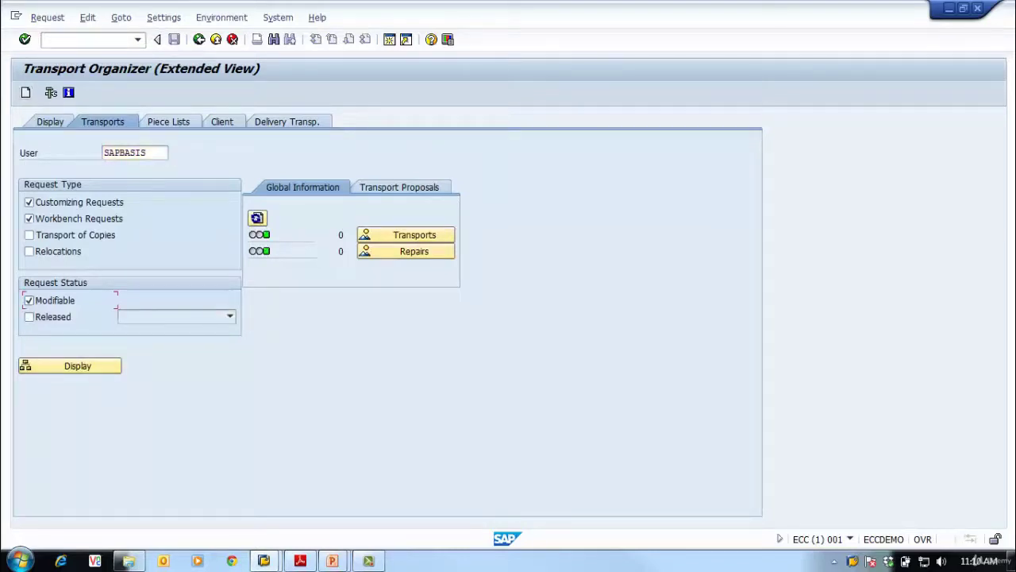
left_click(167, 219)
left_click(70, 366)
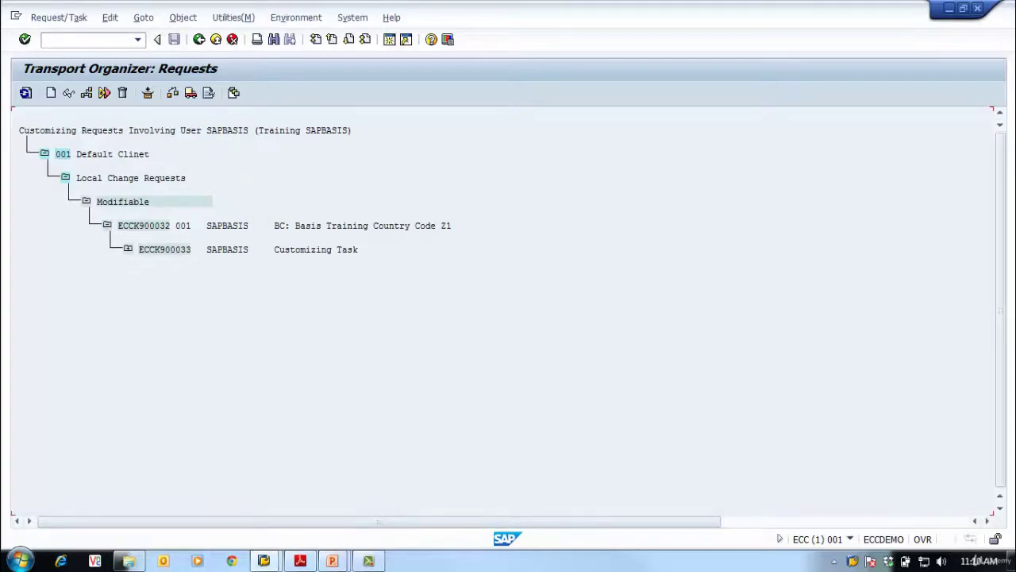
Step: Expand the customizing task of the Z1 request down to the recorded table keys of T005, T005T and T005X under view V_T005
left_click(128, 248)
left_click(149, 272)
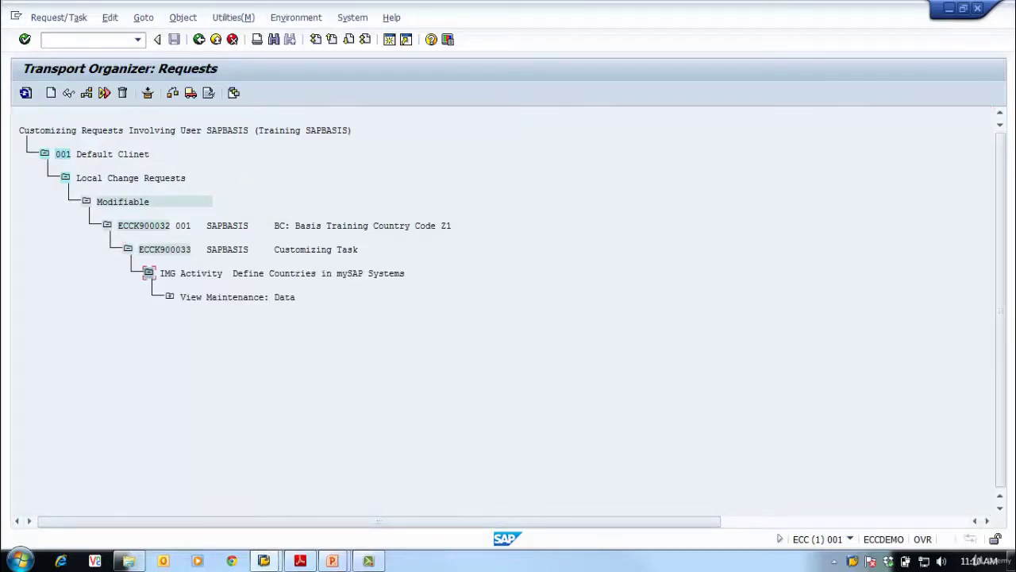
left_click(169, 296)
left_click(191, 320)
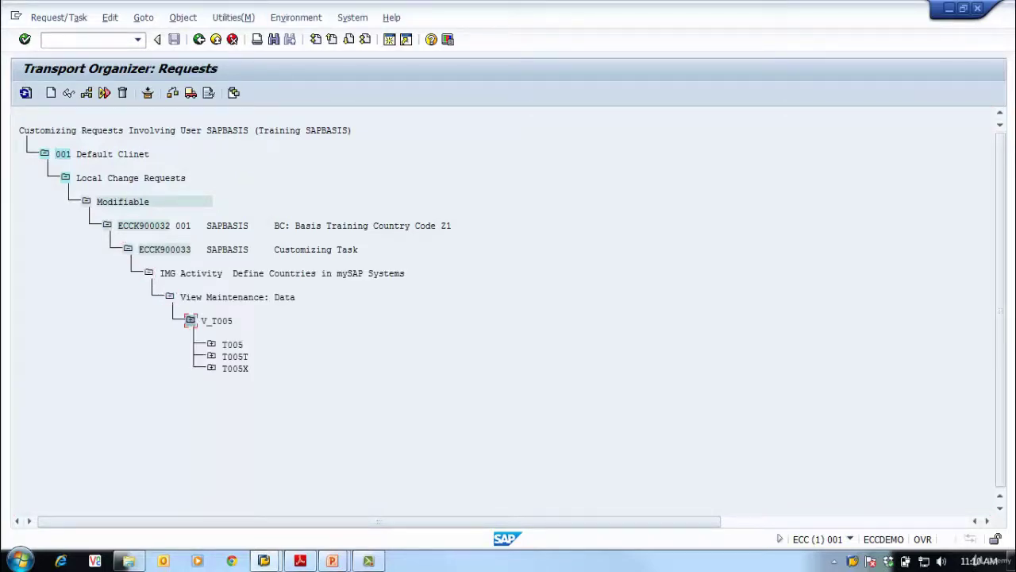
left_click(211, 344)
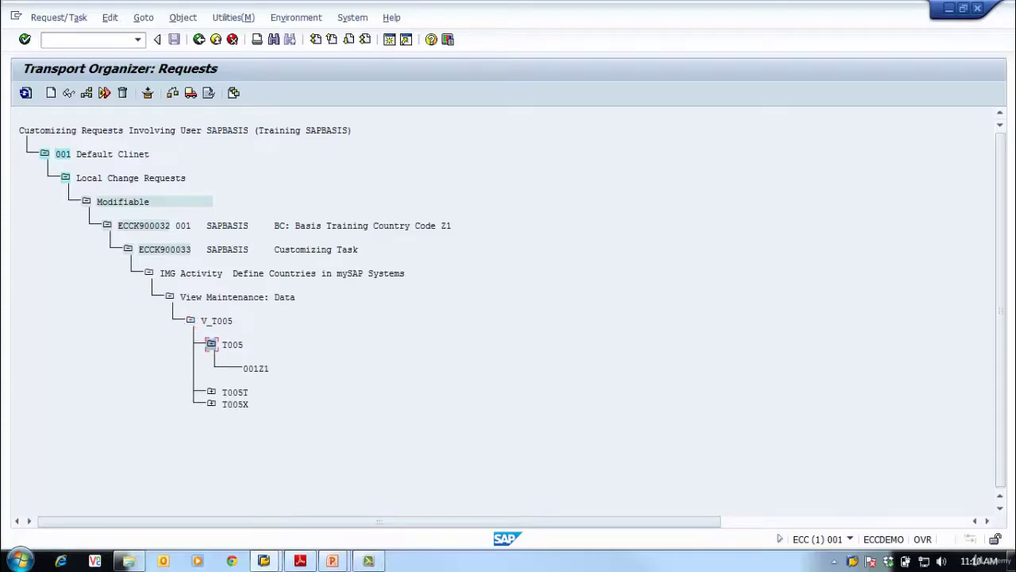
left_click(211, 392)
left_click(212, 439)
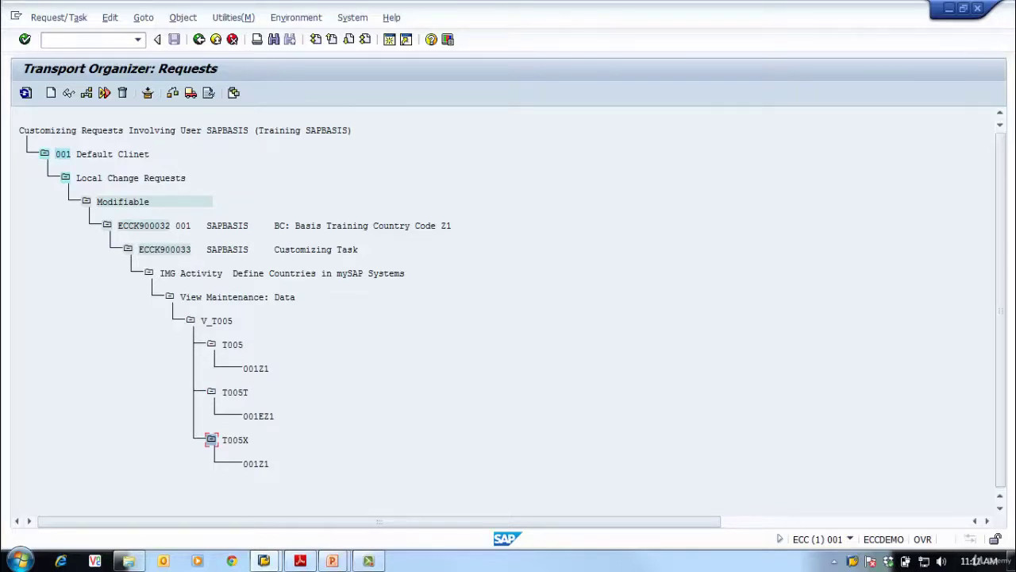
Step: Collapse the view data entries, display the customizing task's object list and widen its Program ID and Object Type columns
left_click(190, 320)
left_click(169, 296)
double_click(164, 248)
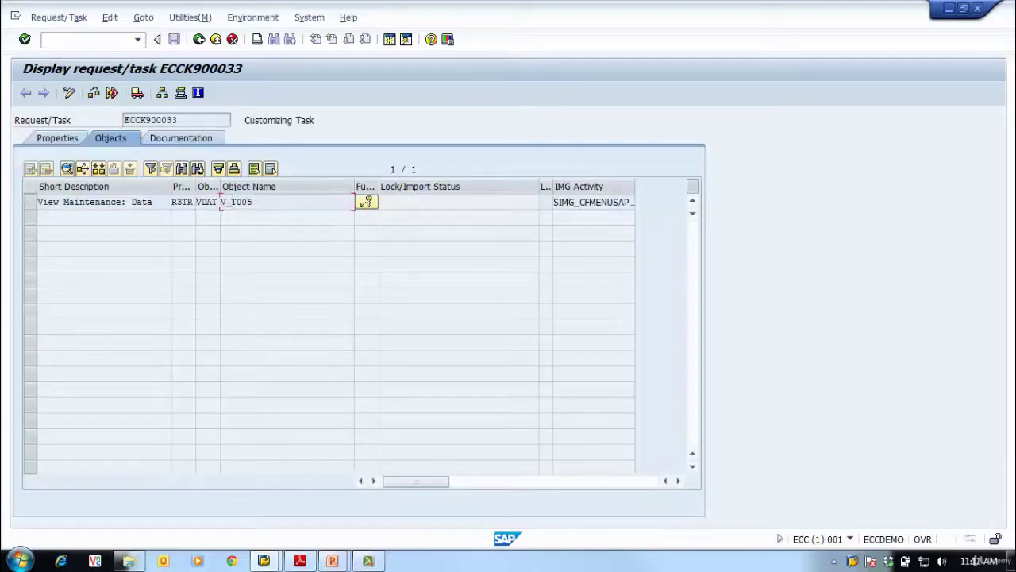
left_click_drag(220, 186, 243, 186)
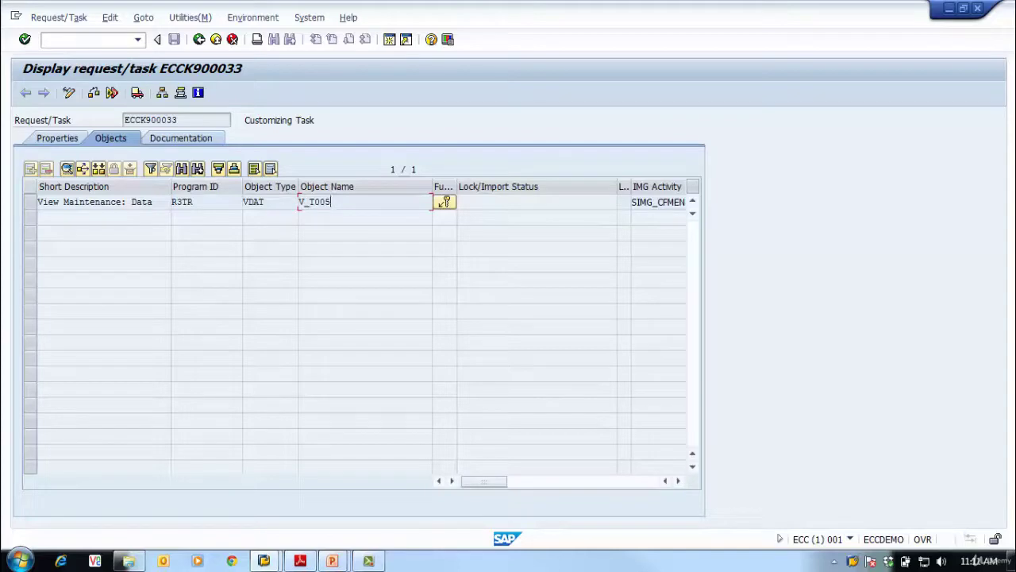
Step: Leave the Transport Organizer for the SAP Easy Access screen and start transaction SCC4
left_click(199, 39)
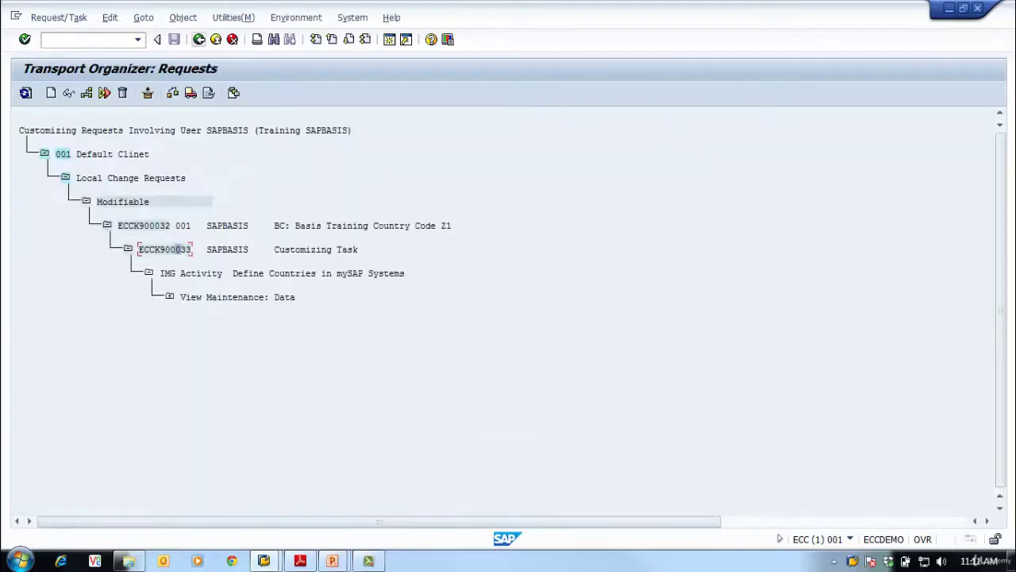
left_click(198, 38)
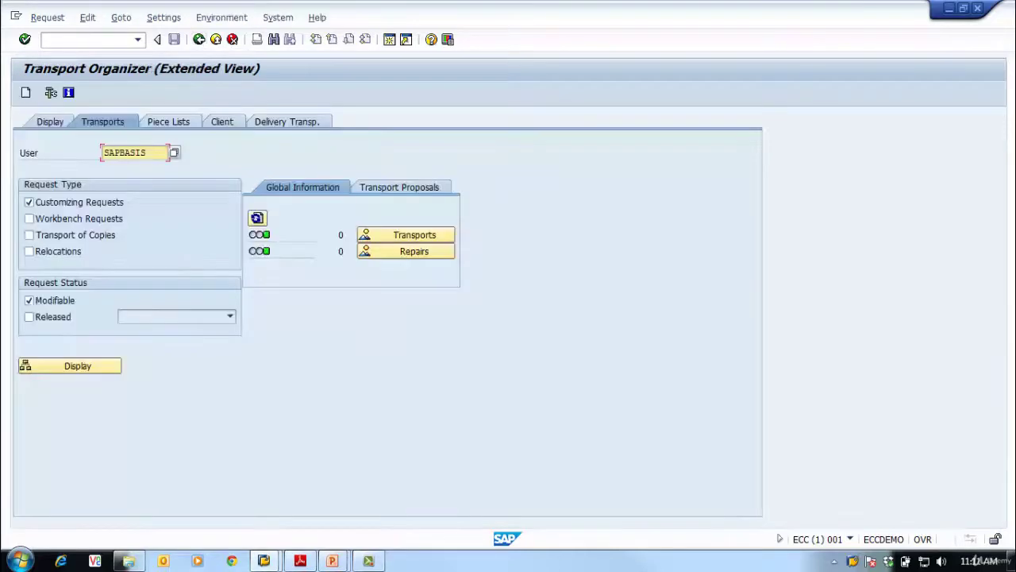
left_click(199, 39)
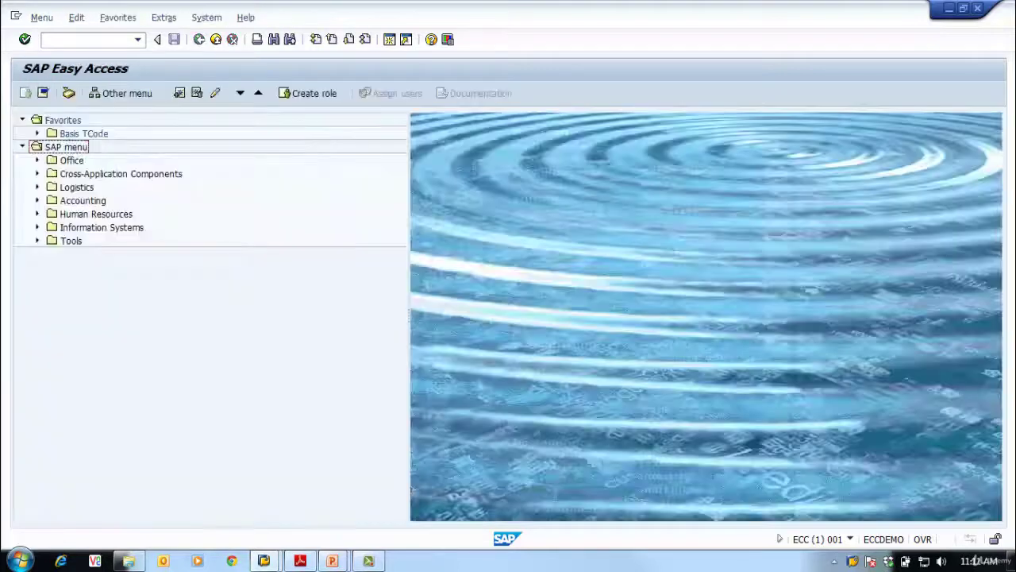
left_click(82, 40)
type("s")
key("BackSpace")
type("scc4")
key("Return")
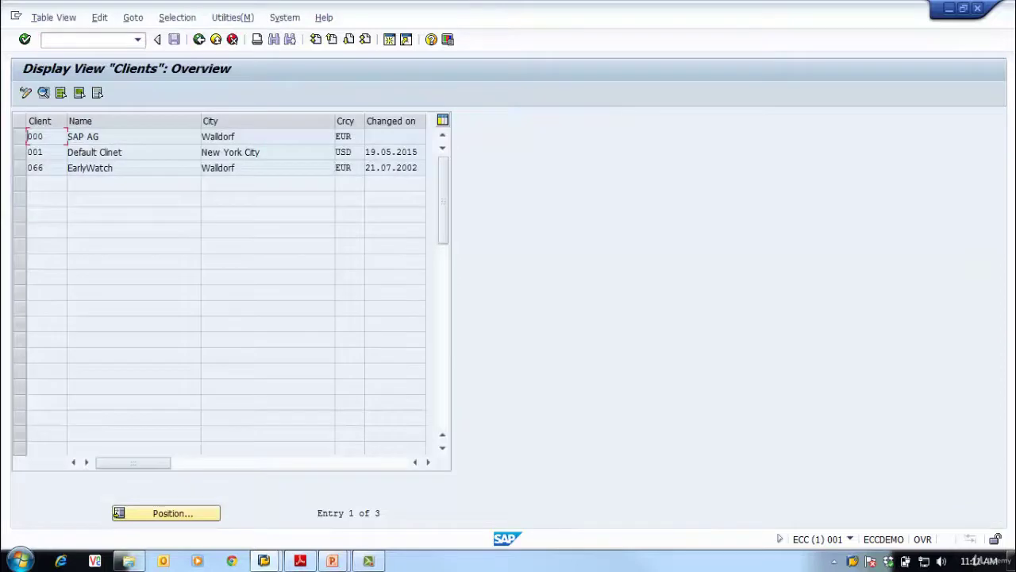
Step: Switch the client overview to change mode, accept the cross-client notice and open the details of client 001
left_click(24, 92)
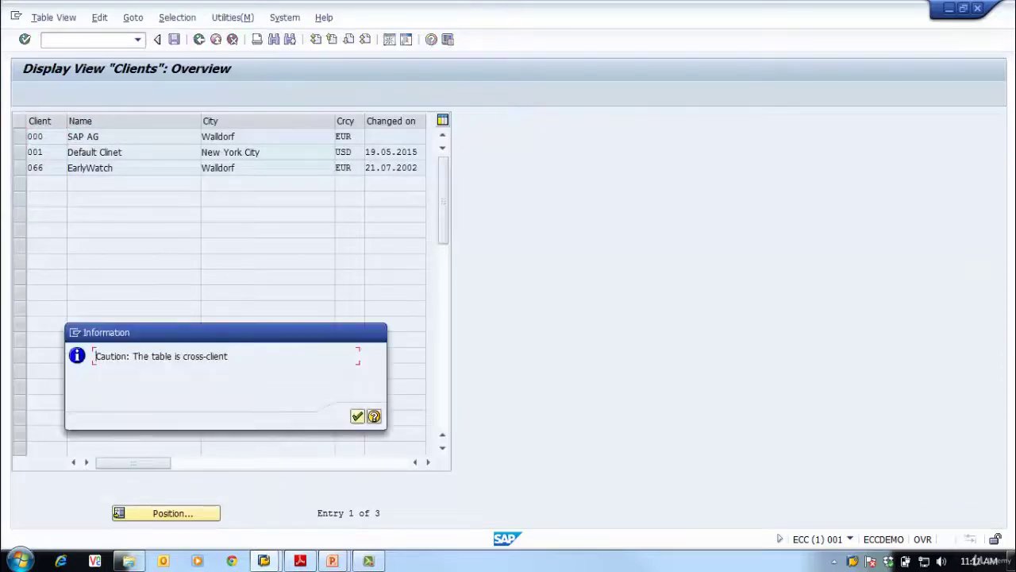
key("Return")
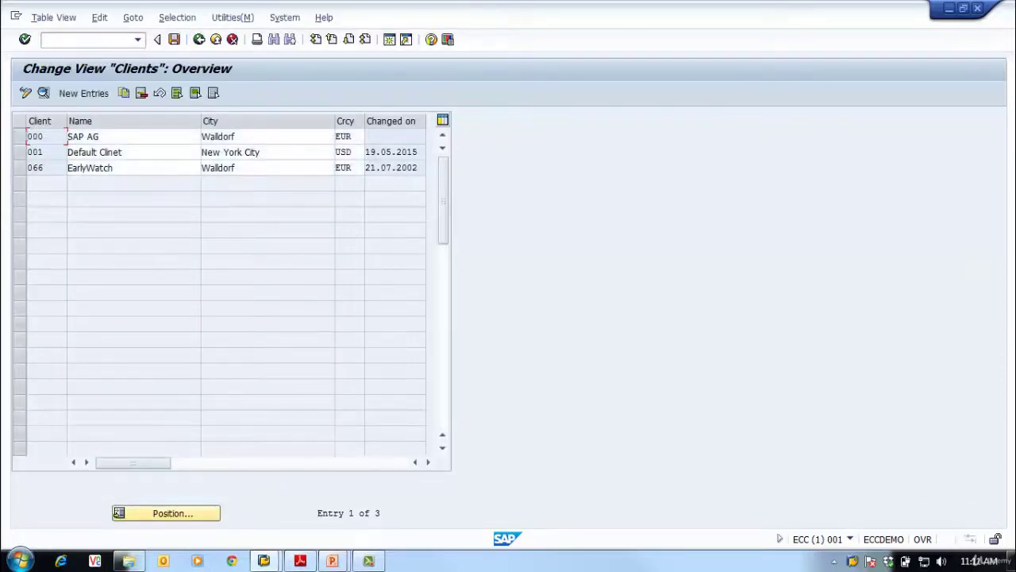
double_click(36, 152)
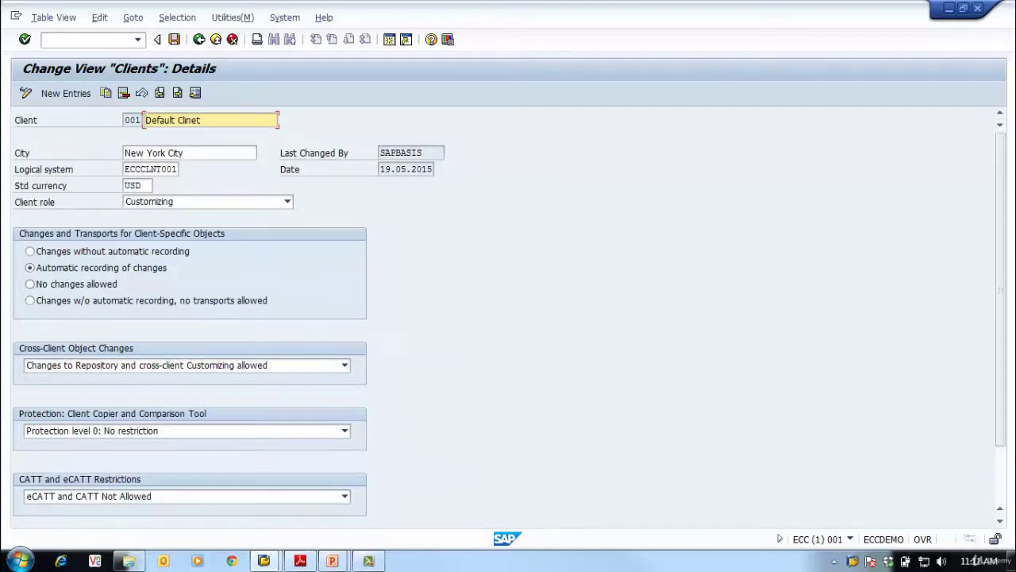
Step: Set client 001 to changes without automatic recording, save the setting and leave the client maintenance
left_click(29, 251)
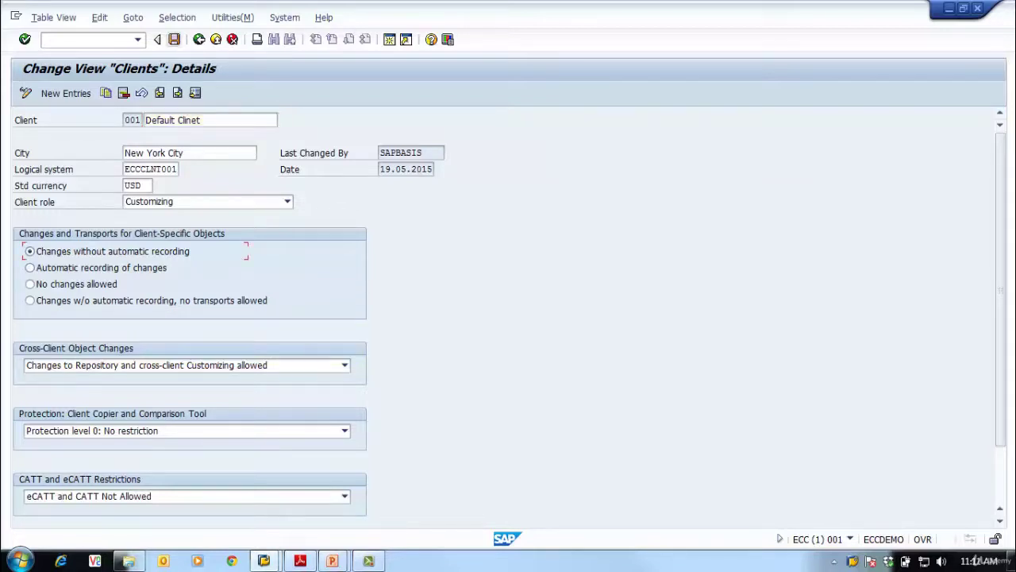
left_click(174, 39)
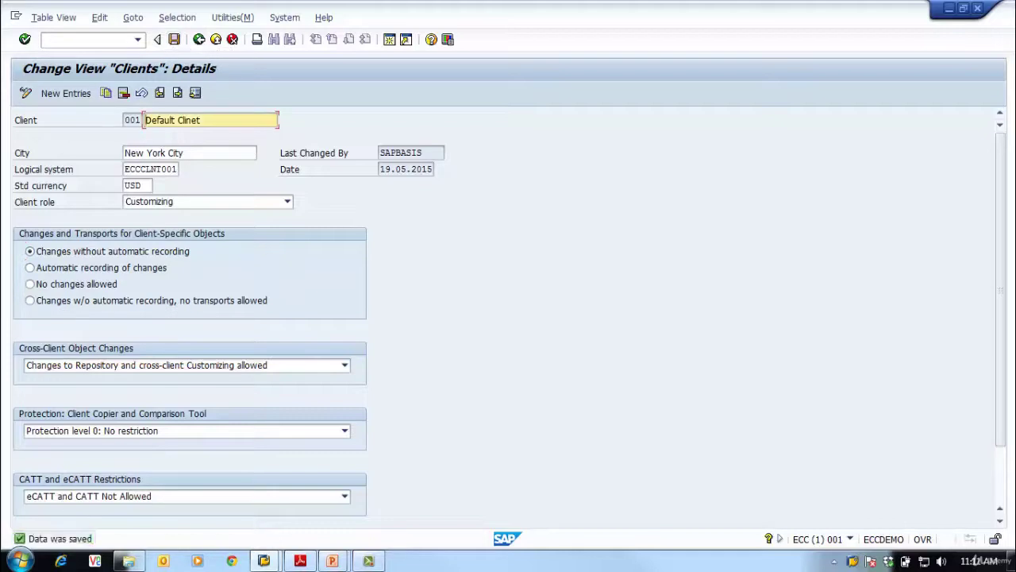
left_click(199, 39)
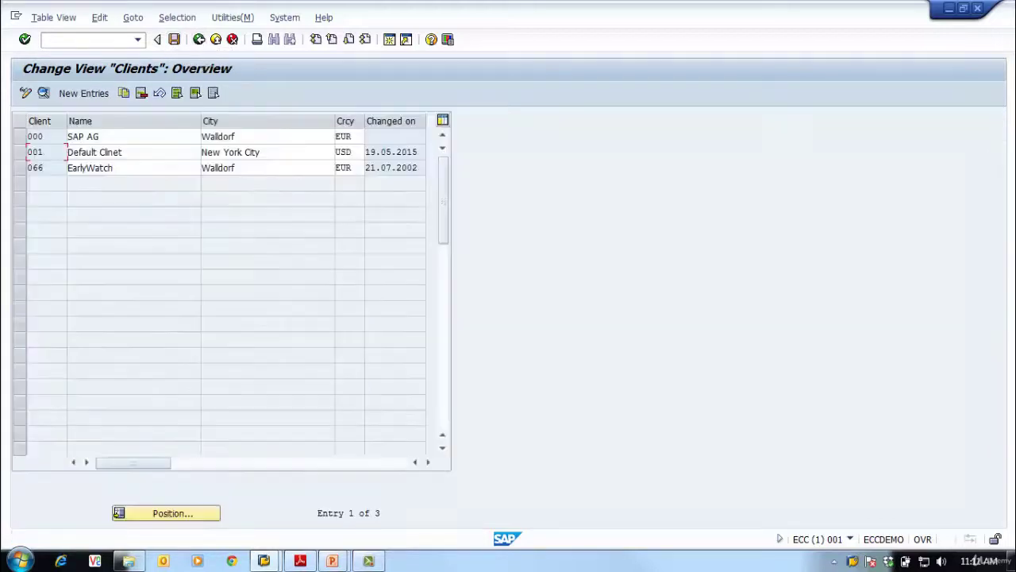
key("F3")
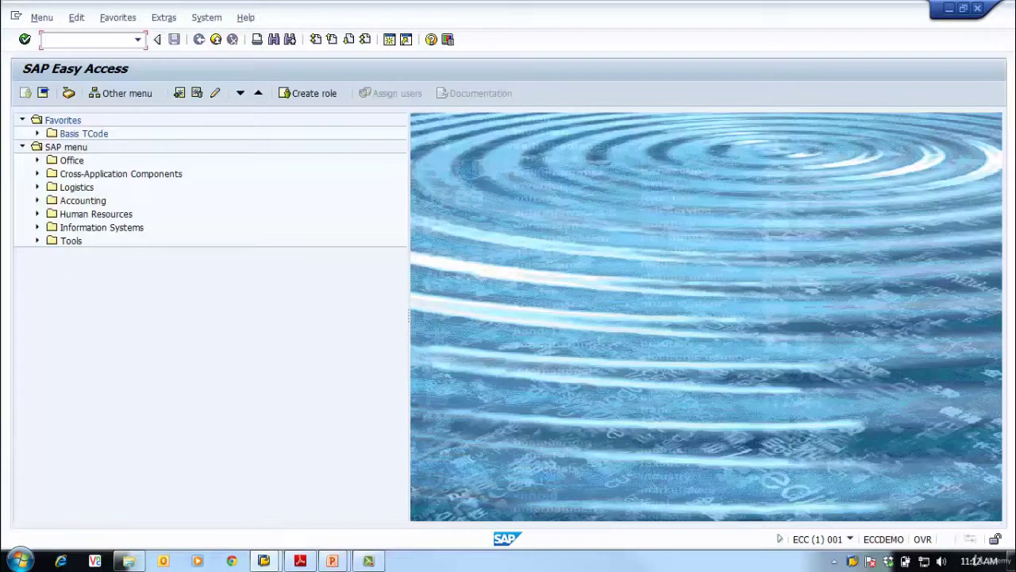
Step: Start transaction SPRO and open Define Countries in mySAP Systems under SAP NetWeaver, General Settings, Set Countries in the SAP Reference IMG
type("spro")
key("Return")
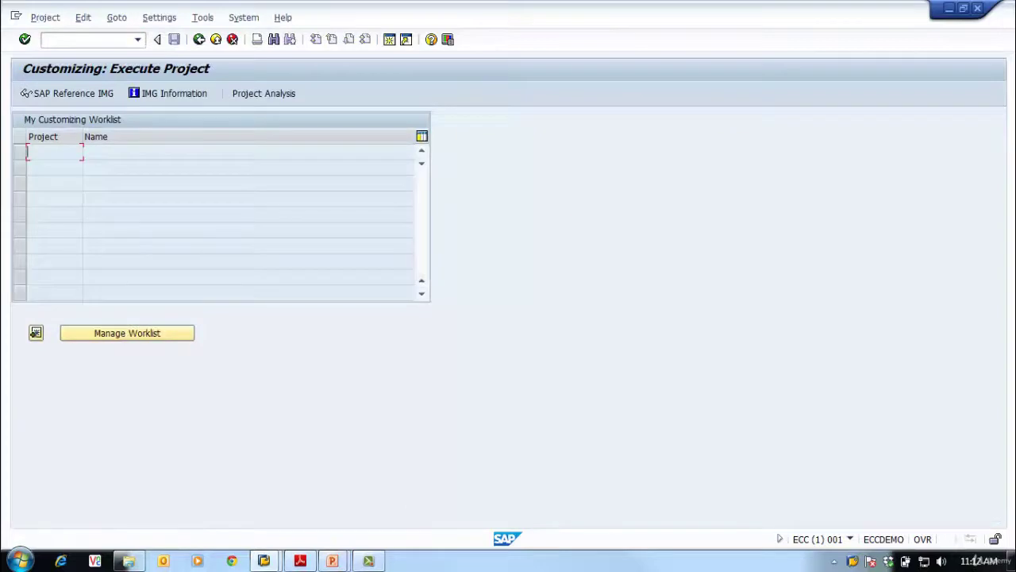
left_click(68, 92)
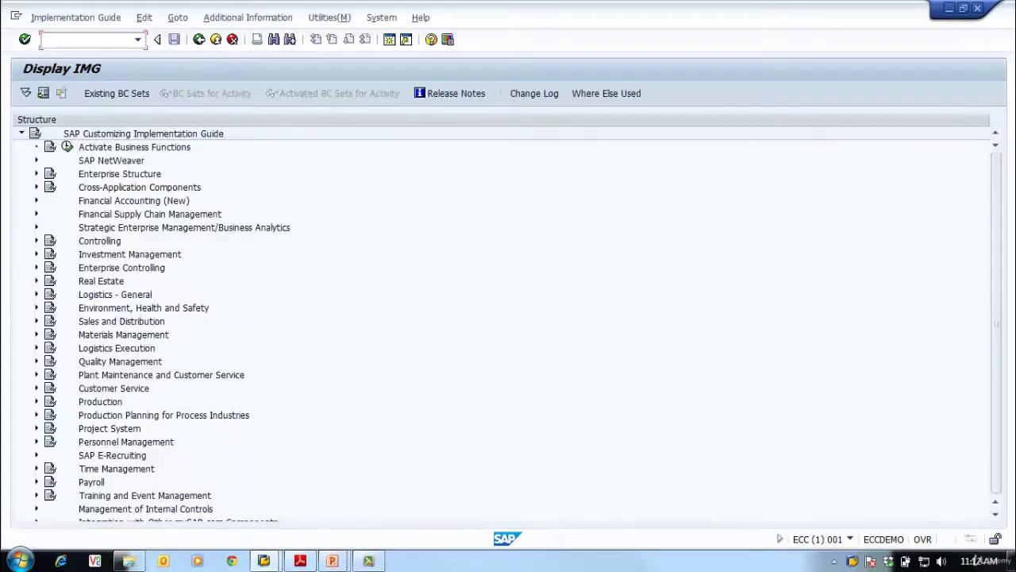
left_click(36, 160)
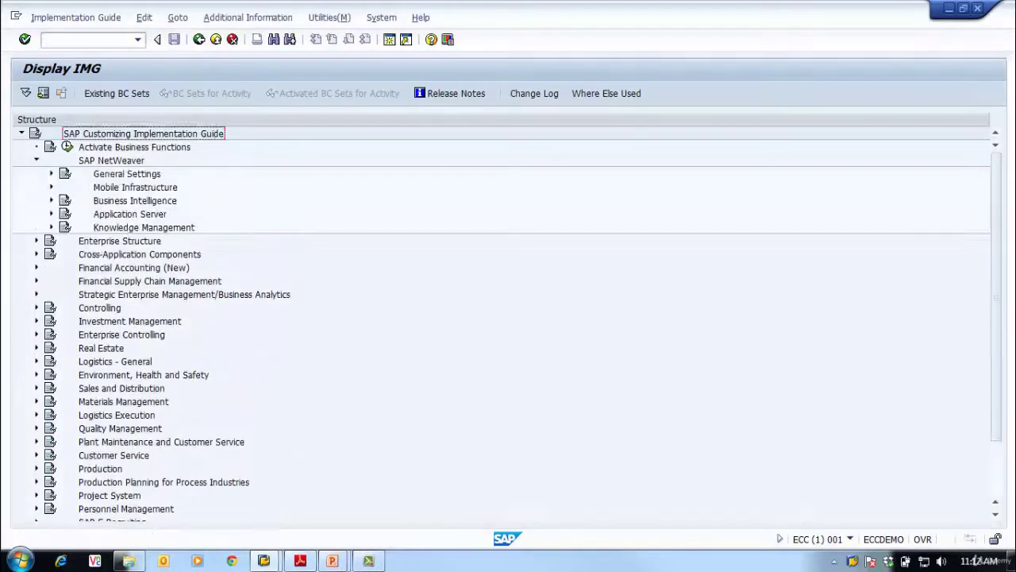
left_click(51, 173)
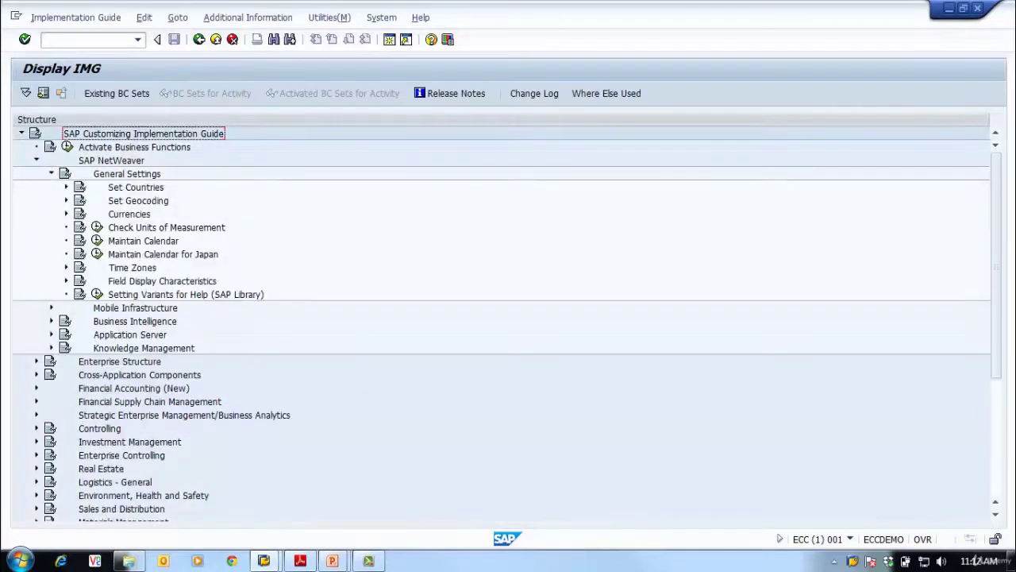
left_click(66, 187)
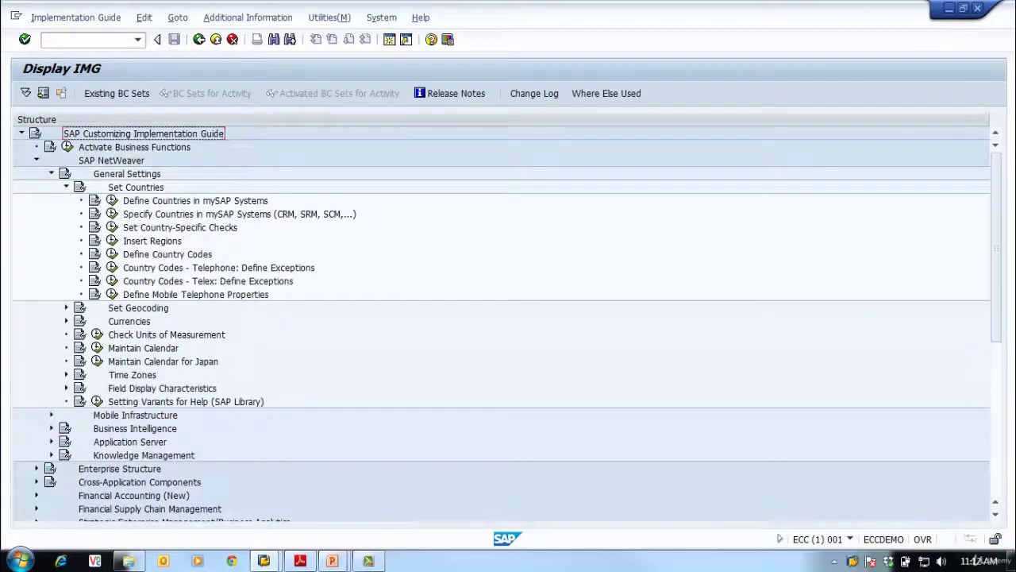
left_click(112, 200)
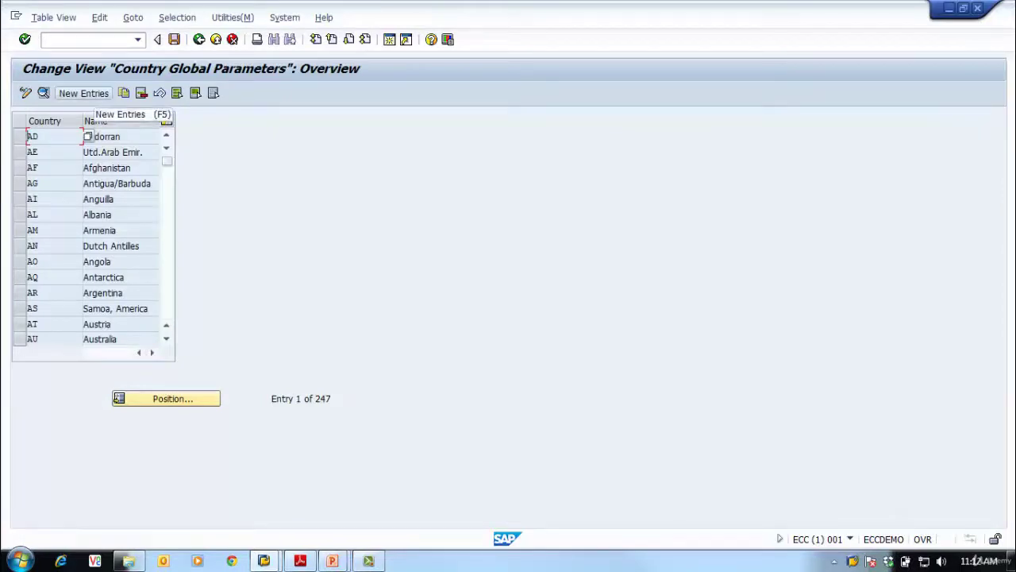
left_click(83, 93)
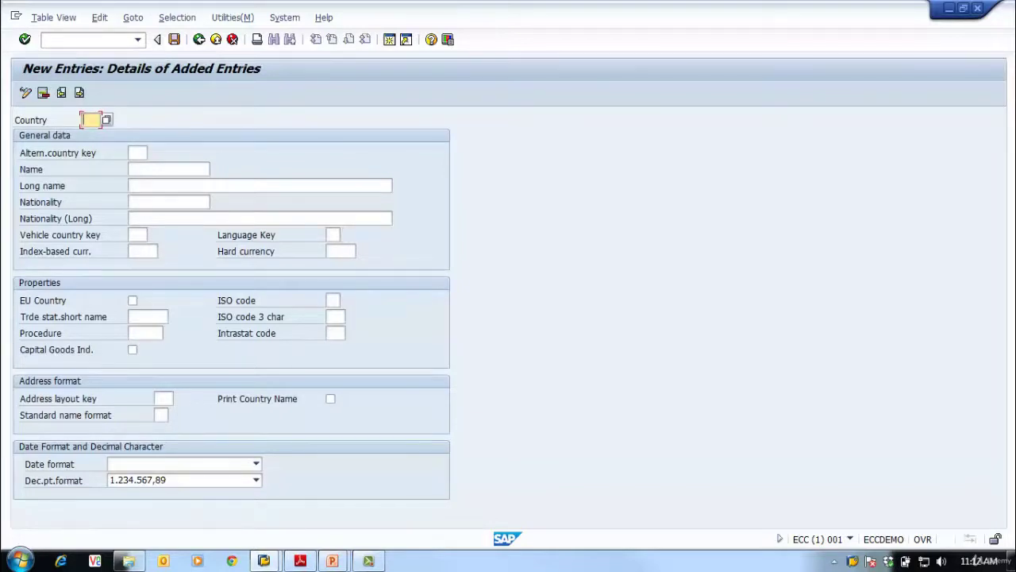
type("Z2")
key("Return")
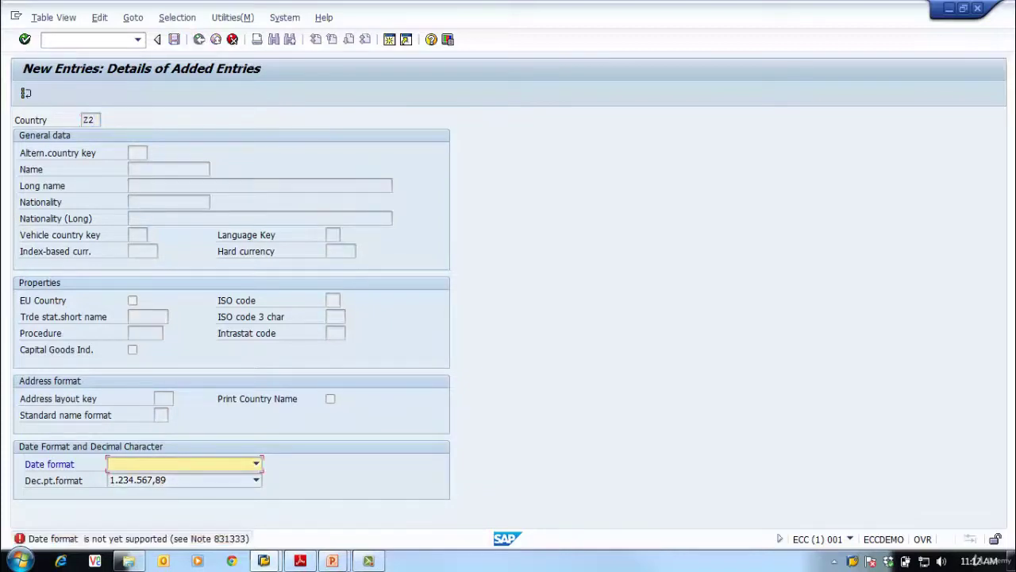
left_click(232, 39)
left_click(201, 277)
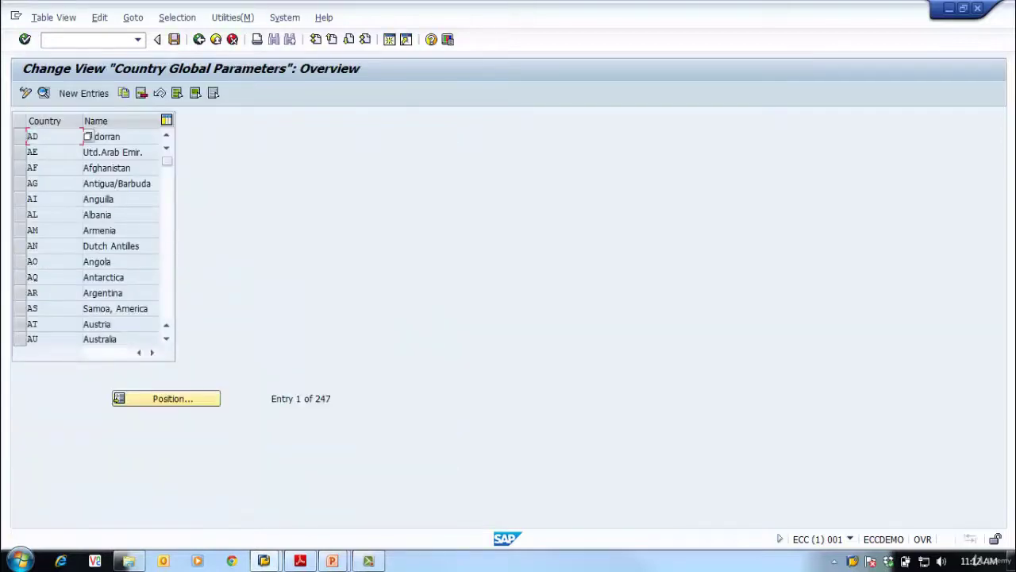
Step: Check the end of the country list and start a new entry with country key Z2
left_click_drag(166, 161, 167, 311)
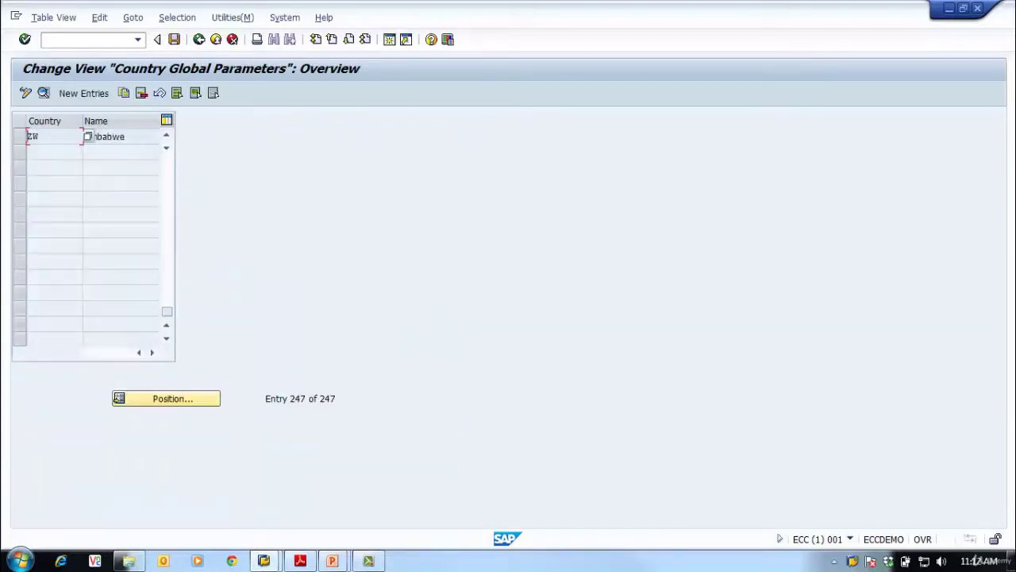
scroll(92, 222, "up", 5)
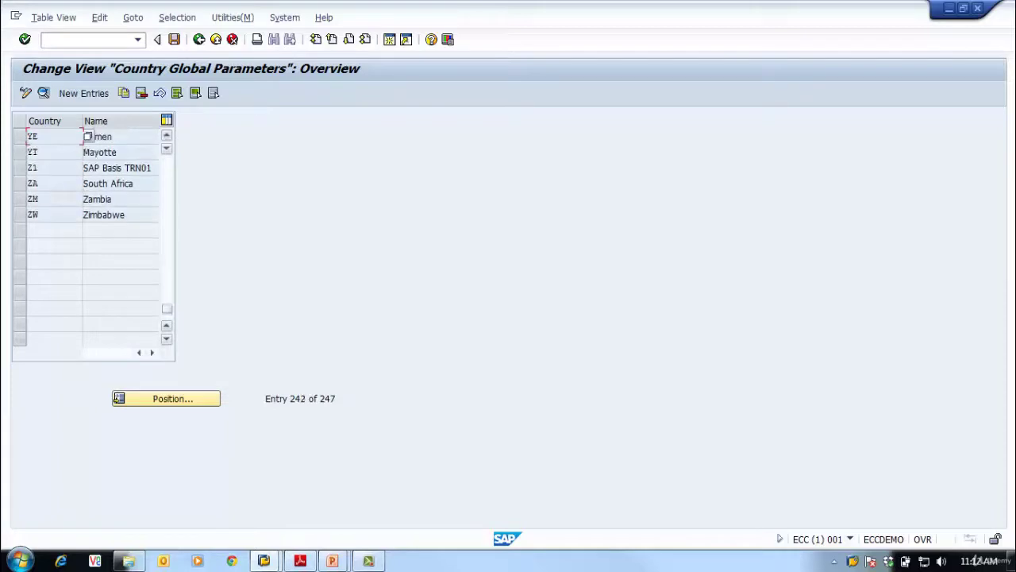
left_click(112, 183)
left_click(83, 92)
type("Z2")
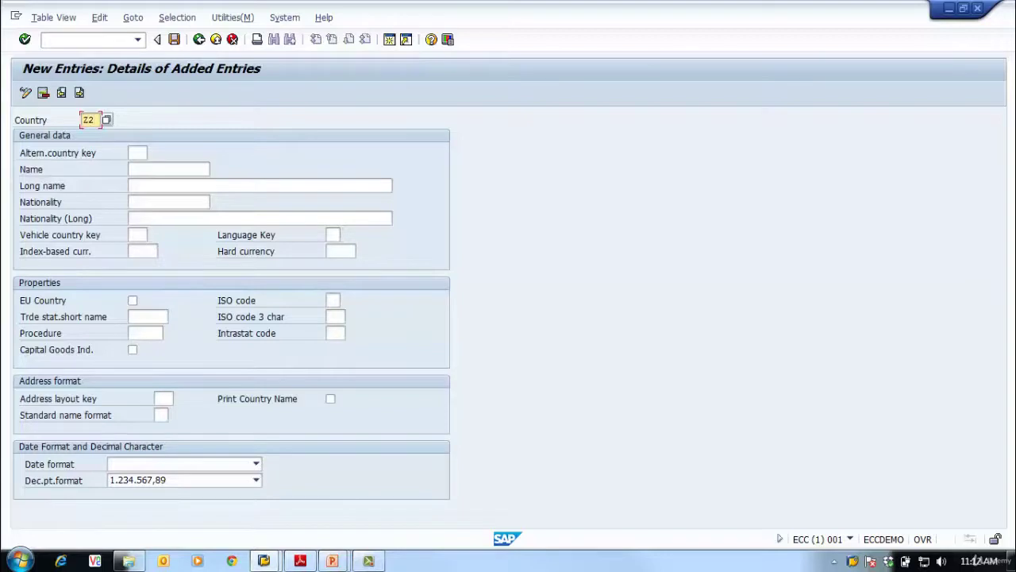
key("Return")
Step: Enter SAP Basis TRN02 as the name of country Z2, reusing the earlier SAP Basis name entry
left_click(169, 169)
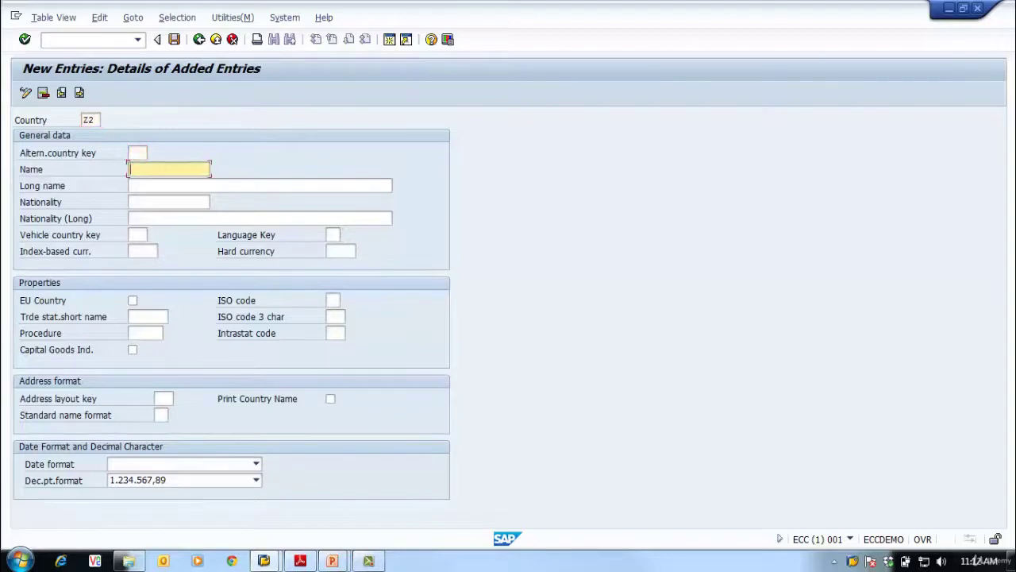
type("SAP")
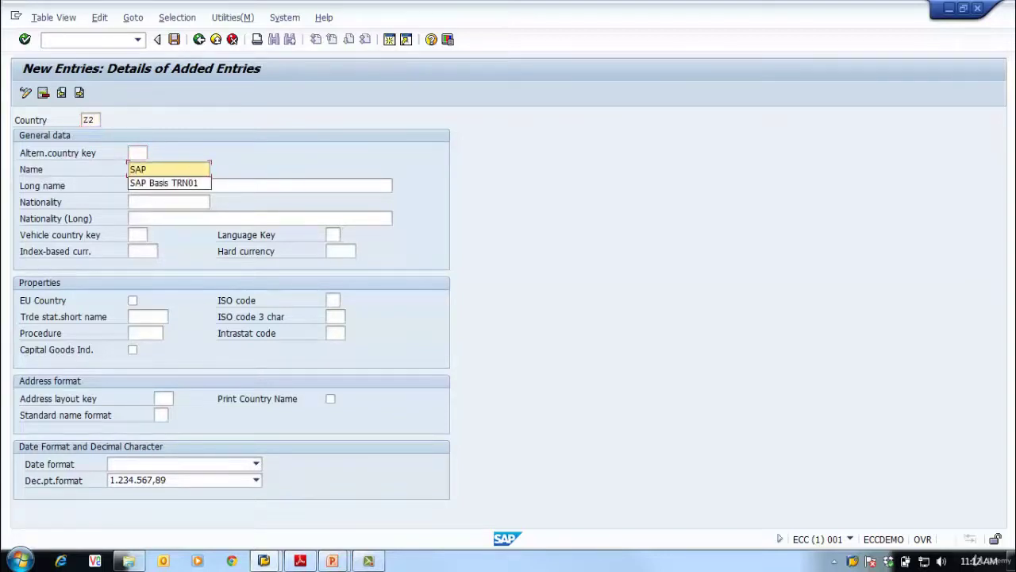
key("Down")
key("Return")
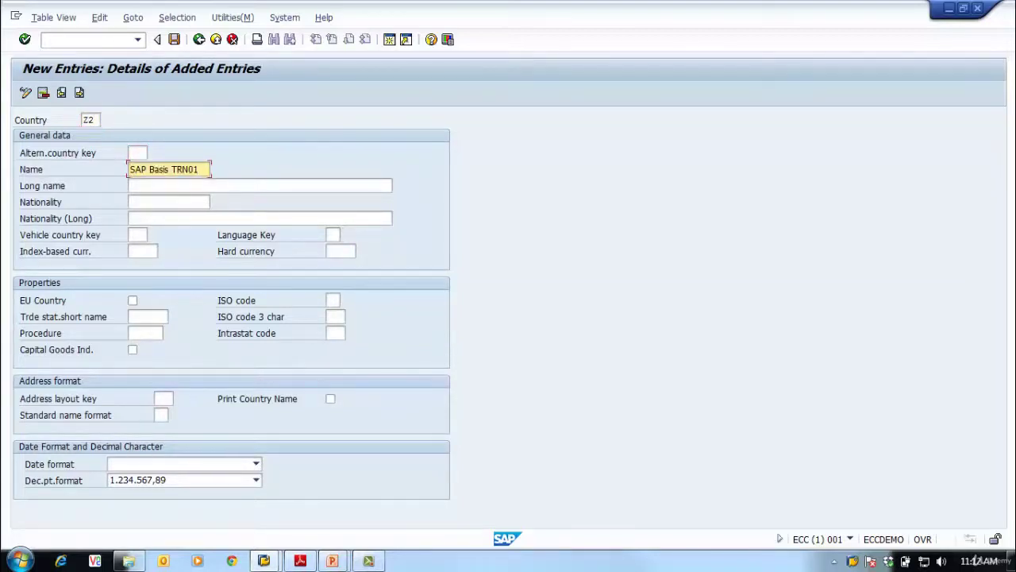
key("BackSpace")
type("2")
key("Tab")
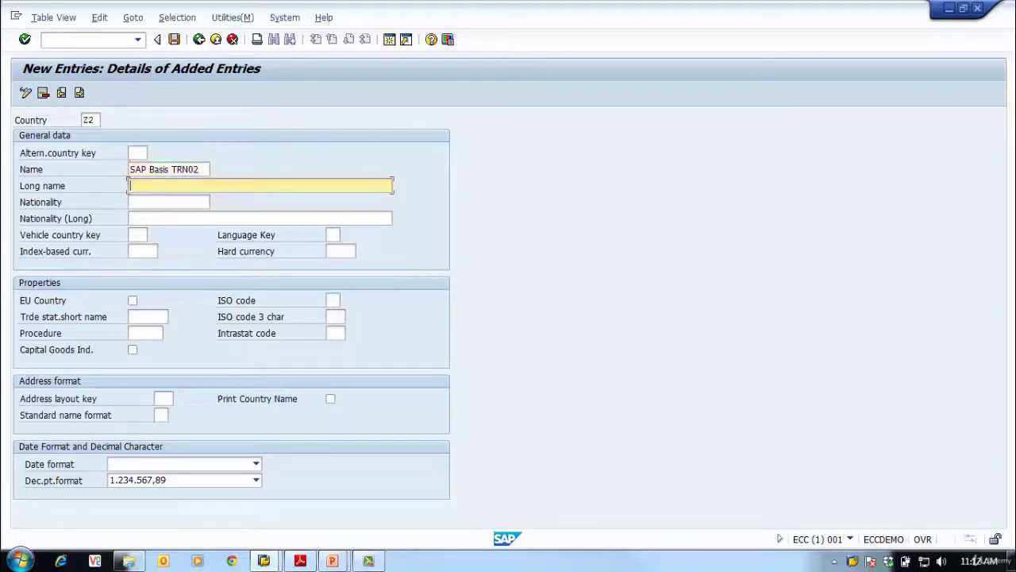
Step: Fill the long name of Z2 with the earlier entry "Contry Code created during SAP Basis Training"
type("S")
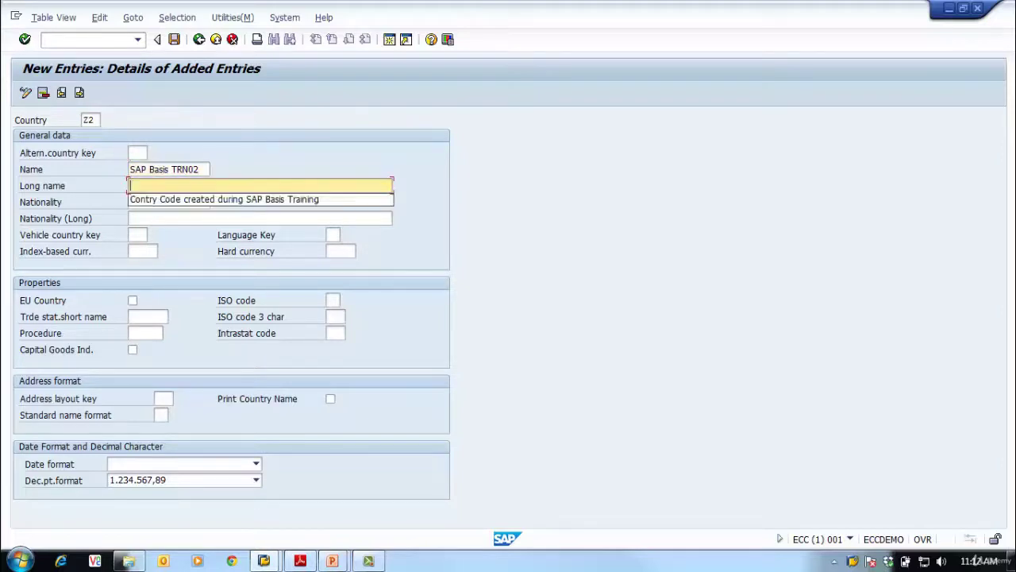
key("BackSpace")
key("Down")
key("Return")
type("with")
key("BackSpace")
key("BackSpace")
key("BackSpace")
key("BackSpace")
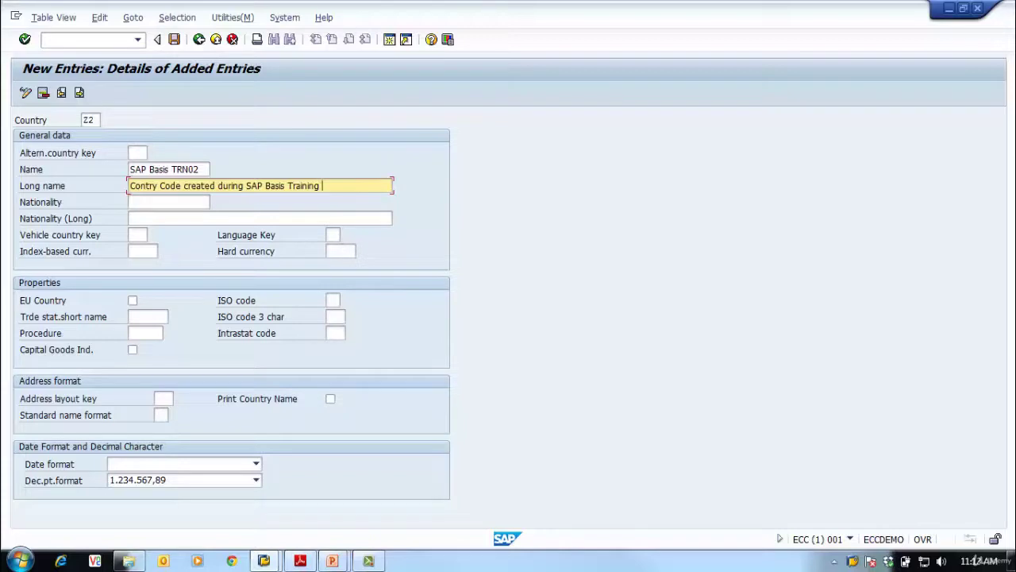
Step: Remove "during" from the long name and extend it to "Contry Code created SAP Basis Training w/o auto re"
left_click(218, 185)
key("Delete")
key("Delete")
key("Delete")
key("Delete")
key("Delete")
key("Delete")
key("Delete")
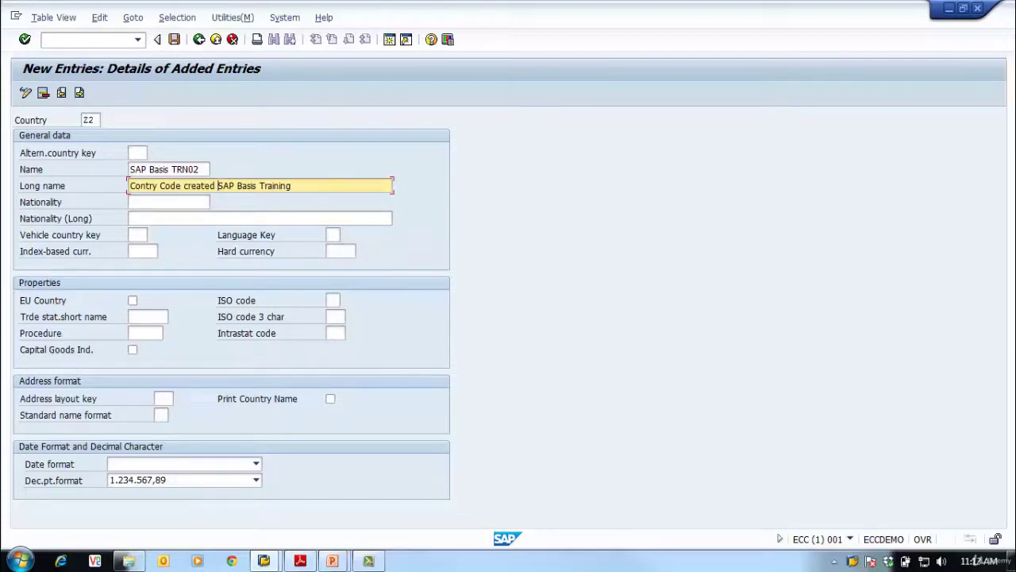
type("w/o auto re")
Step: Set the date format to YYYY.MM.DD, save country Z2 and return to the country overview around Z1 and Z2
left_click(256, 463)
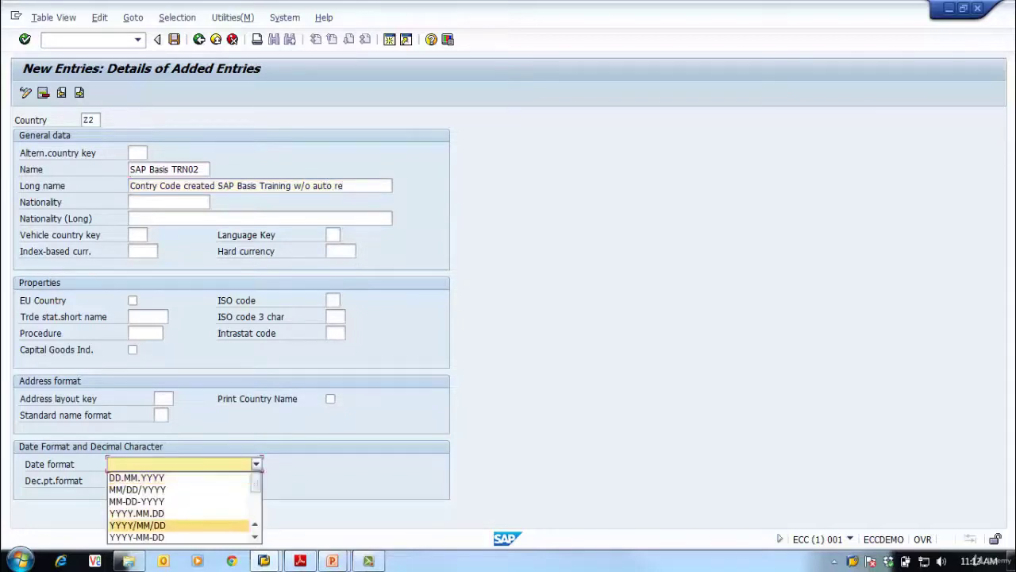
left_click(139, 510)
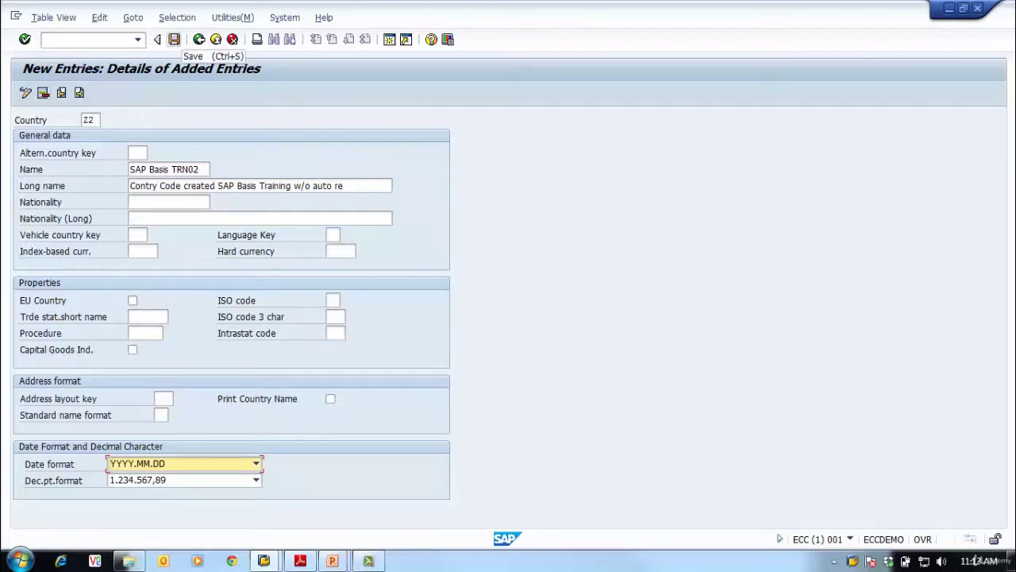
left_click(174, 39)
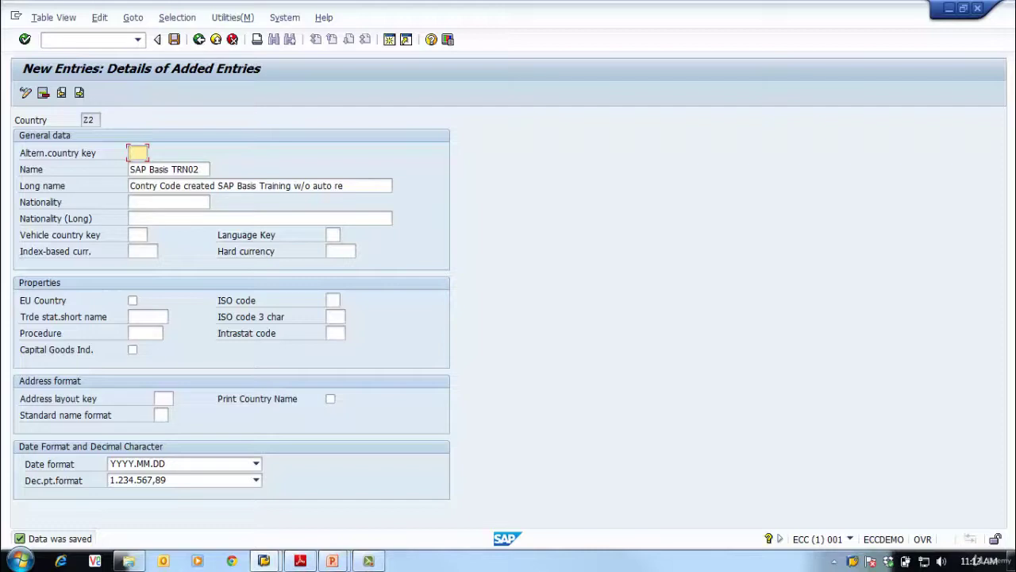
key("F3")
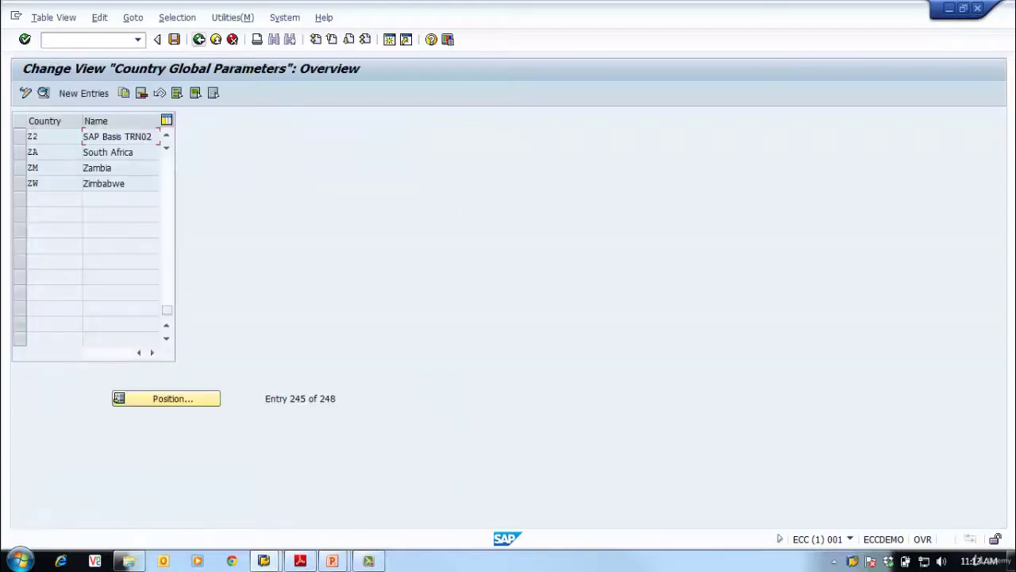
left_click(81, 137)
scroll(84, 137, "up", 1)
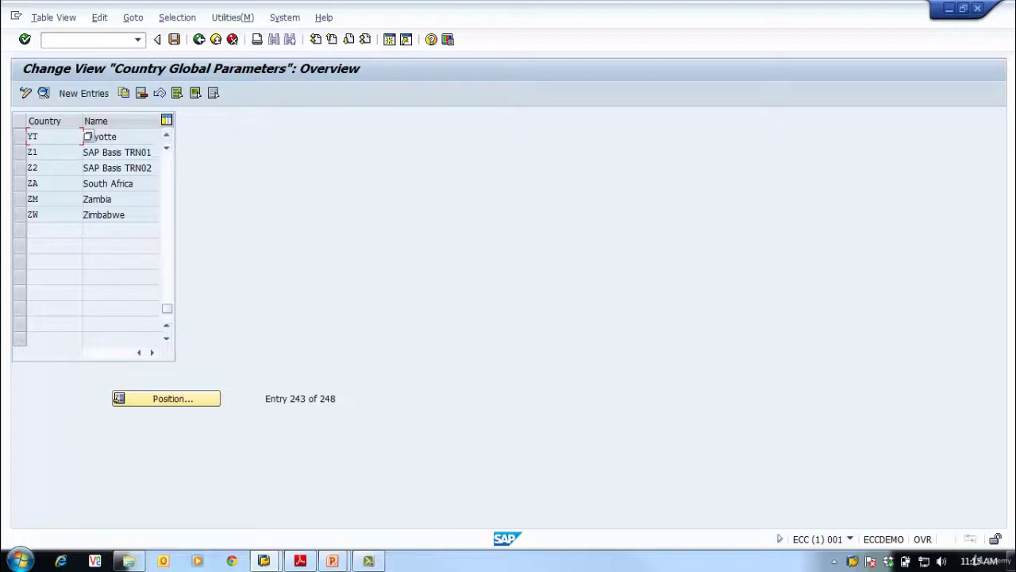
Step: Switch to transaction SE01, display the modifiable customizing requests and open the object list of the Z1 request's customizing task
left_click(198, 39)
left_click(198, 38)
left_click(47, 39)
type("/nse01")
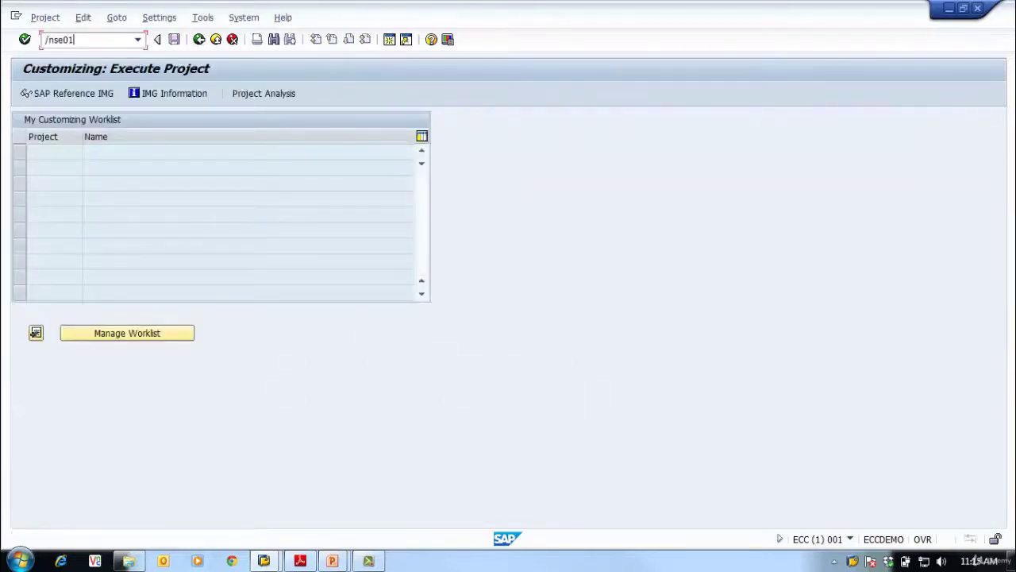
key("Return")
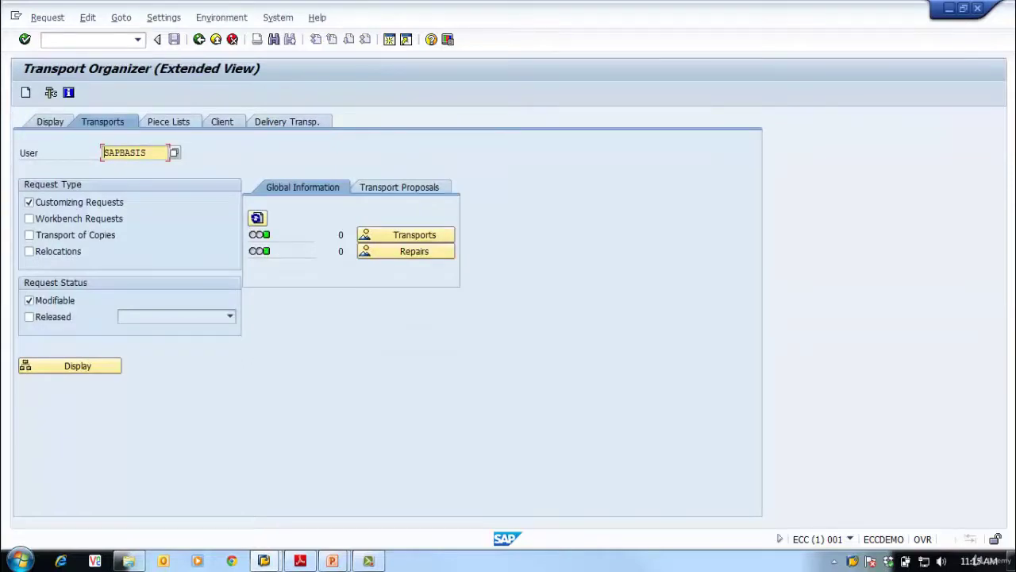
key("F8")
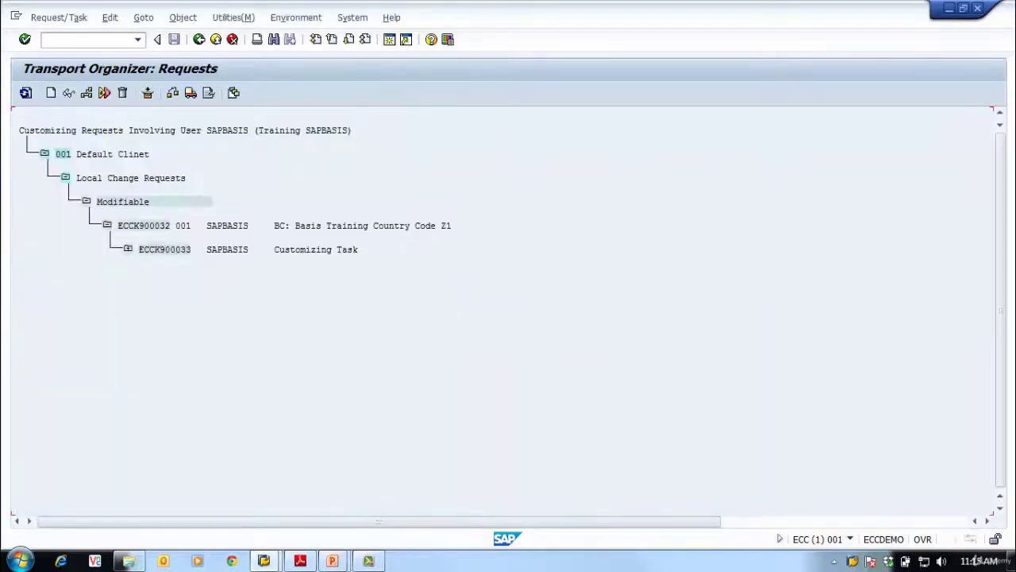
double_click(147, 249)
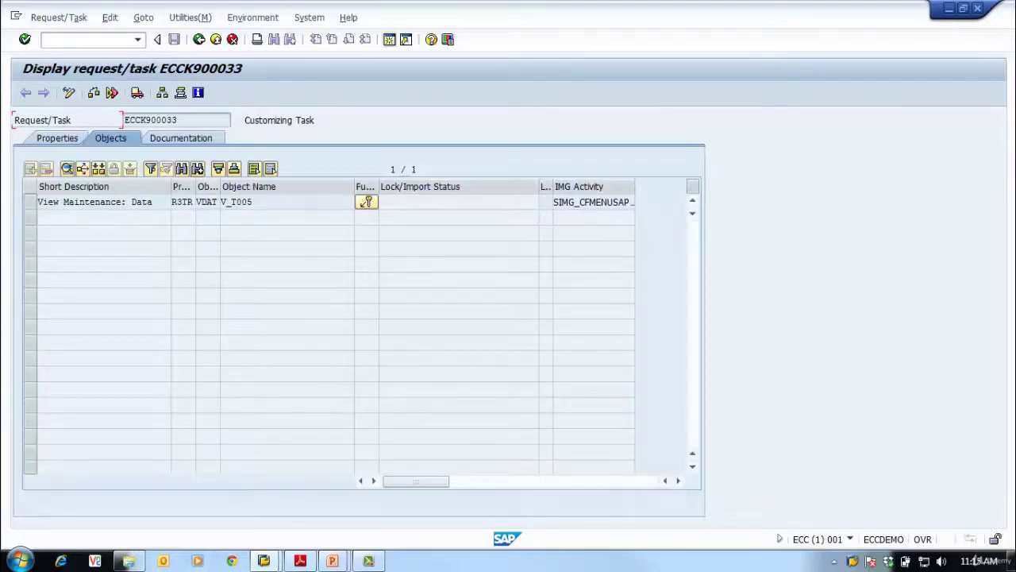
Step: Start SE01 in a new session and create a customizing request described "BC: Training Cust w/o auto rec"
key("ctrl+n")
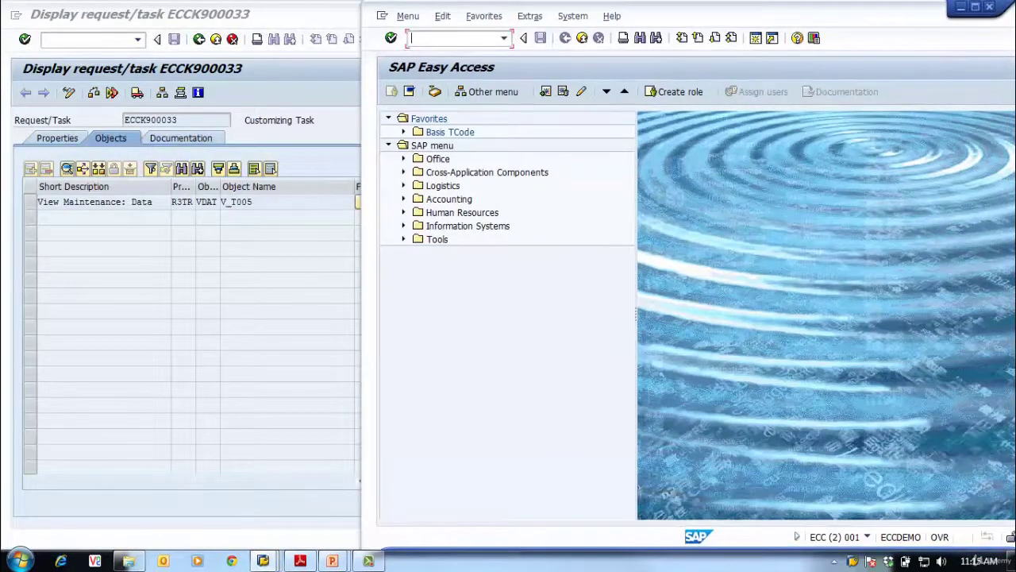
type("se01")
key("Return")
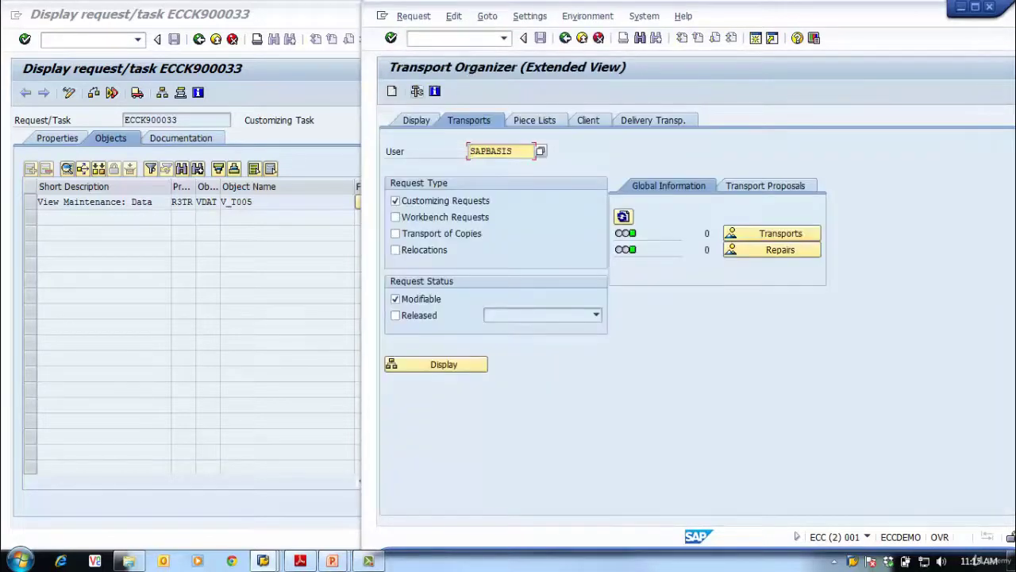
left_click(391, 91)
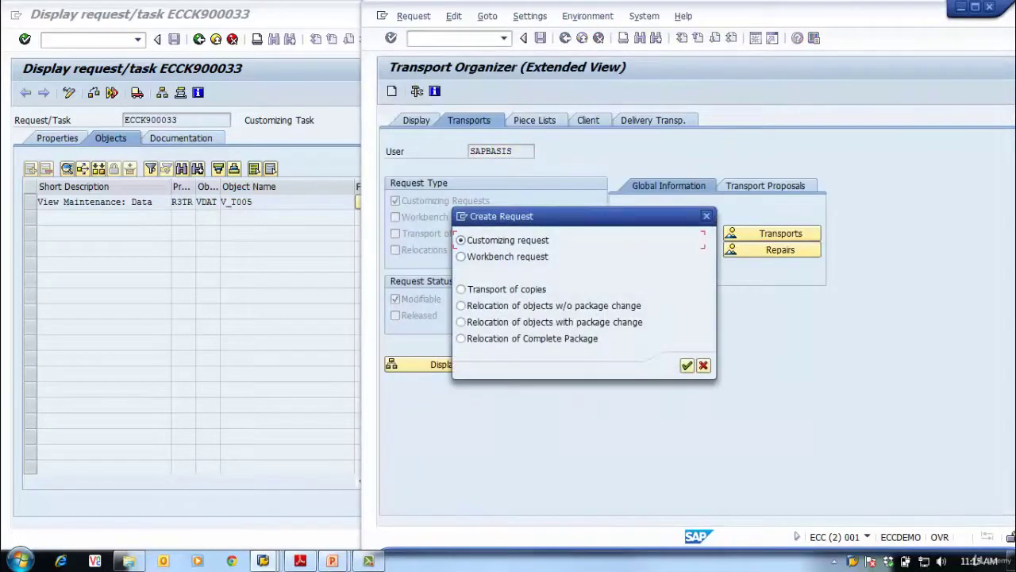
key("Return")
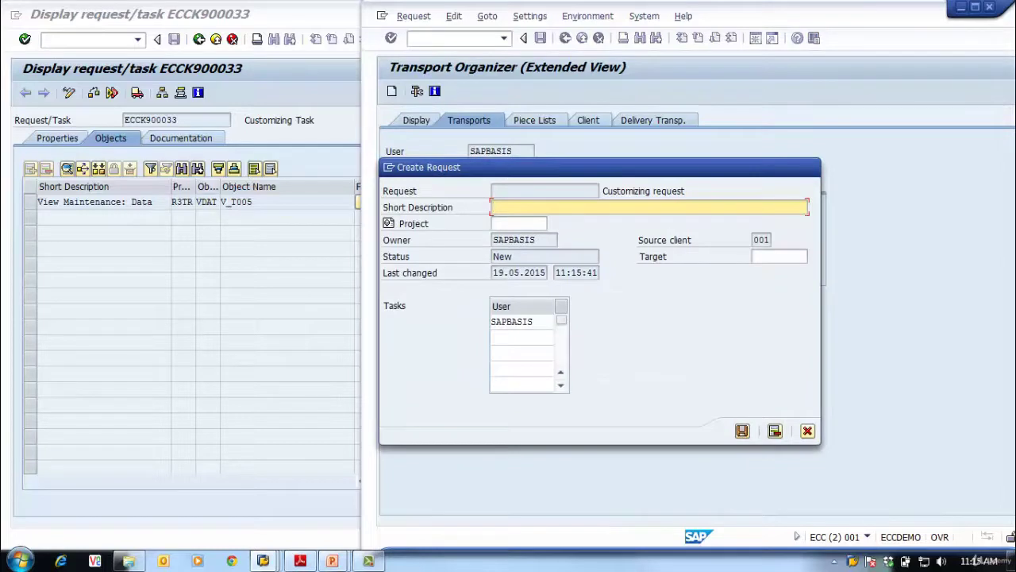
type("BC: Training ")
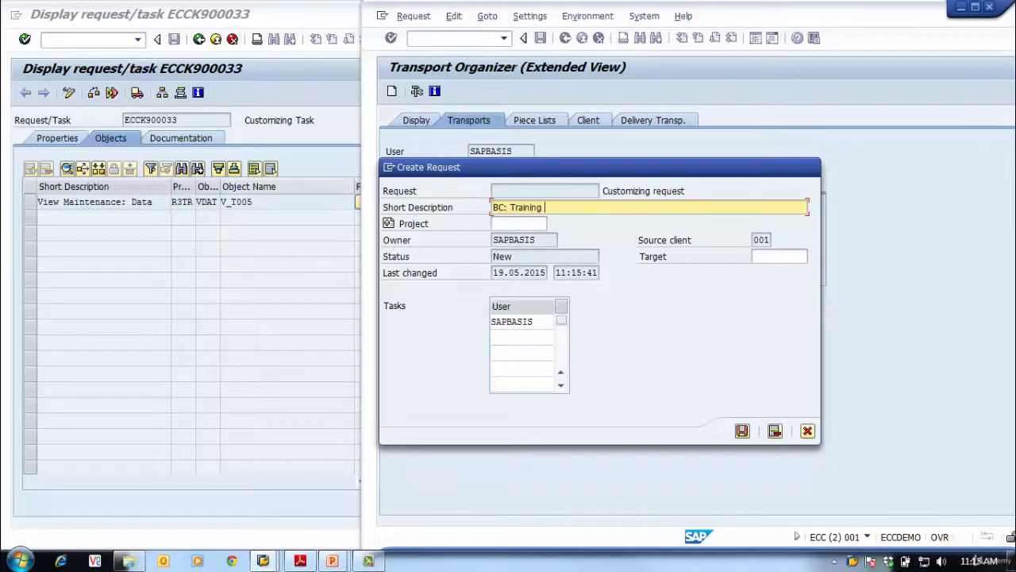
type("Cust w/o auto rec")
key("Return")
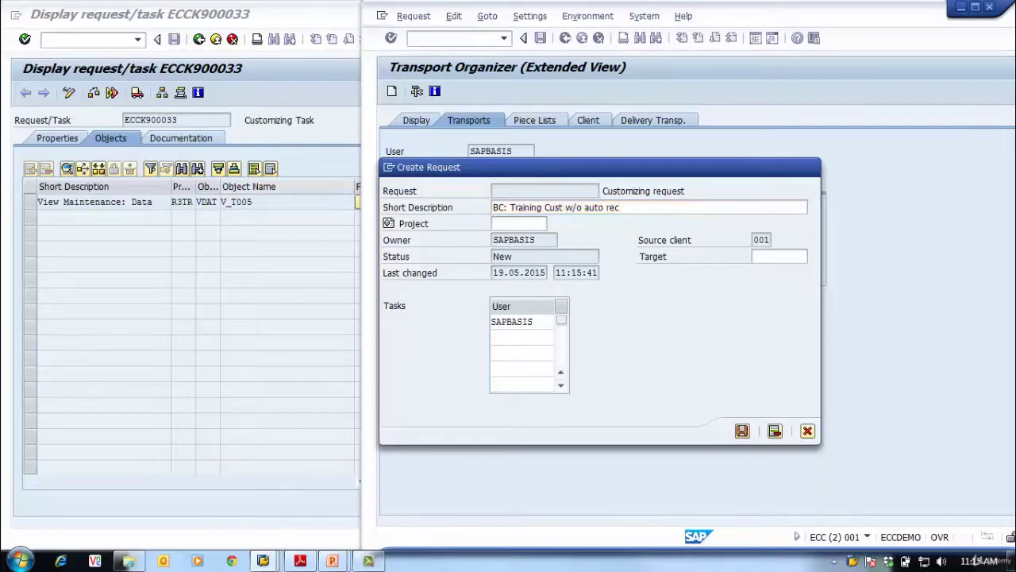
Step: Open the object list of the "BC: Training Cust w/o auto rec" request in change mode
left_click(513, 224)
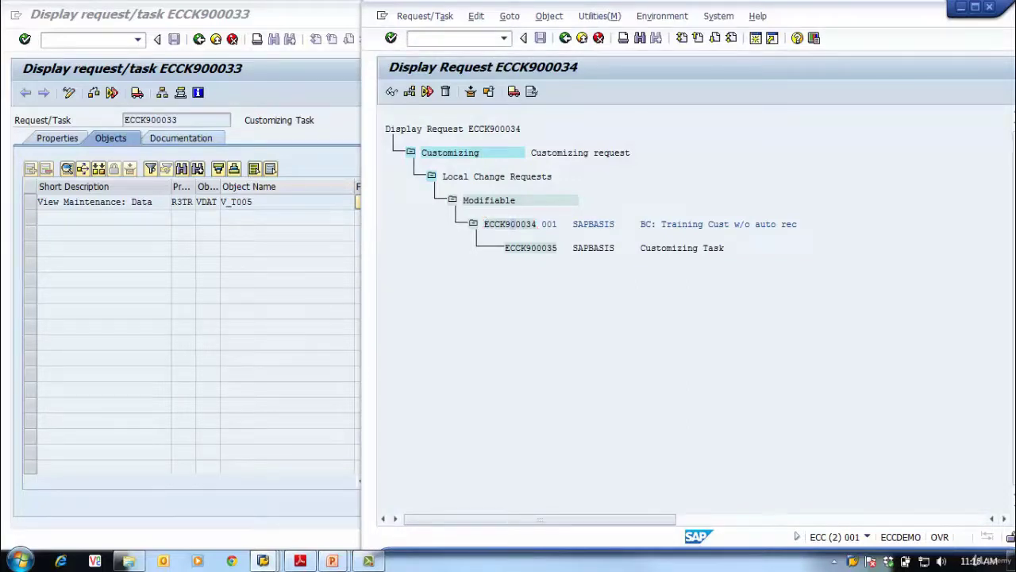
double_click(513, 224)
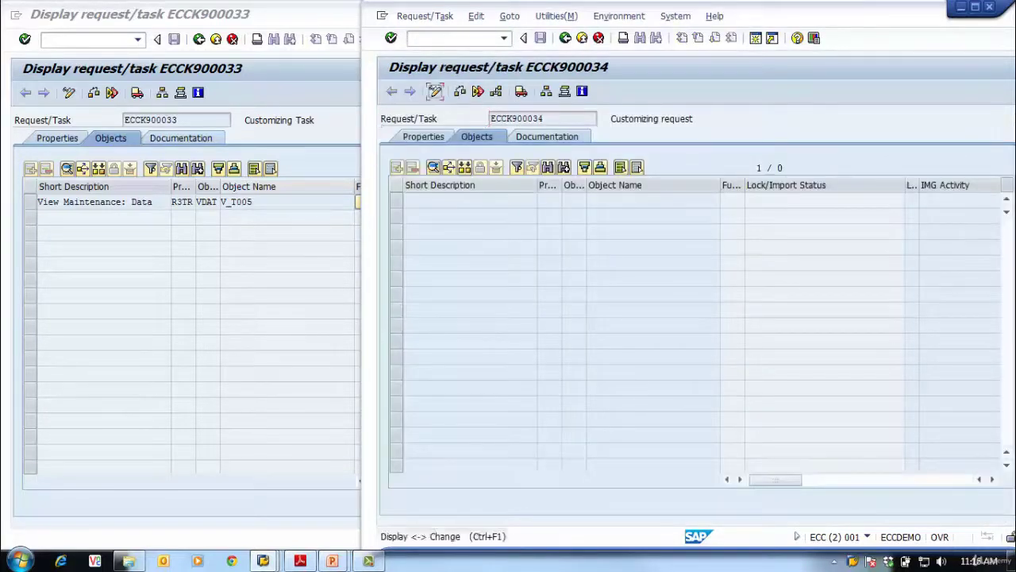
key("ctrl+F1")
left_click(549, 200)
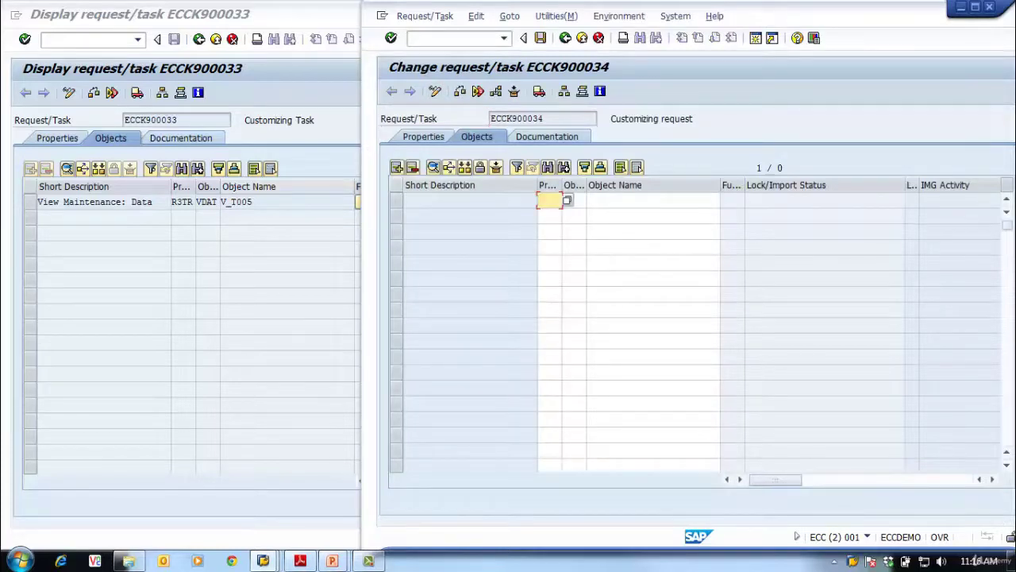
Step: Add the object entry R3TR VDAT V_T005 to the request and save it despite the request check warnings
type("R3TR")
left_click(573, 200)
type("D")
key("BackSpace")
type("VDAT")
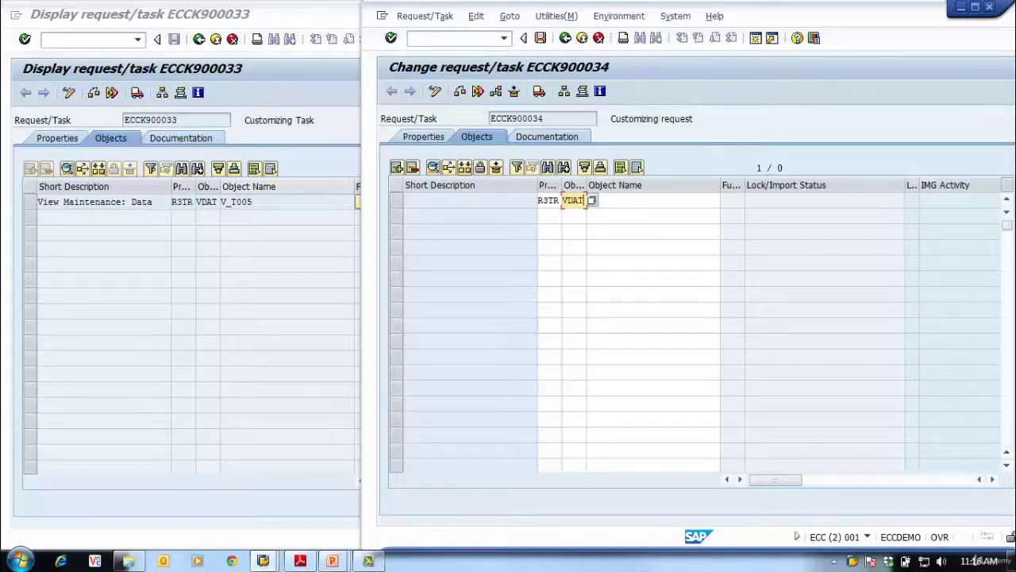
key("Tab")
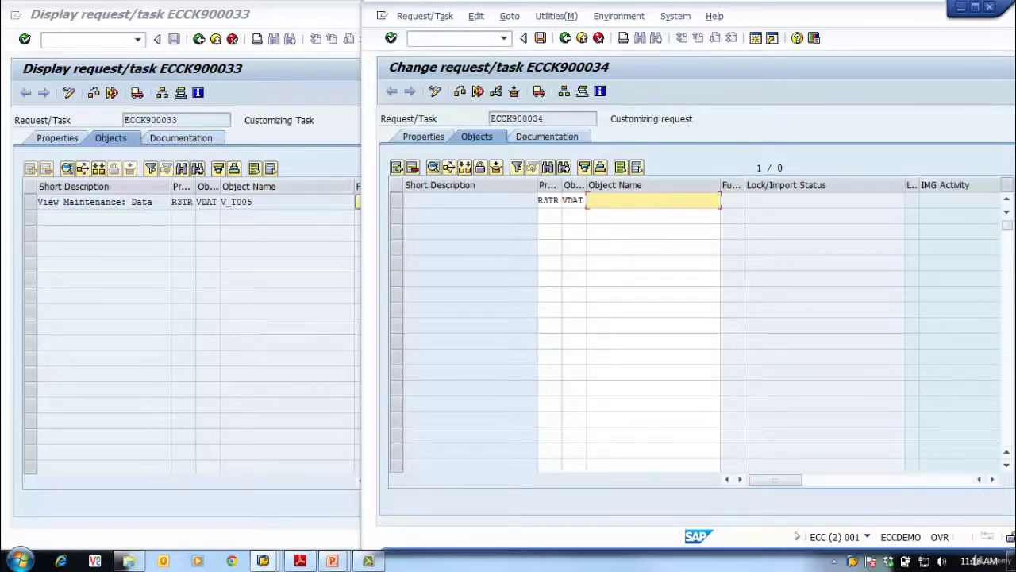
type("V_T005")
key("Return")
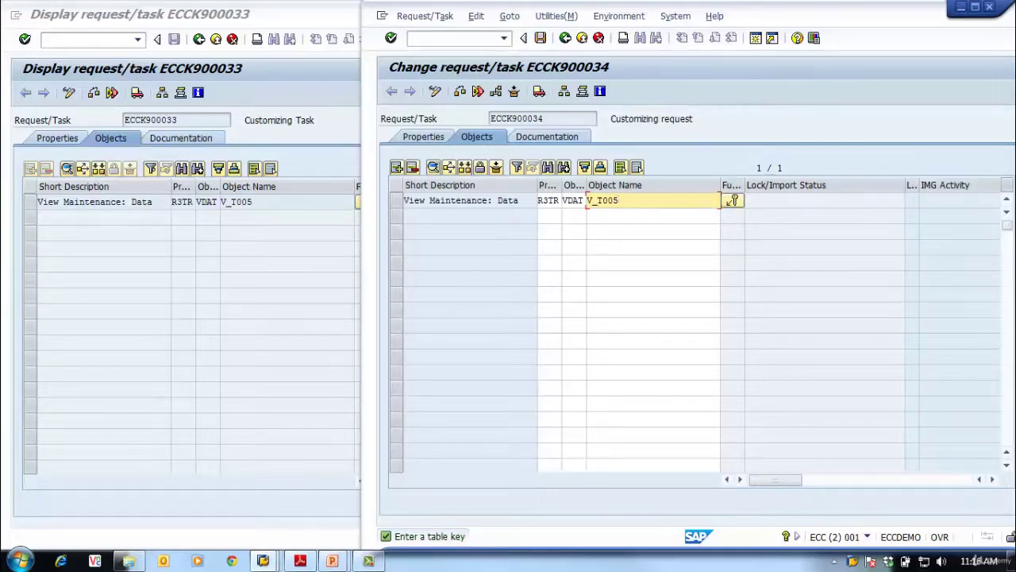
left_click(651, 216)
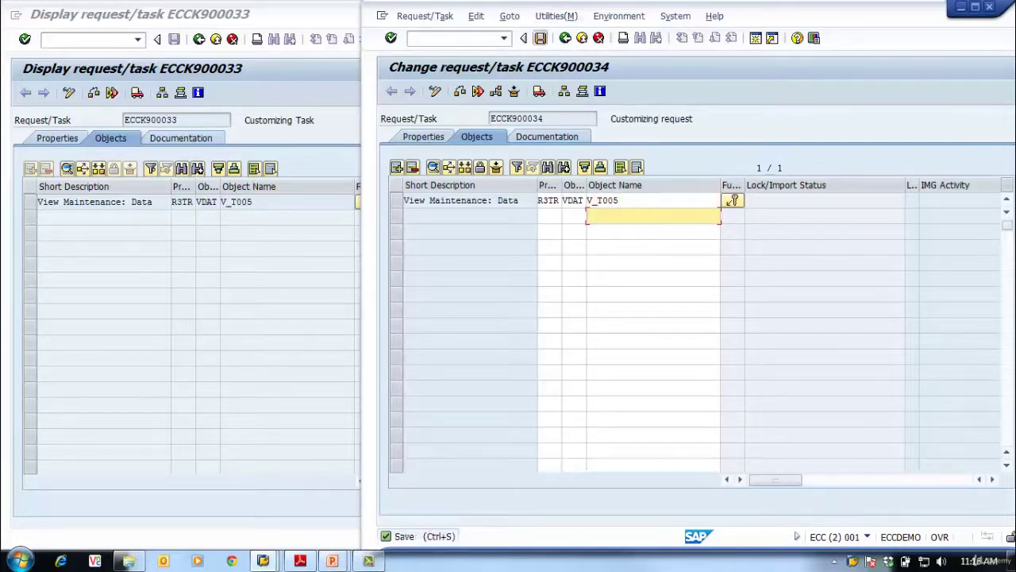
left_click(540, 38)
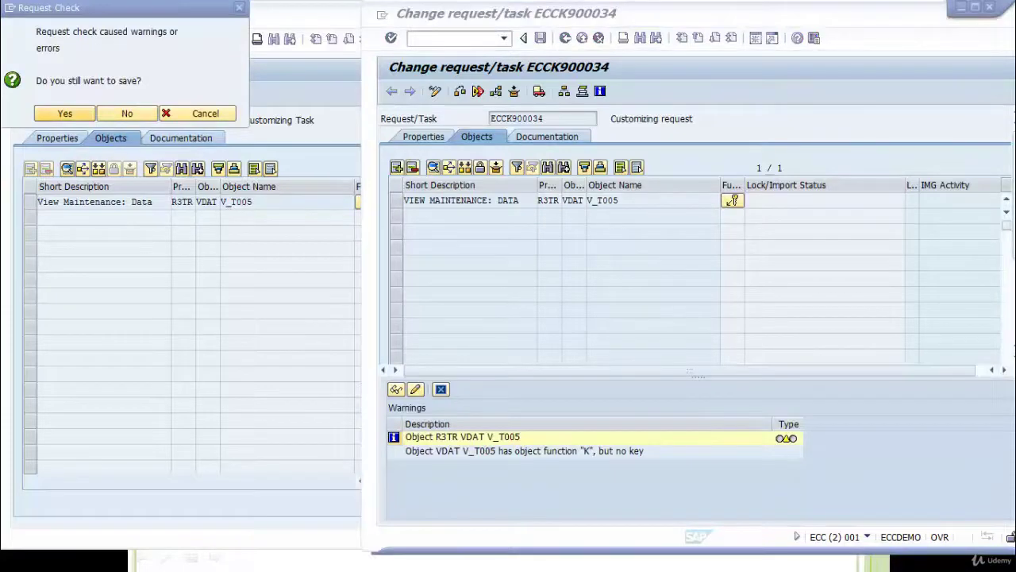
key("Return")
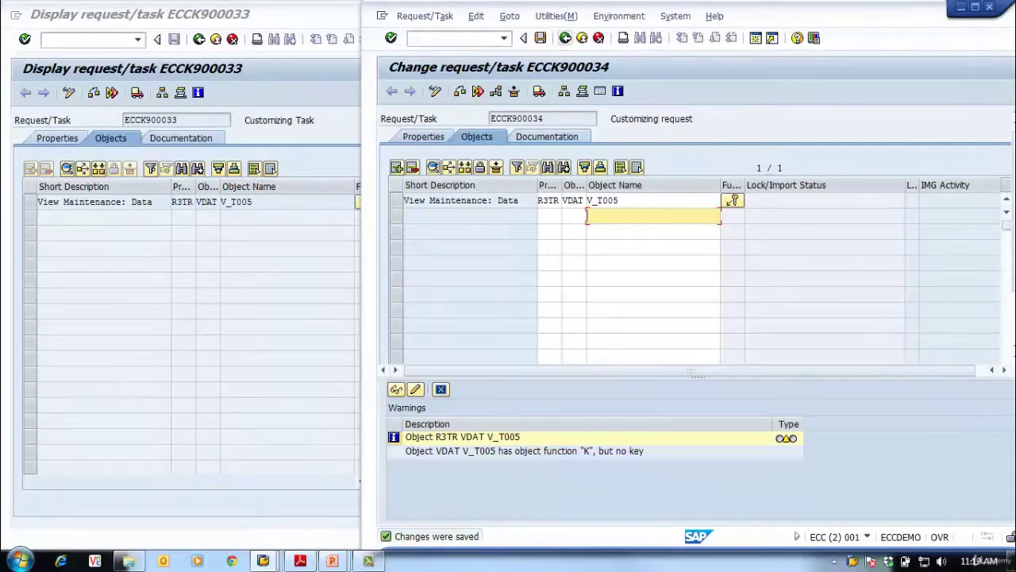
Step: Return to the request overview and expand the request's object list down to the View Maintenance data entry
left_click(566, 38)
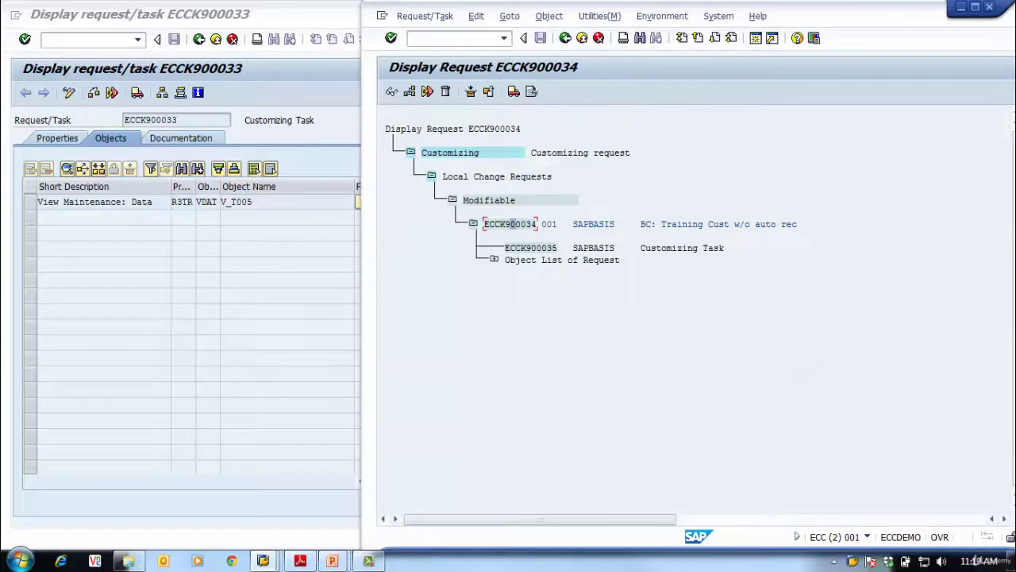
left_click(494, 260)
left_click(515, 284)
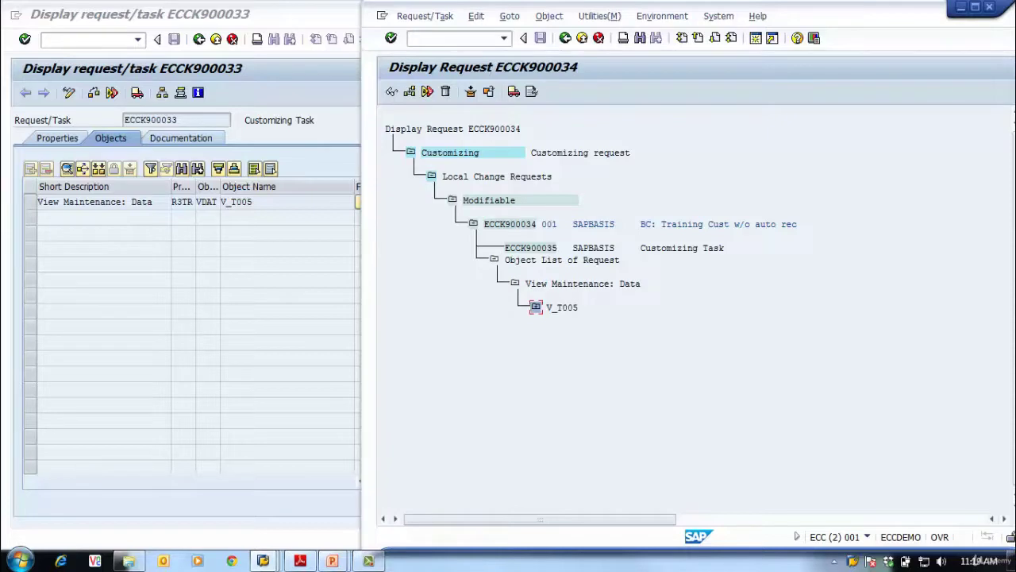
Step: Collapse the object list and delete the customizing task under the "BC: Training Cust w/o auto rec" request
left_click(493, 260)
left_click(527, 247)
left_click(427, 92)
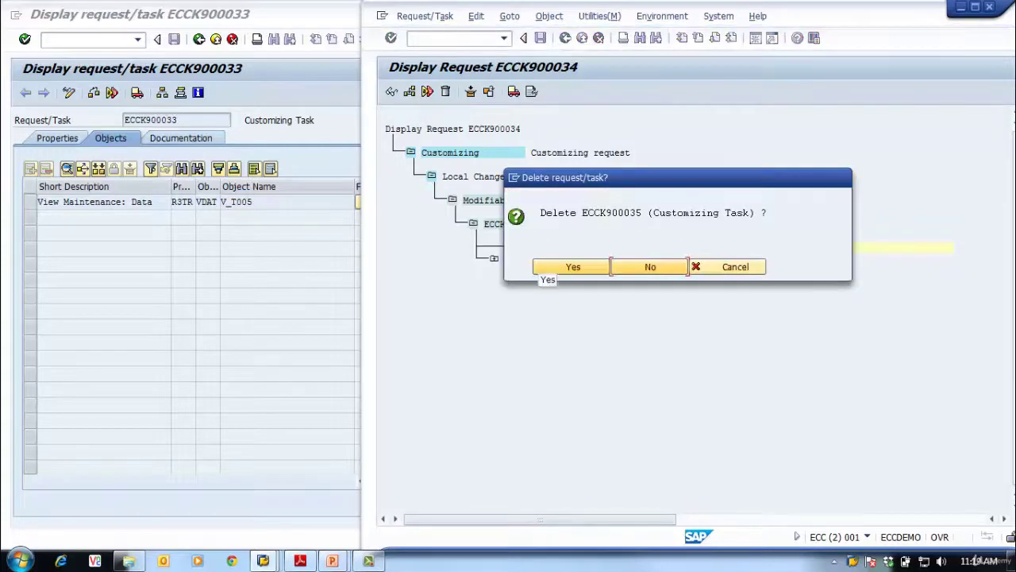
left_click(548, 269)
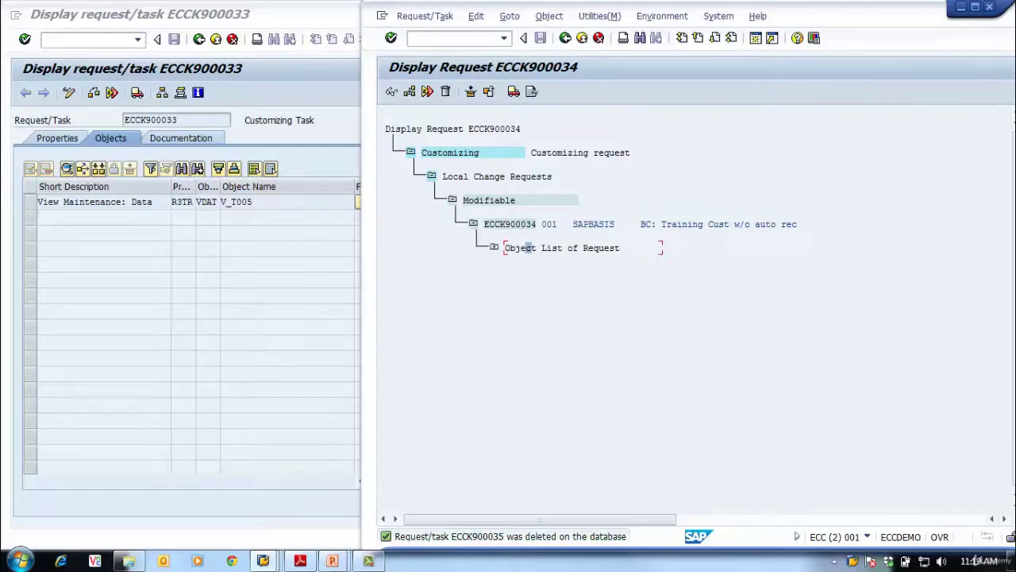
Step: Leave the Transport Organizer in the second session and close that session's window
left_click(565, 38)
left_click(565, 38)
left_click_drag(583, 6, 506, 6)
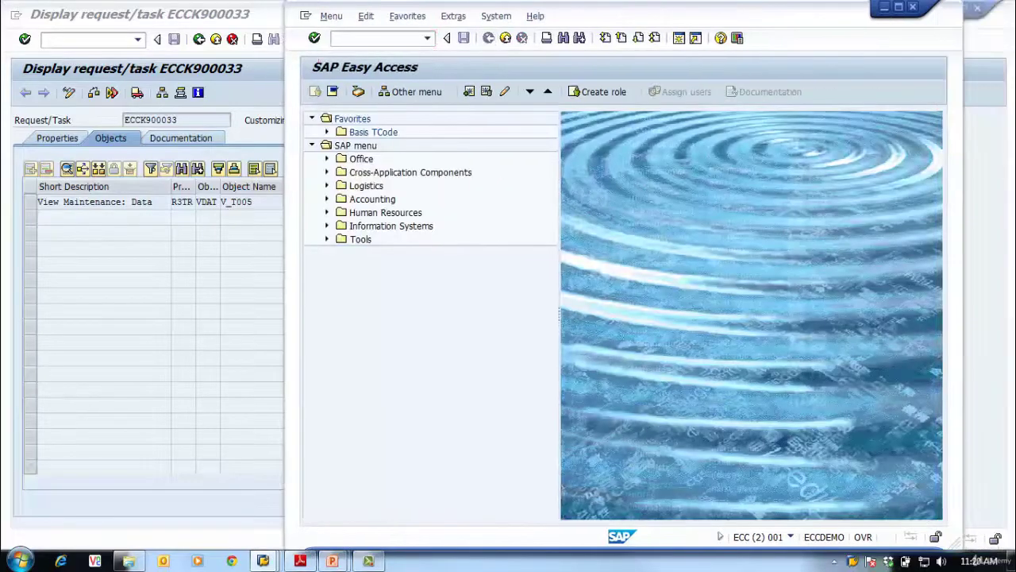
left_click(913, 7)
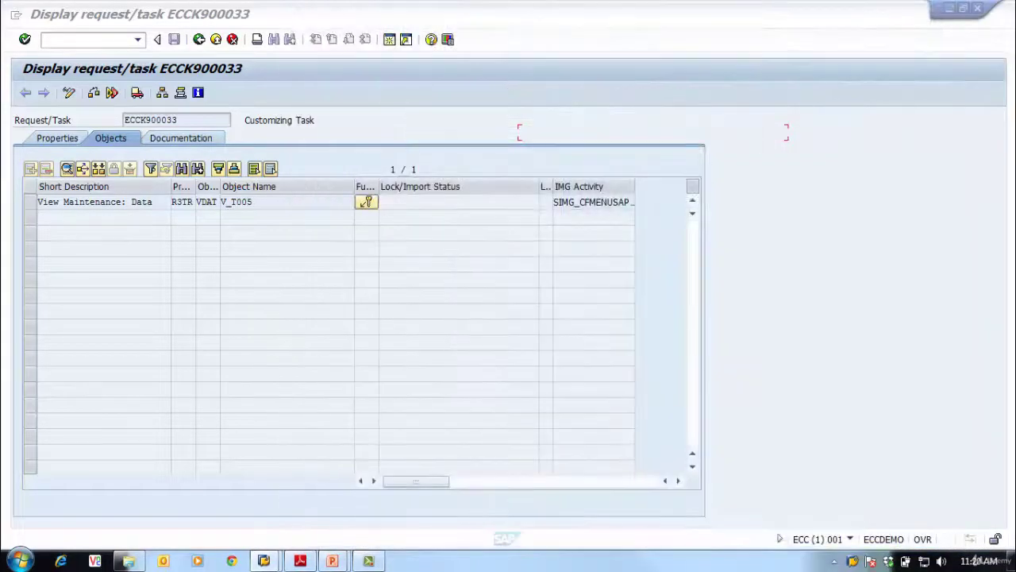
Step: Leave the Z1 request's task display in the first session and start transaction SCC4
key("F3")
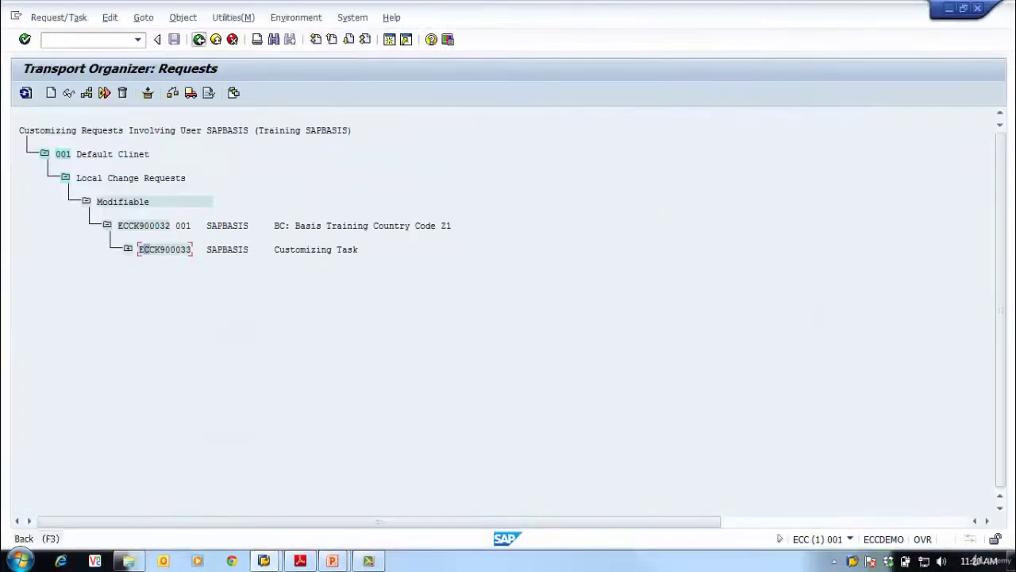
key("F3")
key("F3")
left_click(85, 39)
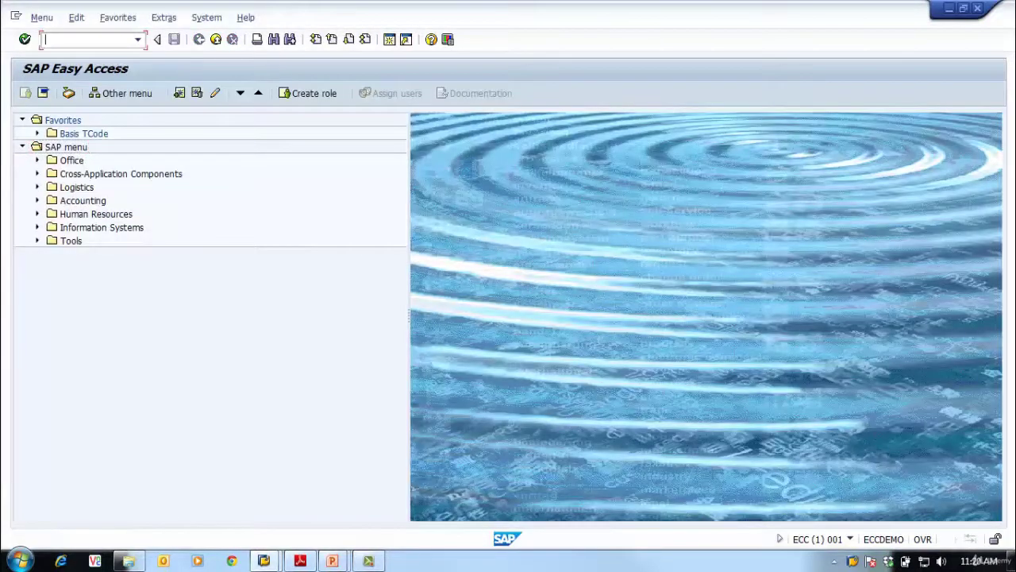
type("scc4")
key("Return")
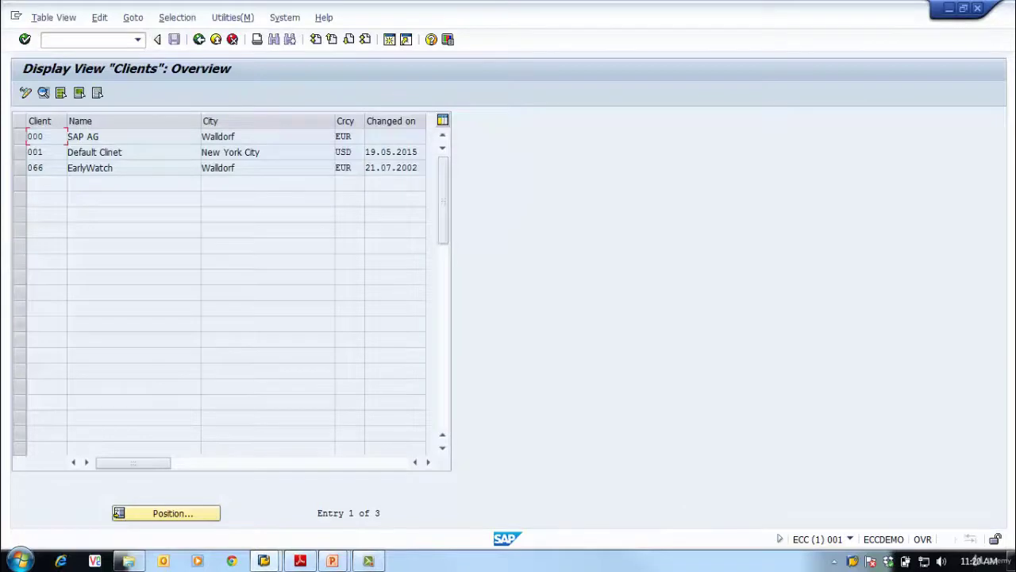
Step: Switch the client table to change mode, set client 001 to "No changes allowed" for client-specific objects and save
key("ctrl+F1")
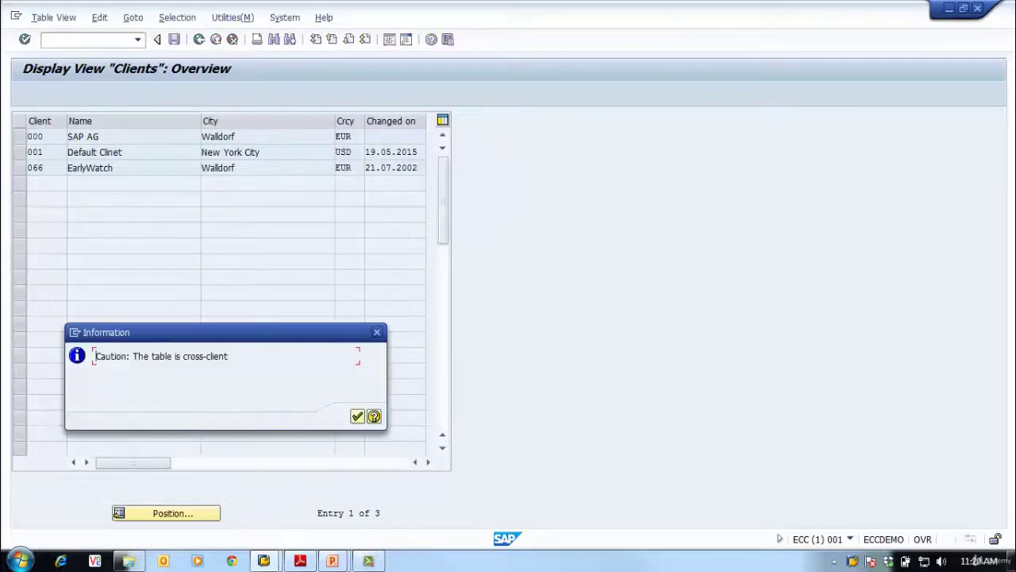
key("Return")
double_click(35, 152)
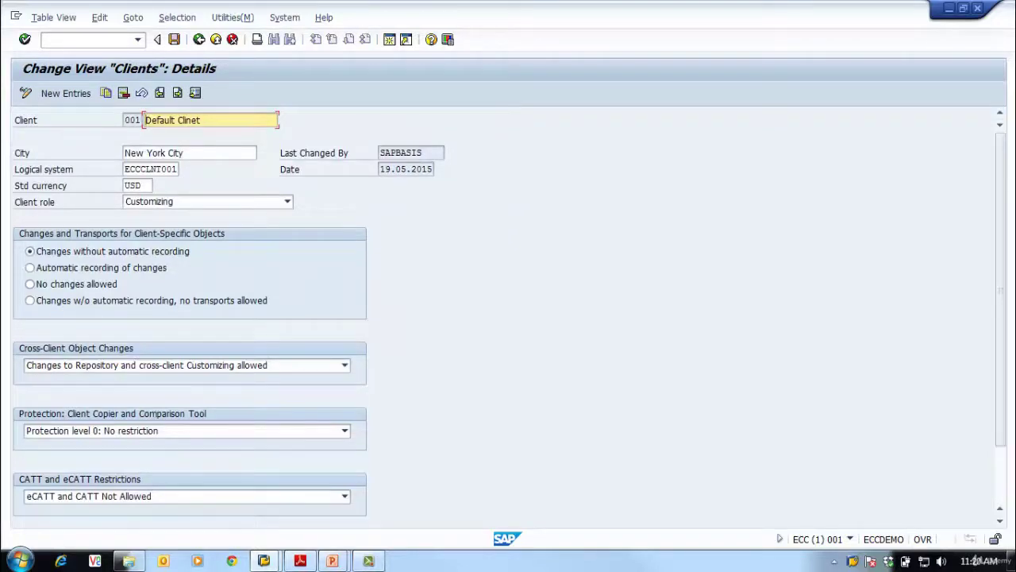
left_click(29, 284)
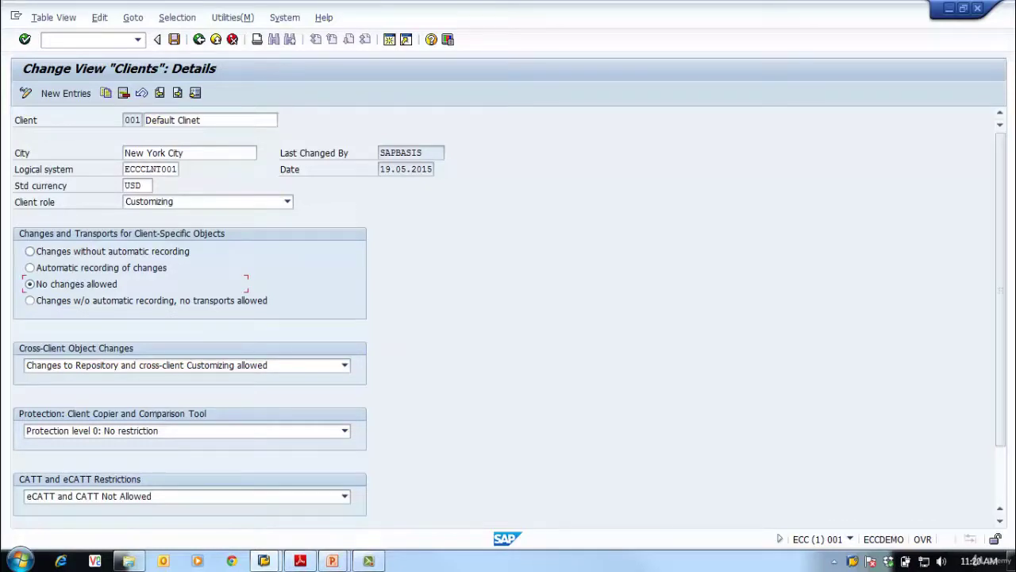
left_click(174, 39)
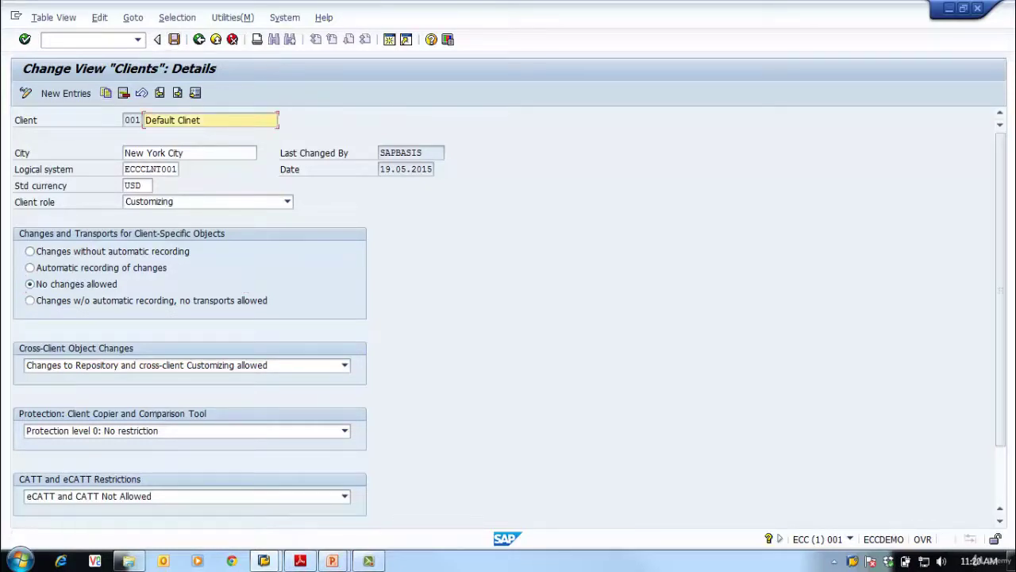
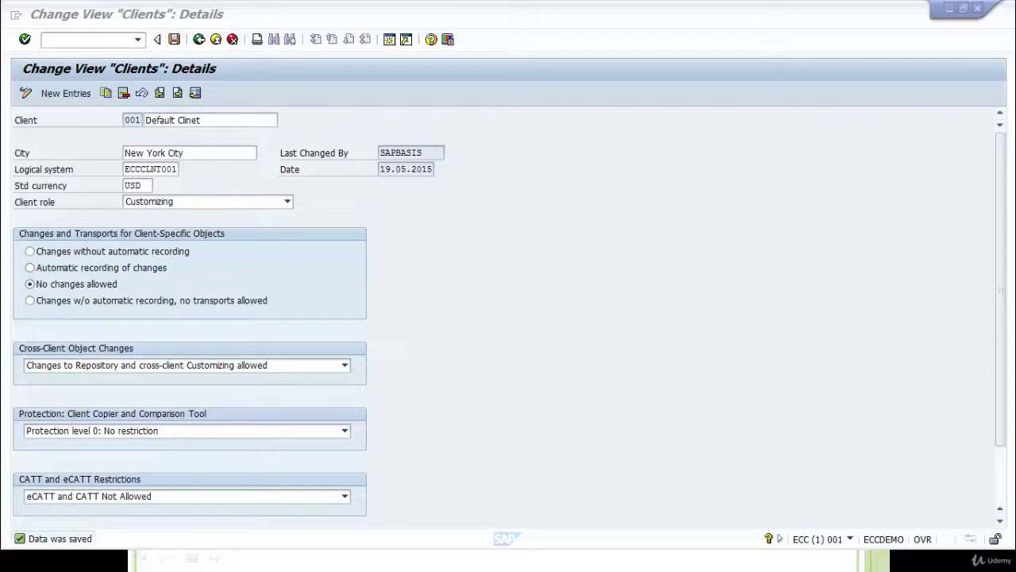
Step: Look through the available client roles for client 001, keep Customizing and save the client details again
left_click(287, 202)
key("Down")
key("Down")
key("Down")
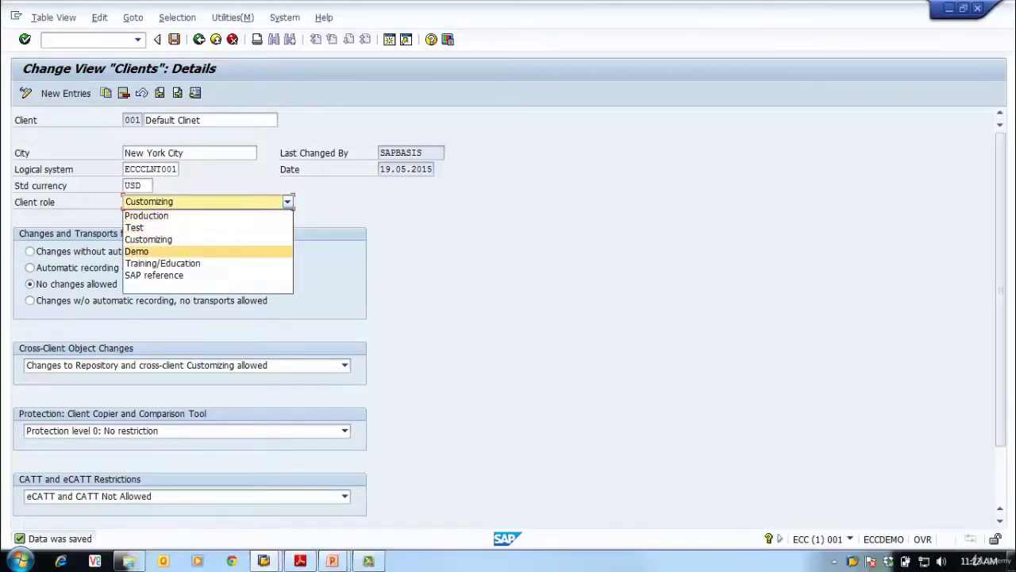
key("Escape")
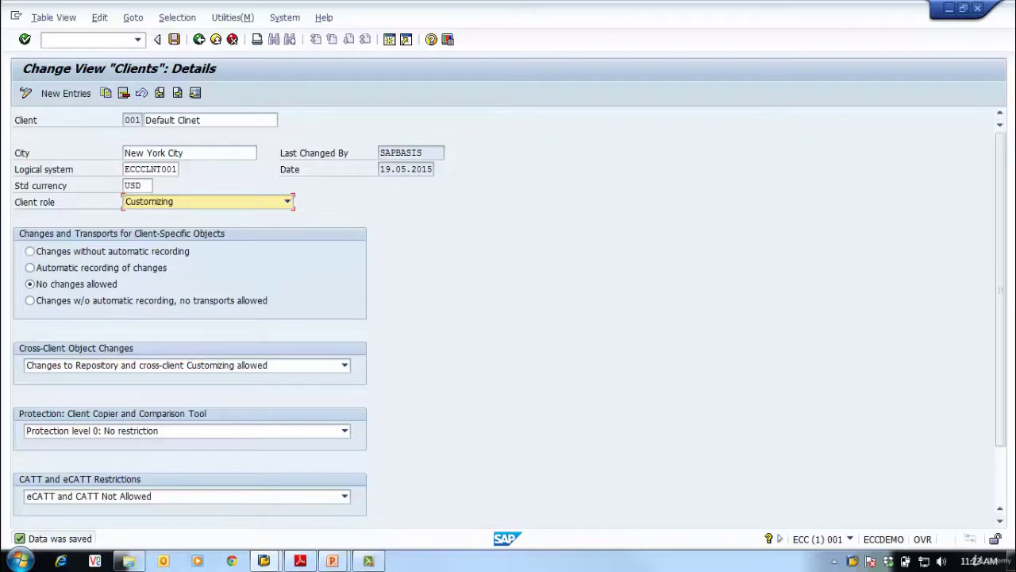
left_click(174, 38)
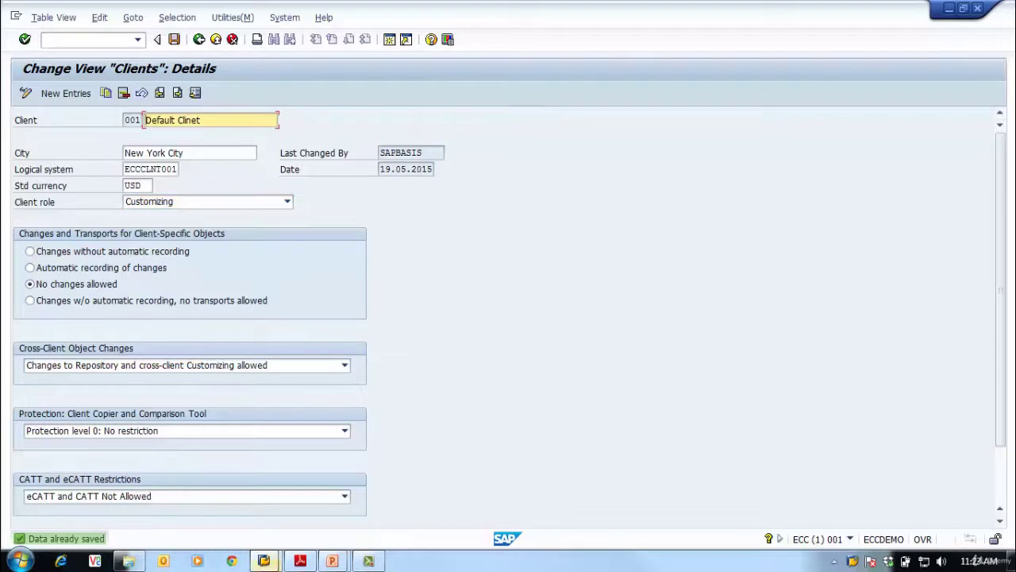
Step: Switch to transaction SPRO and display the SAP Reference IMG
left_click(88, 39)
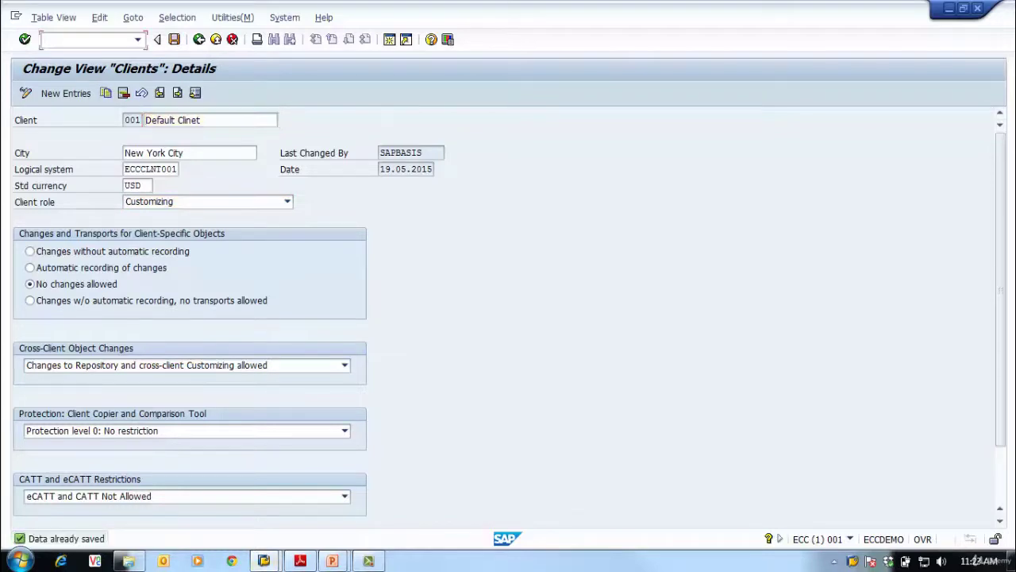
type("/nspro")
key("Return")
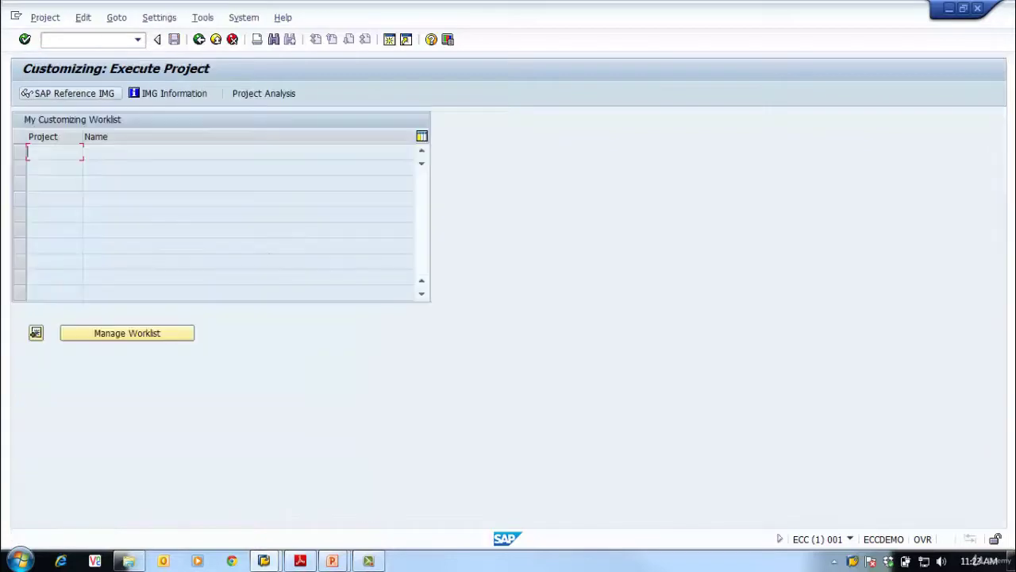
left_click(27, 93)
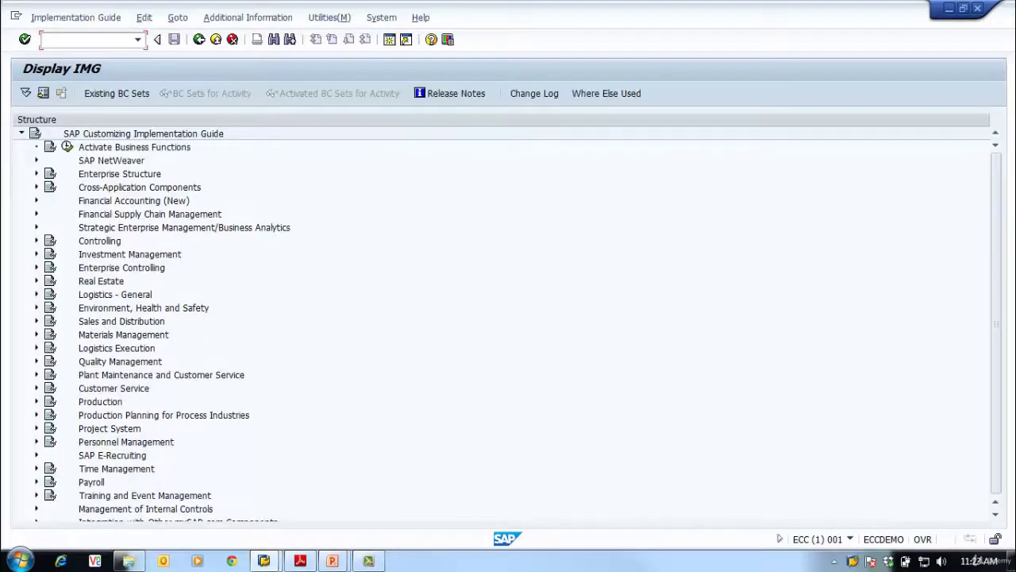
Step: Expand SAP NetWeaver, General Settings and Set Countries in the IMG, and execute Define Countries in mySAP Systems, acknowledging the client status message
left_click(35, 160)
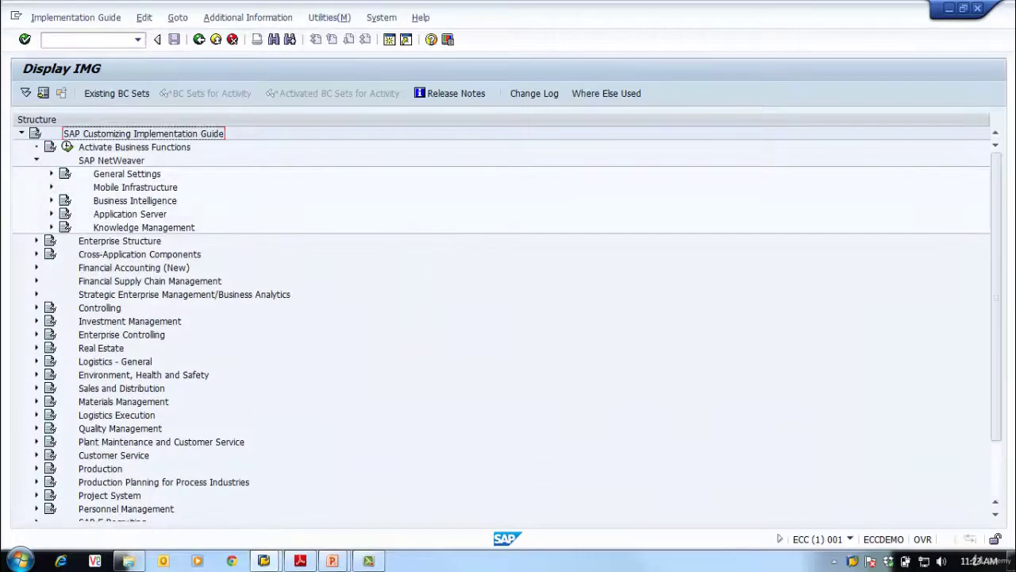
left_click(51, 173)
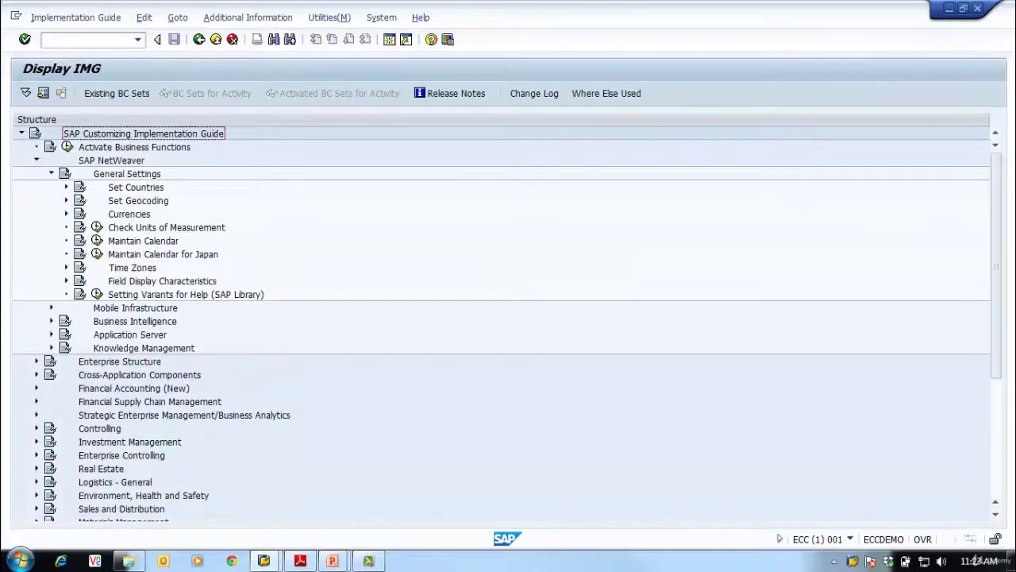
left_click(66, 187)
left_click(112, 200)
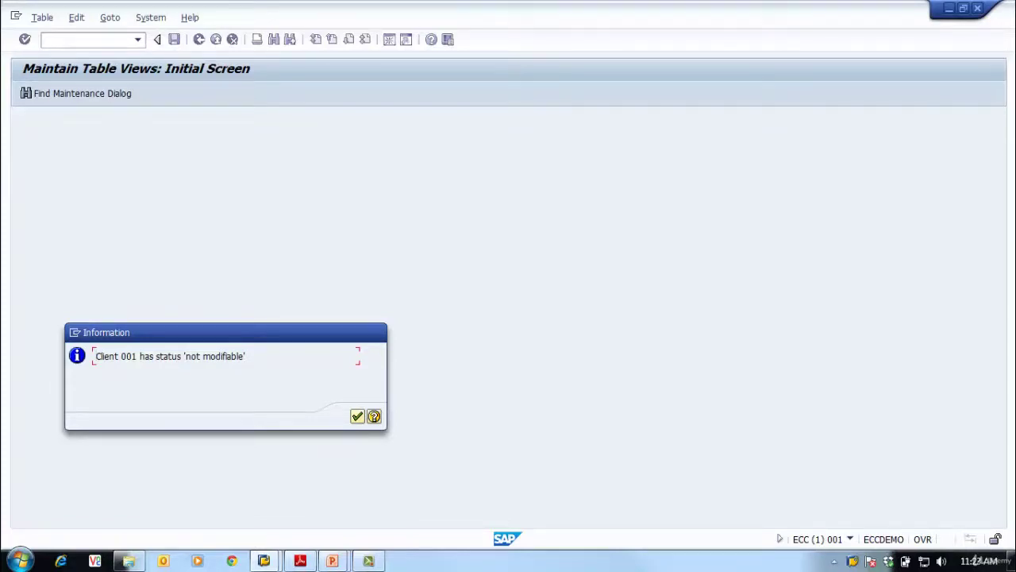
key("Return")
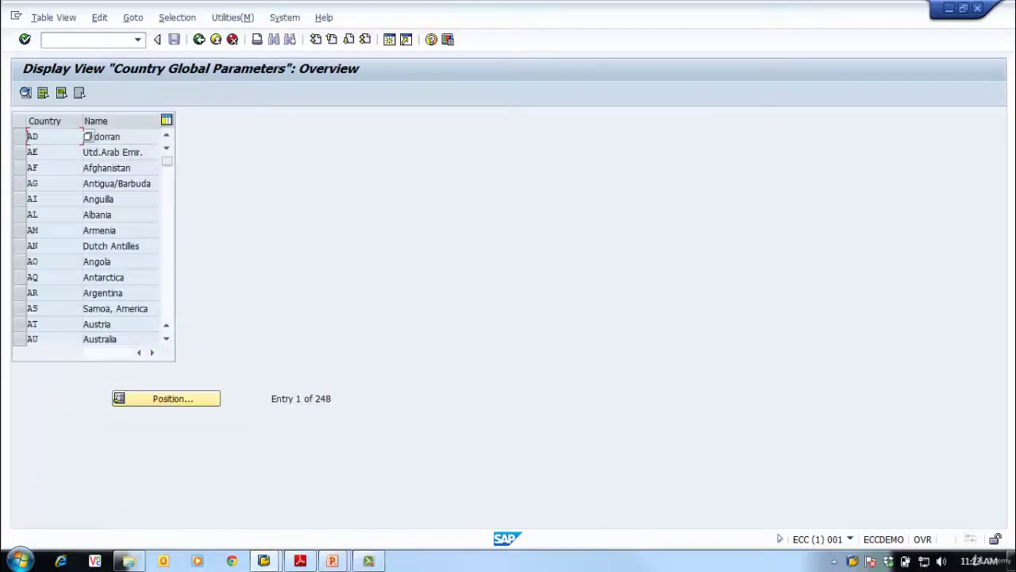
Step: Display the country details for Dutch Antilles and return to the IMG structure
double_click(111, 245)
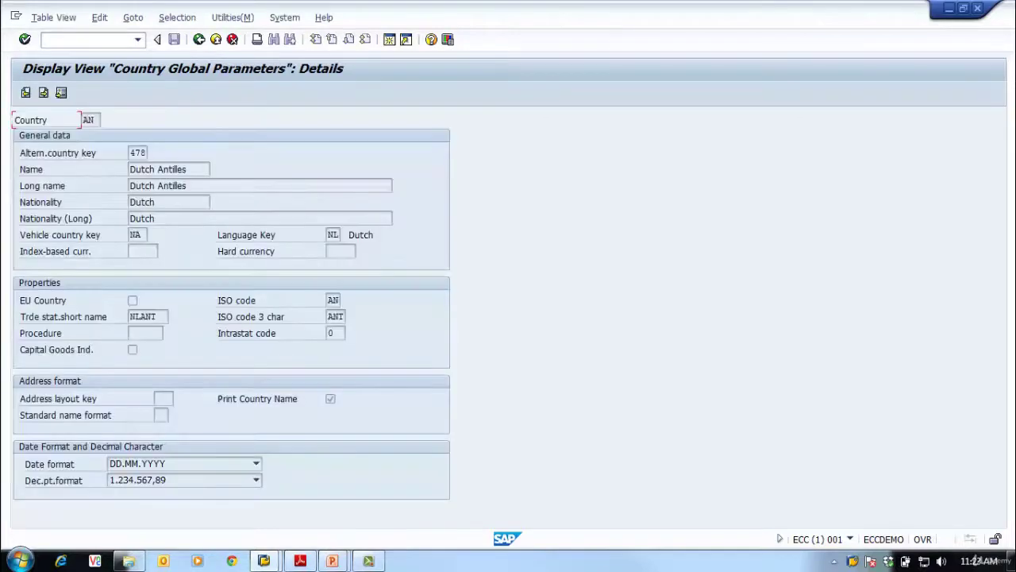
left_click(198, 39)
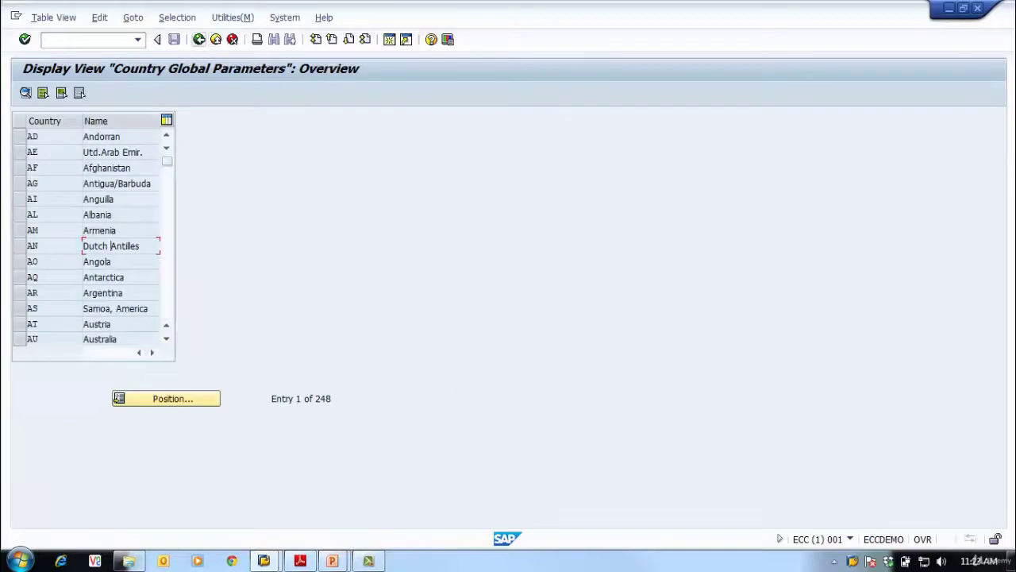
left_click(198, 39)
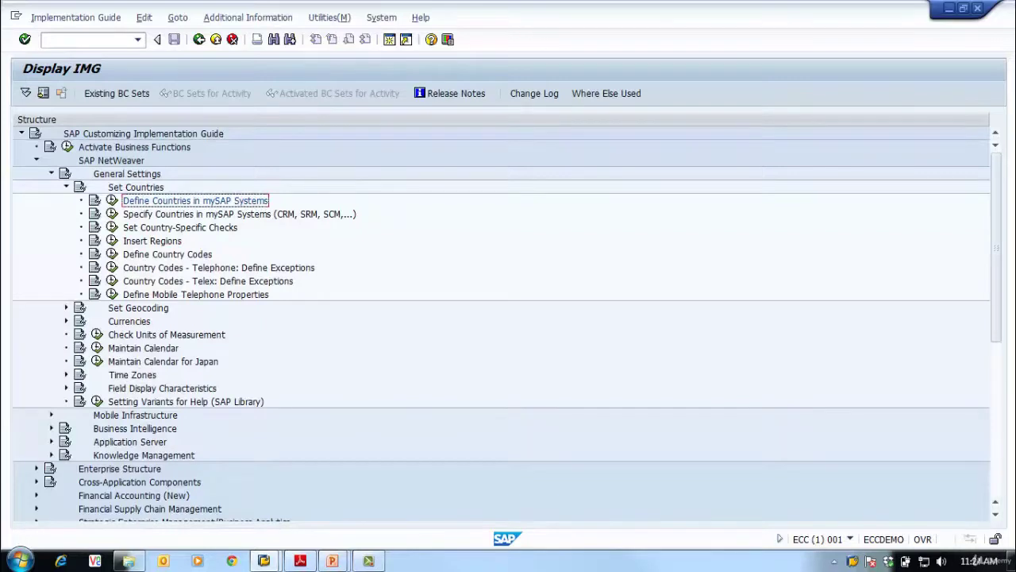
Step: Leave the customizing transaction for the SAP Easy Access screen and start transaction SCC4
left_click(199, 39)
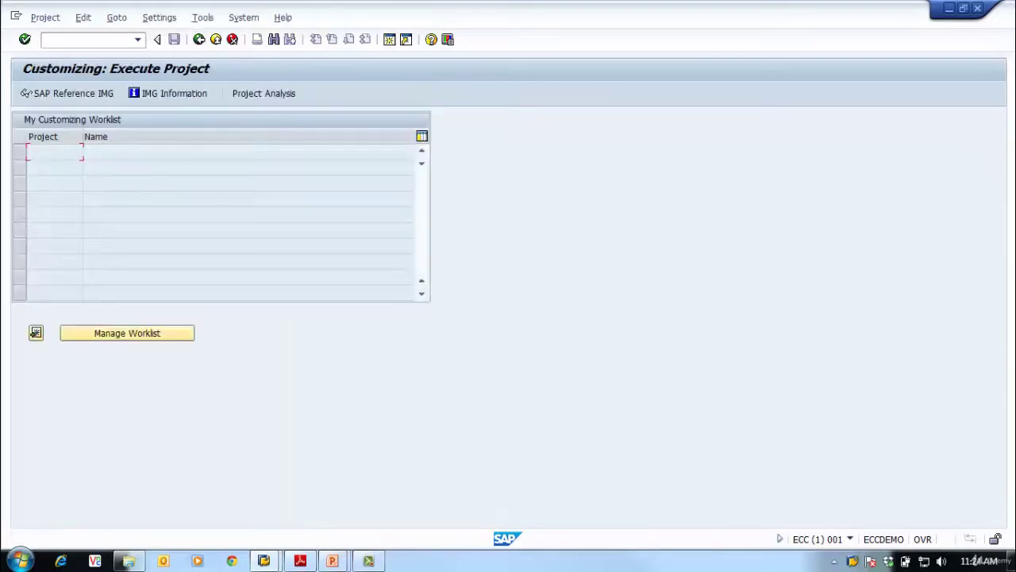
left_click(199, 39)
left_click(87, 40)
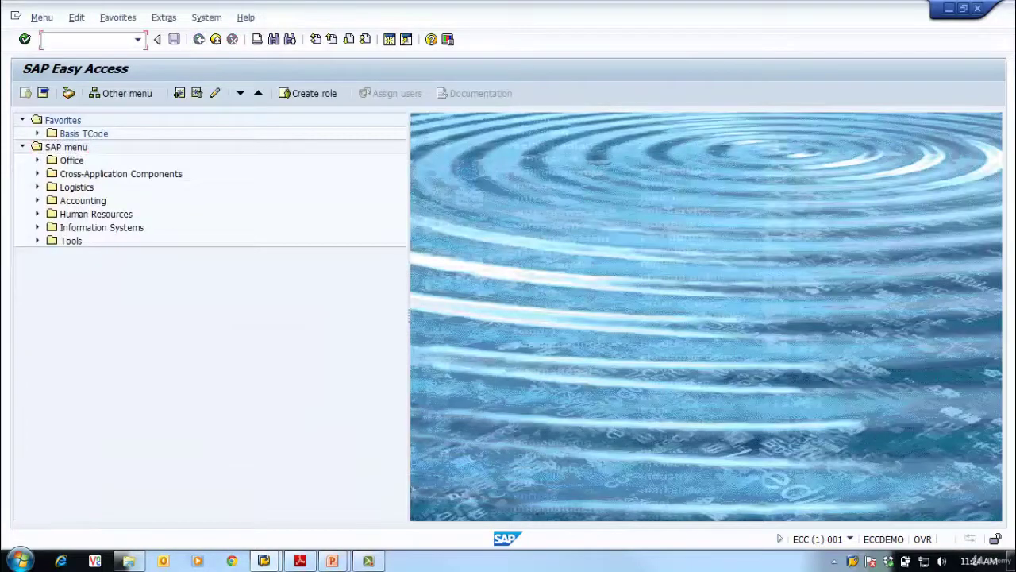
type("/nscc4")
key("Return")
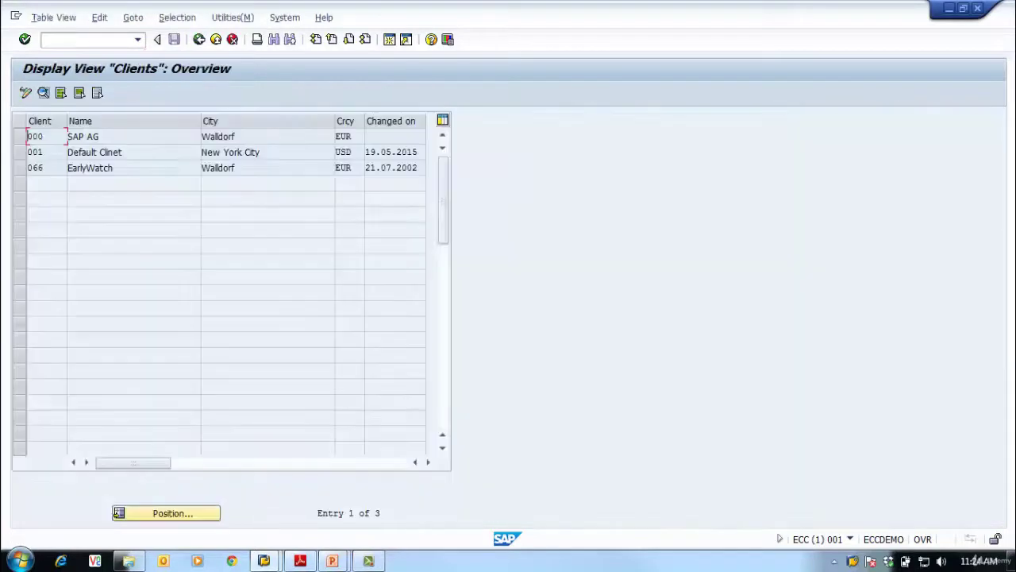
Step: Switch the client table to change mode, acknowledging the cross-client caution, and open the details of client 001
left_click(25, 92)
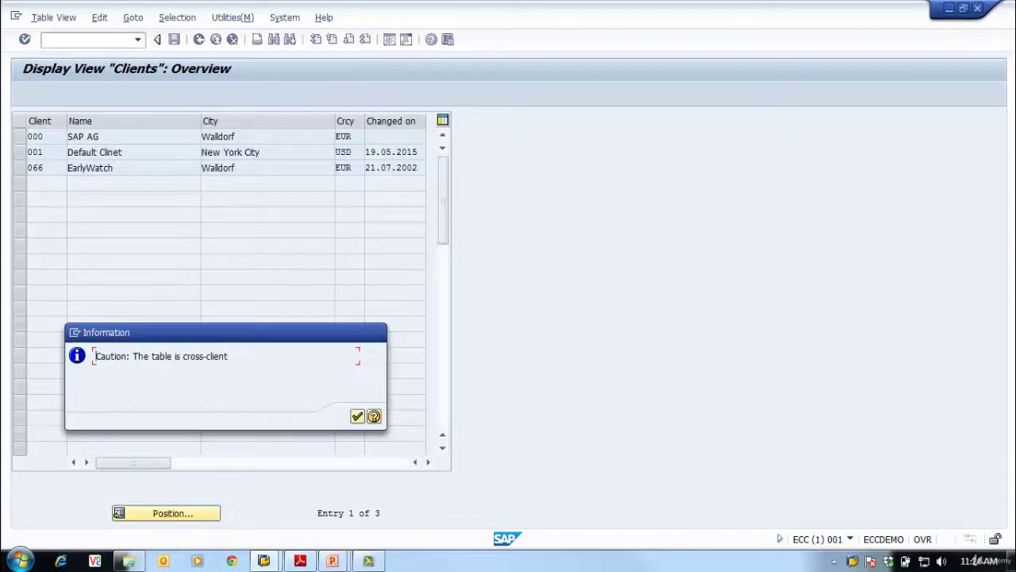
left_click(357, 416)
double_click(35, 151)
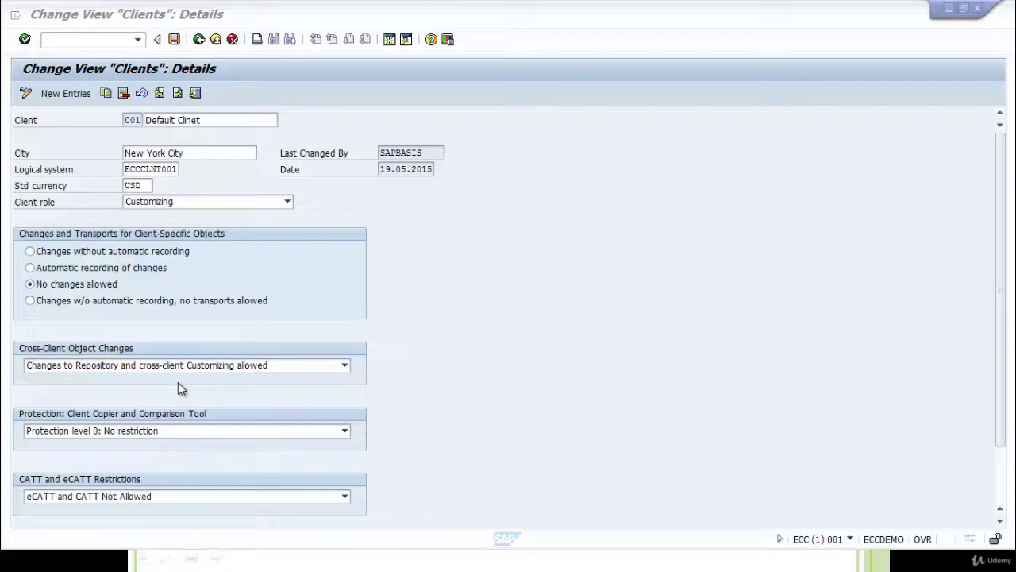
Step: Look through the cross-client object change options for client 001 and select "No changes to cross-client Customizing objects"
left_click(222, 369)
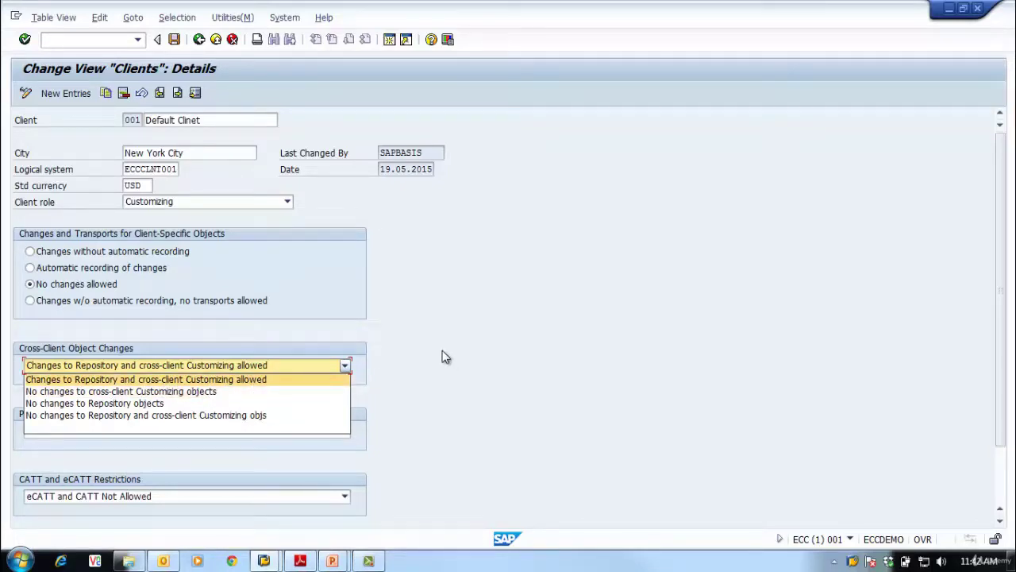
left_click(413, 364)
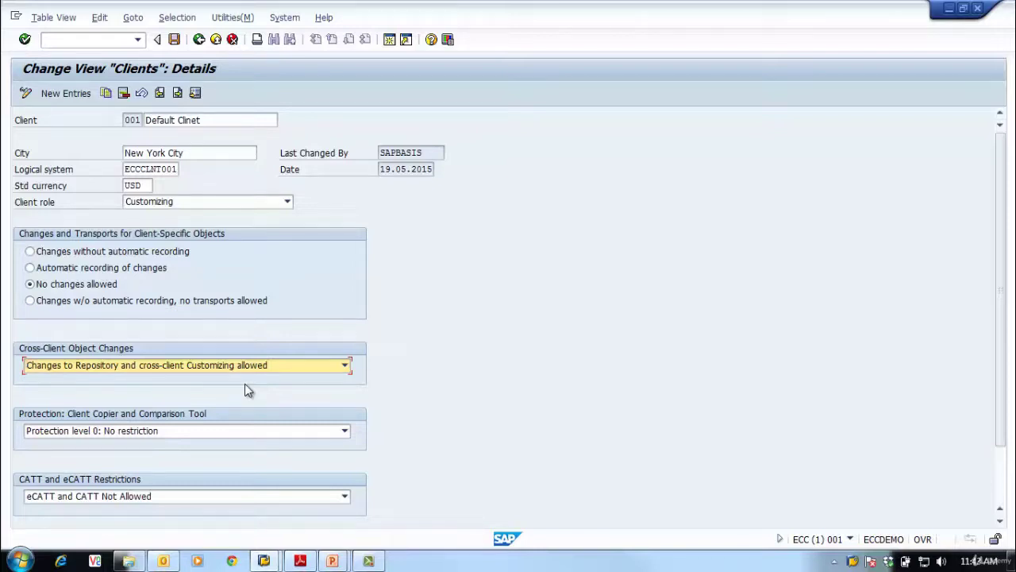
left_click(171, 370)
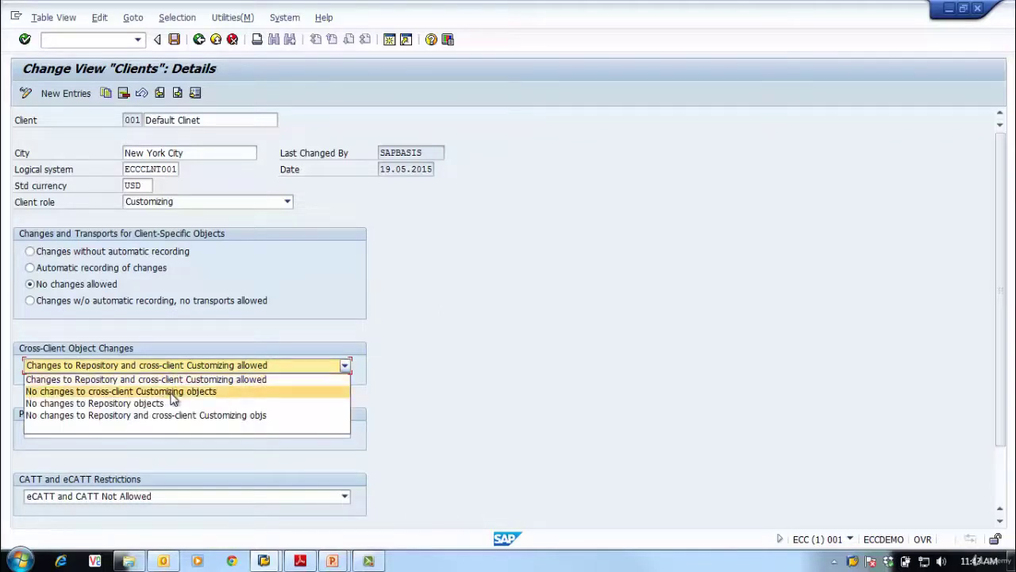
left_click(171, 391)
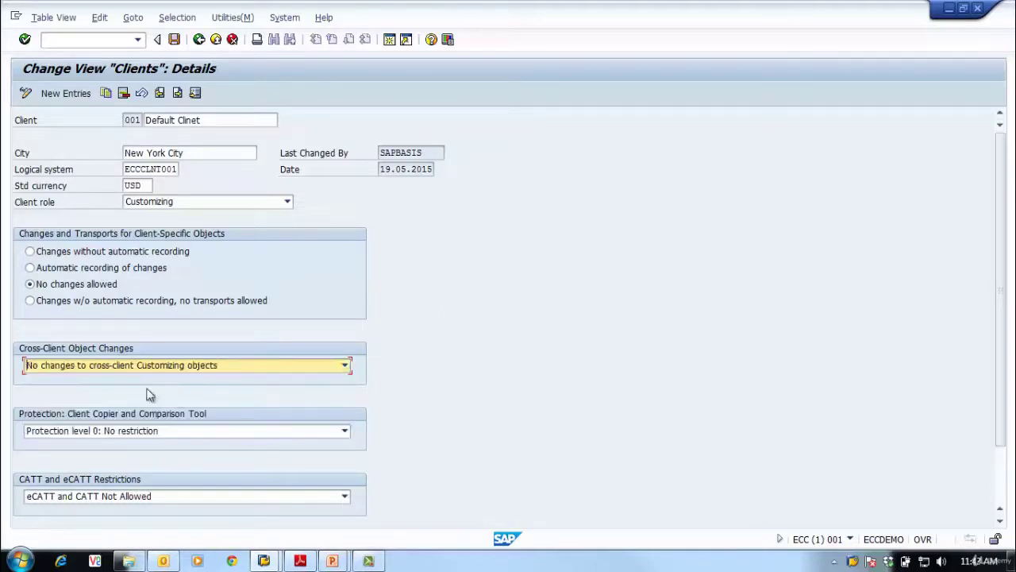
left_click(233, 368)
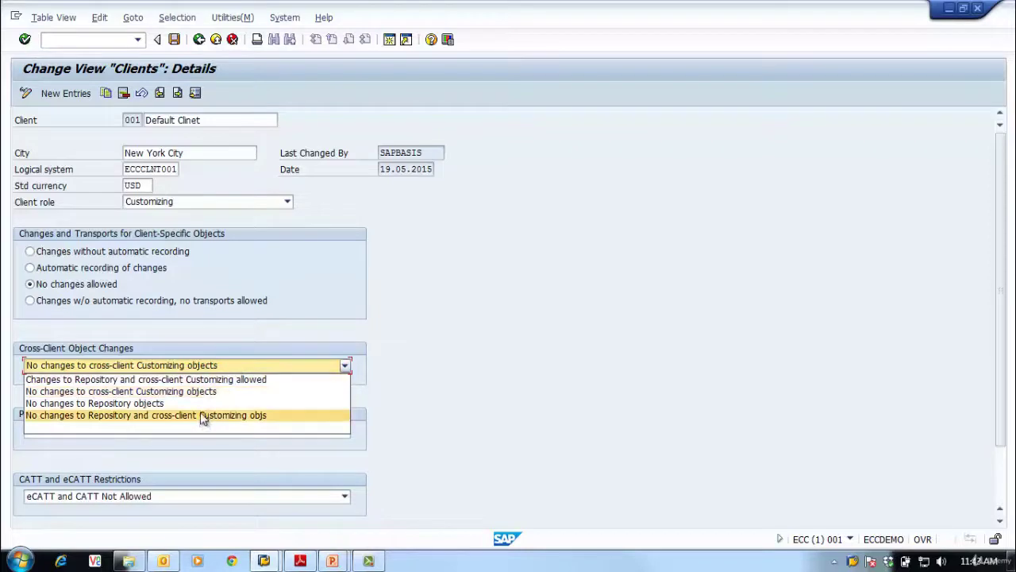
left_click(201, 392)
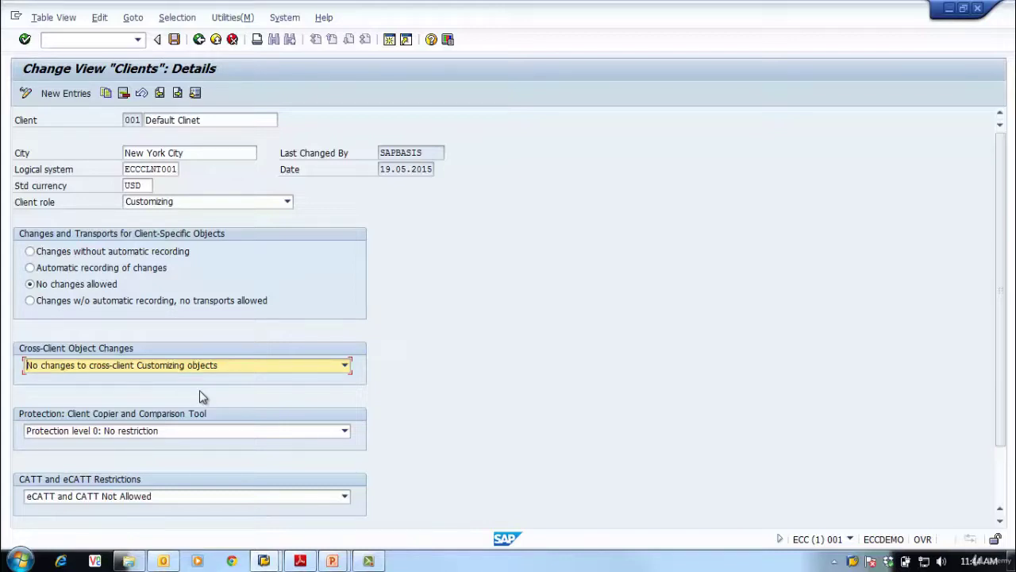
Step: Try the cross-client options "No changes to Repository objects" and "No changes to Repository and cross-client Customizing objs", and review the option list again
left_click(248, 367)
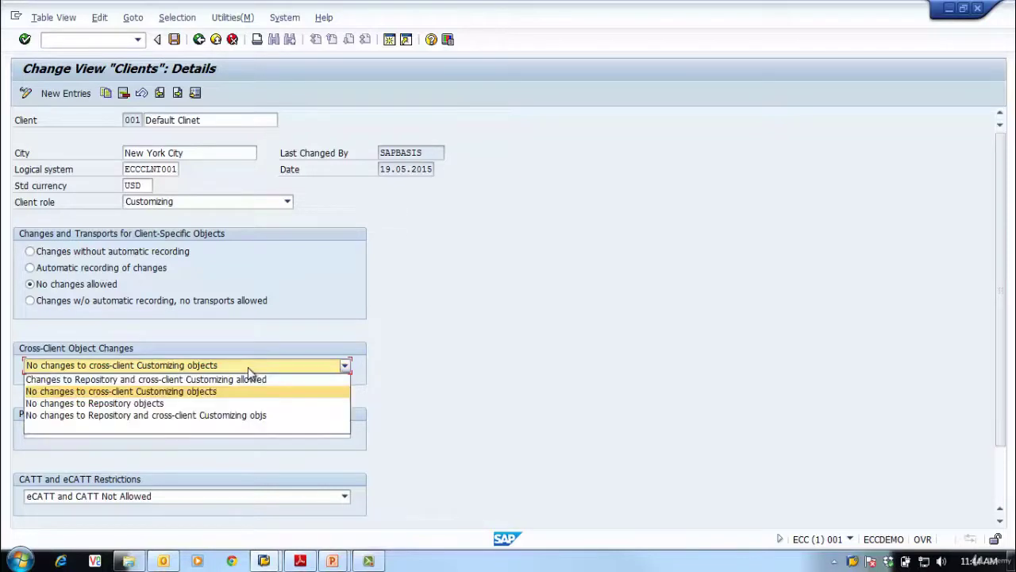
left_click(115, 404)
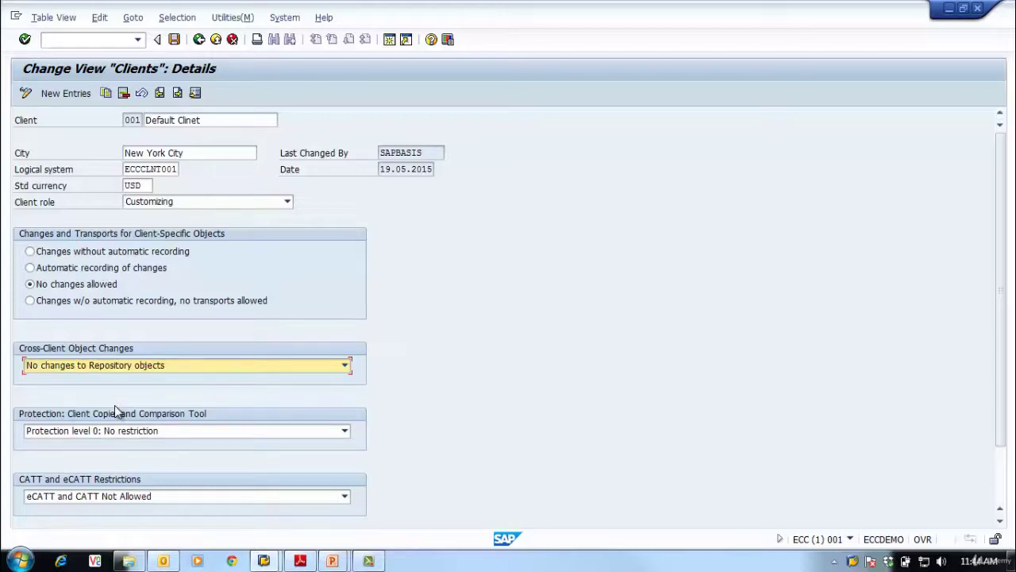
left_click(227, 366)
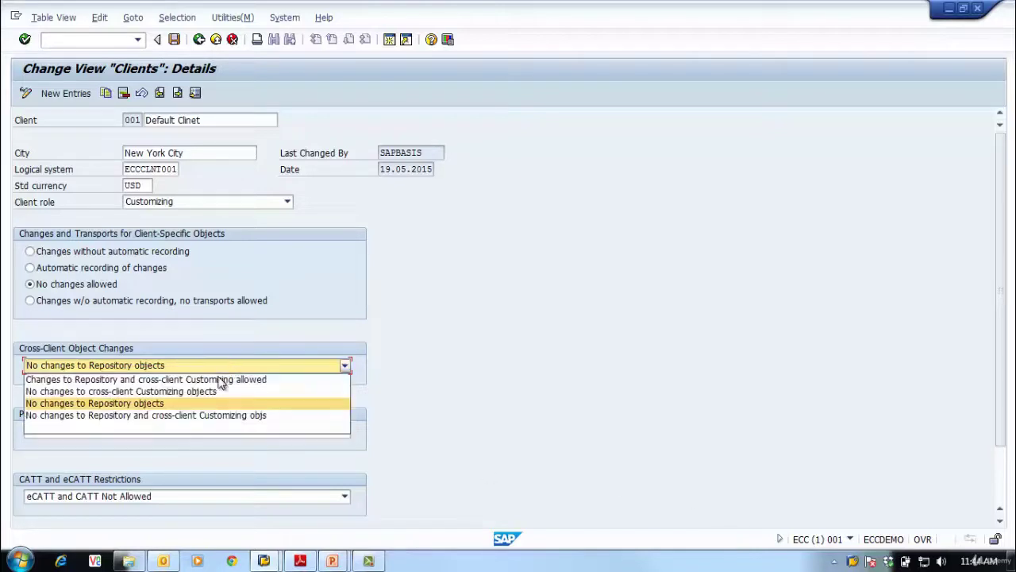
left_click(209, 418)
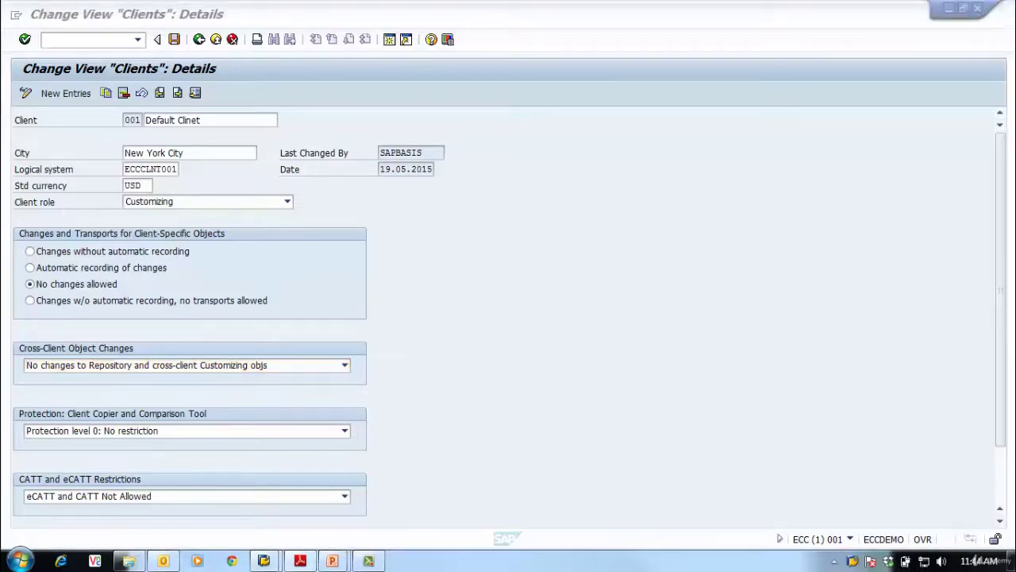
left_click(178, 371)
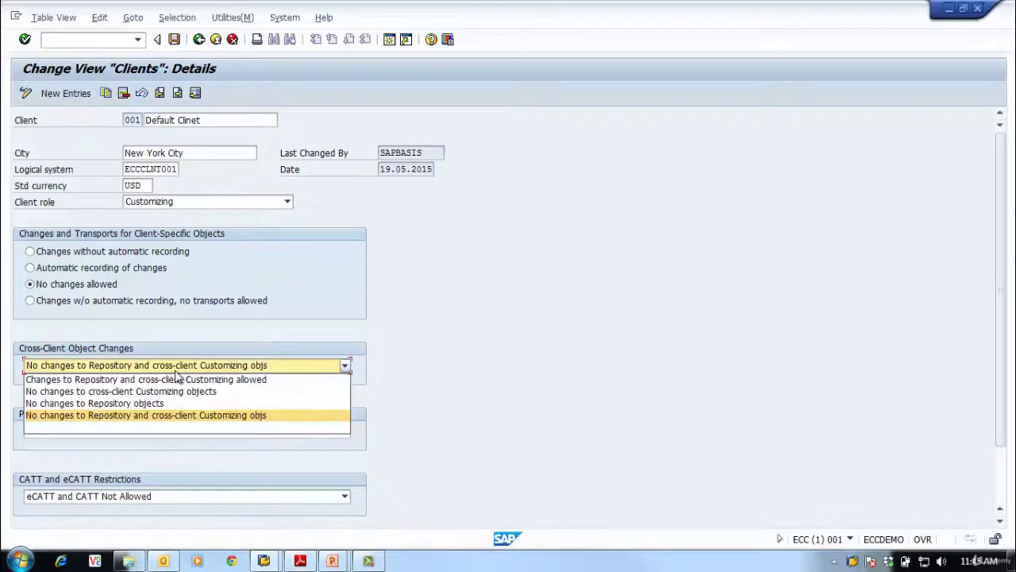
left_click(676, 408)
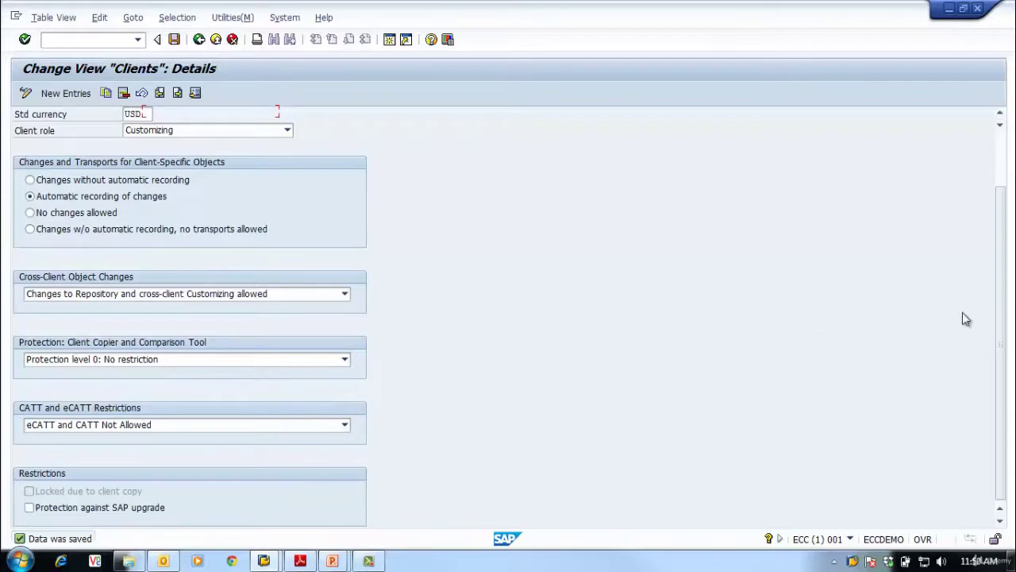
Step: Review the CATT and eCATT restriction options, try "eCATT and CATT Allowed" and return the setting to "eCATT and CATT Not Allowed"
left_click(197, 429)
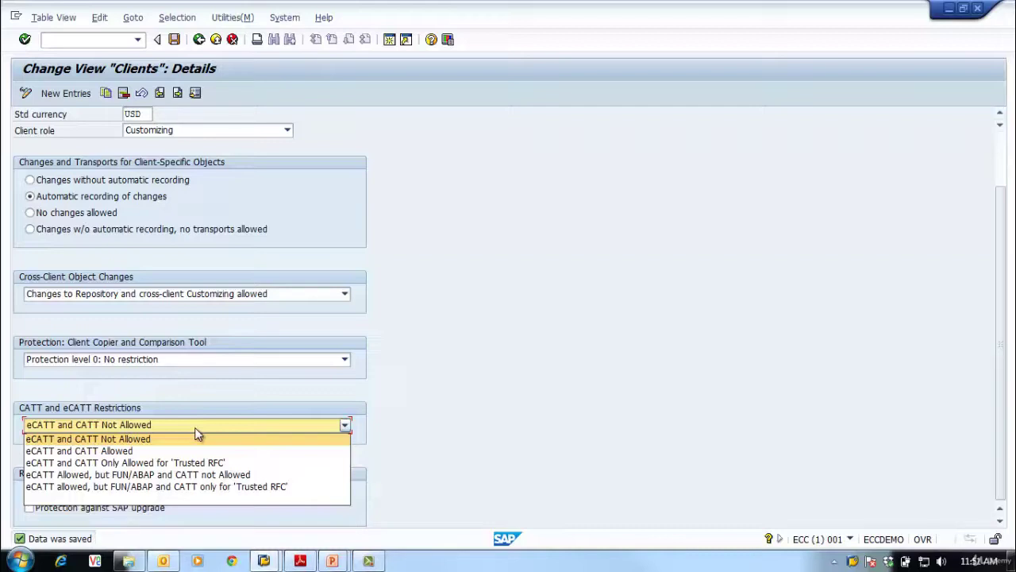
left_click(147, 441)
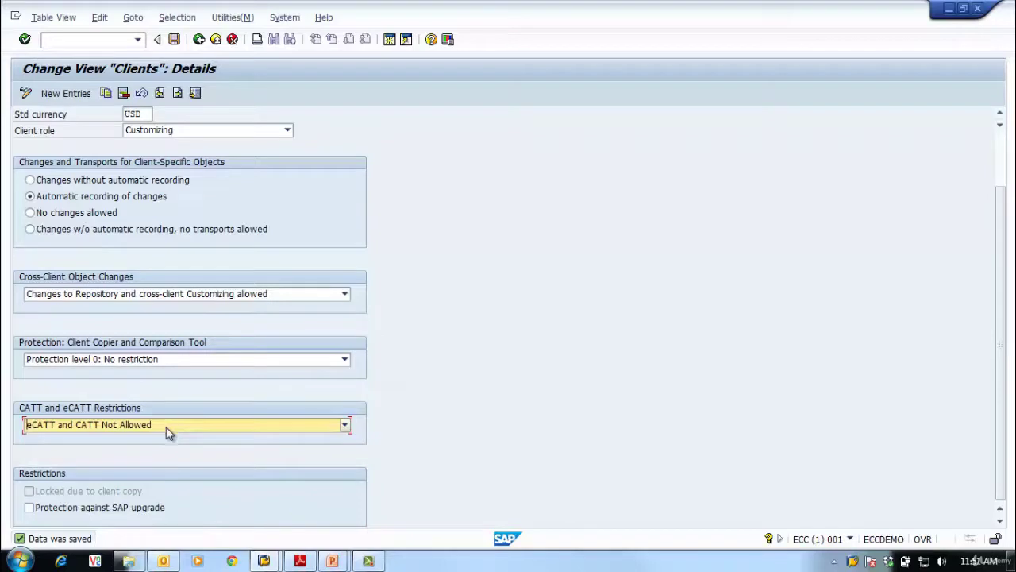
left_click(170, 429)
left_click(114, 452)
left_click(226, 427)
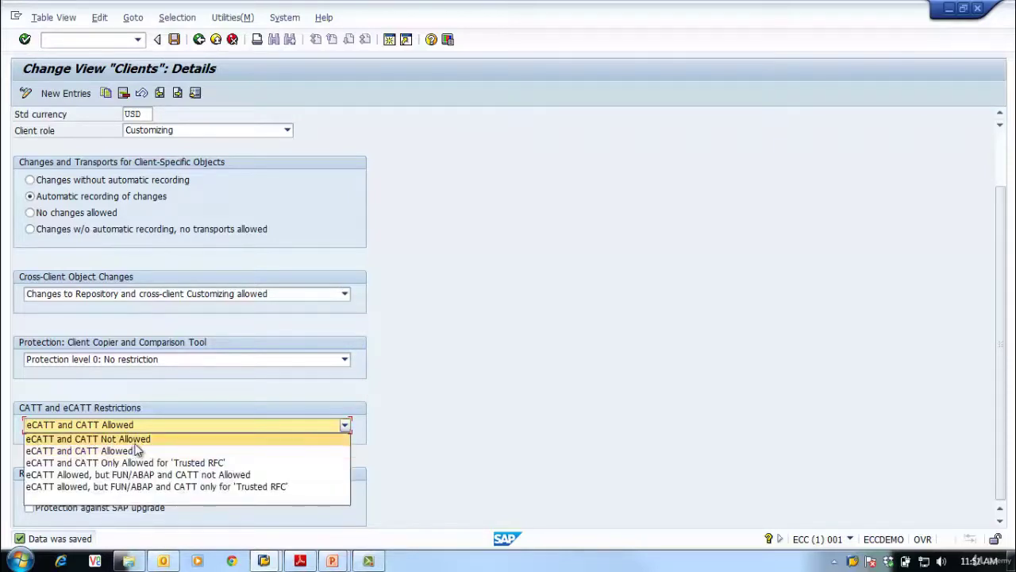
left_click(135, 441)
left_click(188, 424)
left_click(163, 439)
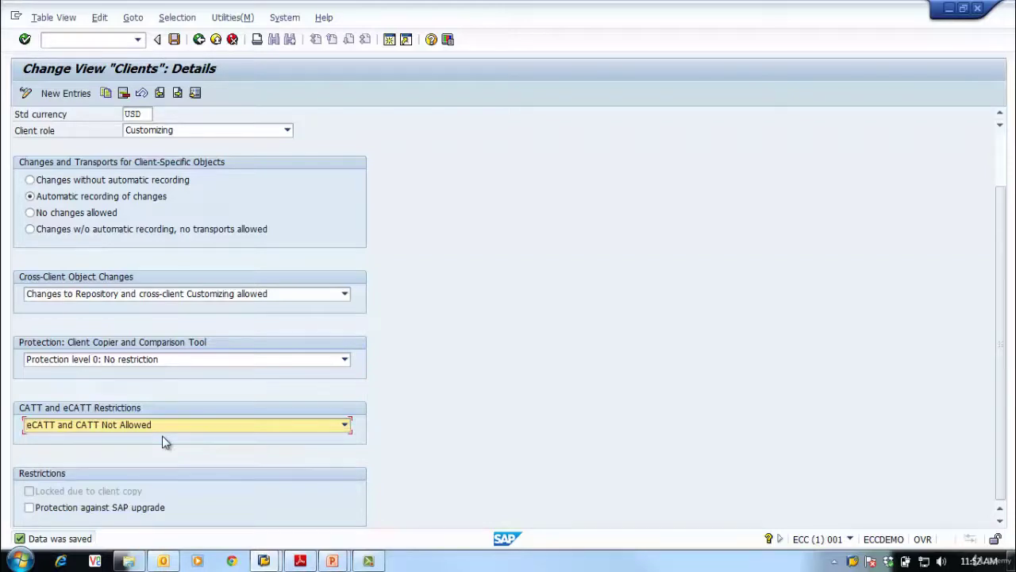
Step: Try "eCATT and CATT Only Allowed for 'Trusted RFC'" and "eCATT Allowed, but FUN/ABAP and CATT not Allowed", and restore "eCATT and CATT Not Allowed"
left_click(162, 426)
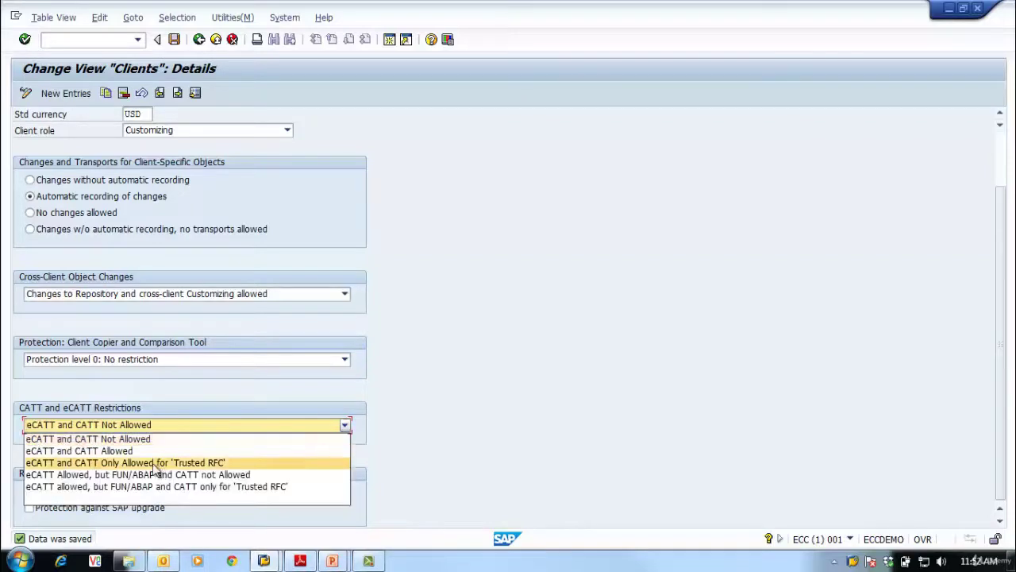
left_click(123, 466)
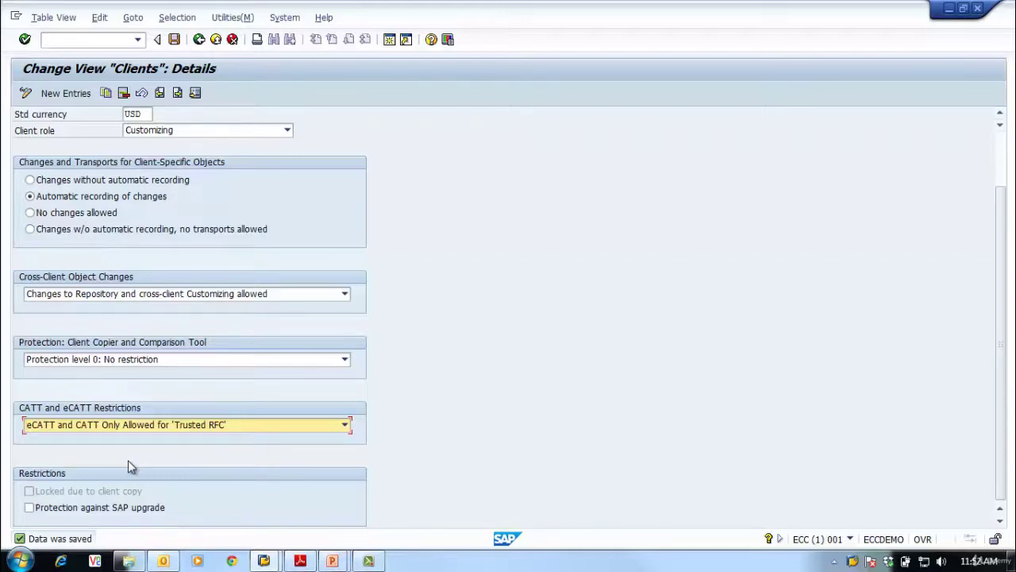
left_click(262, 427)
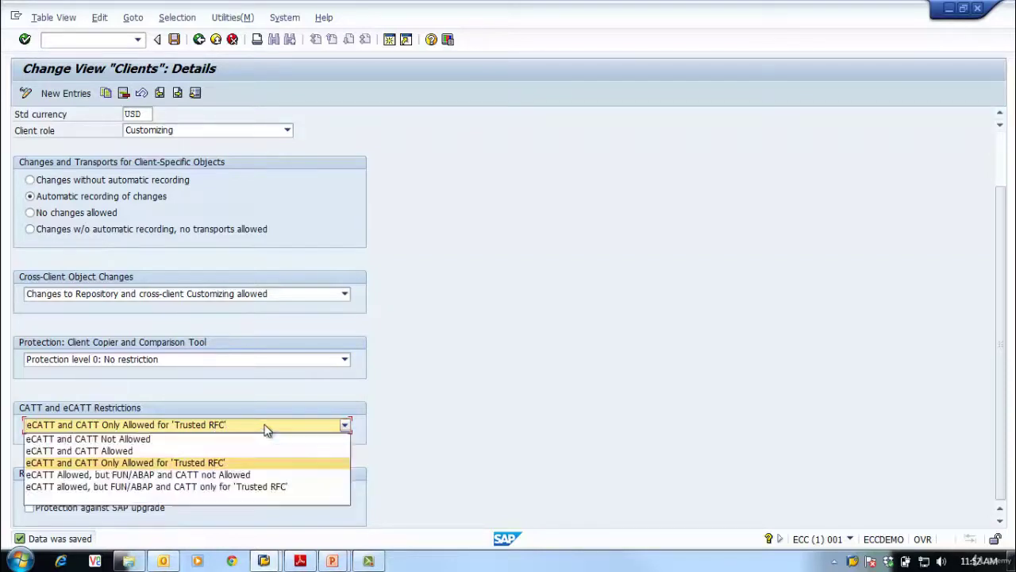
left_click(231, 479)
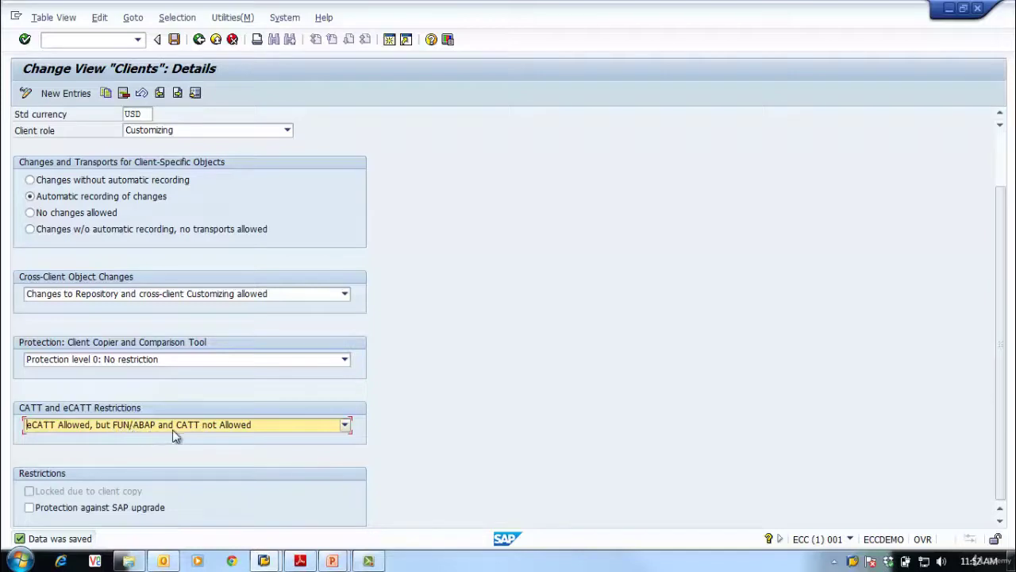
left_click(248, 426)
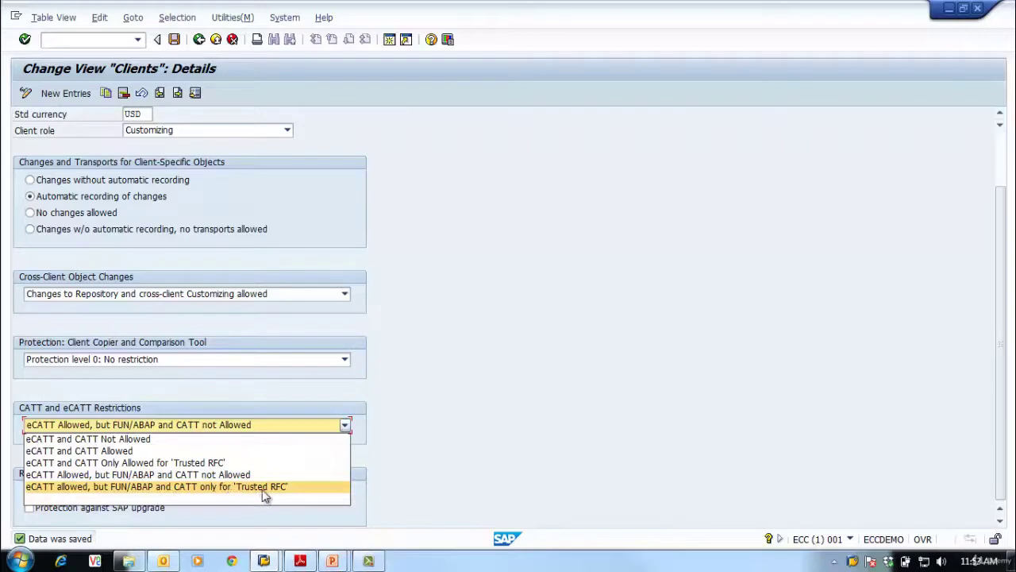
left_click(185, 441)
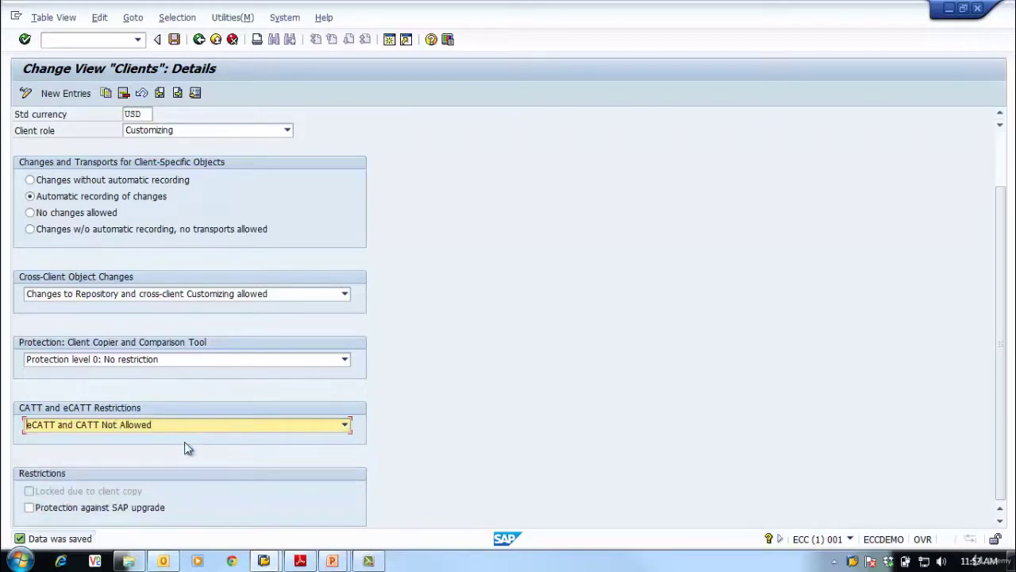